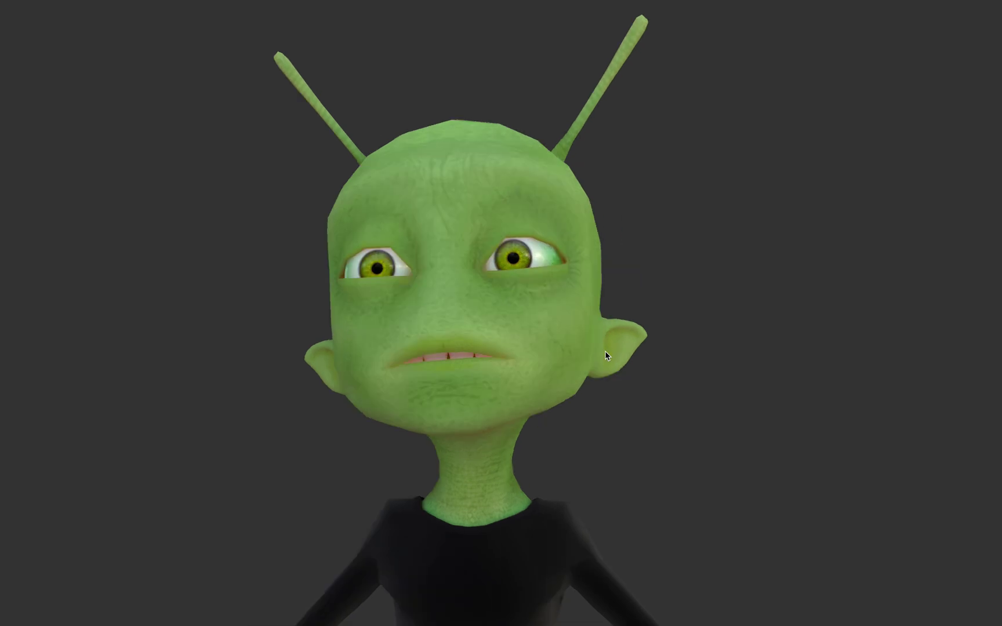
Switch to the browser and look over the Alien Monk product page on BlenderMarket, including its version options.
{"action": "key", "text": "ctrl+Right"}
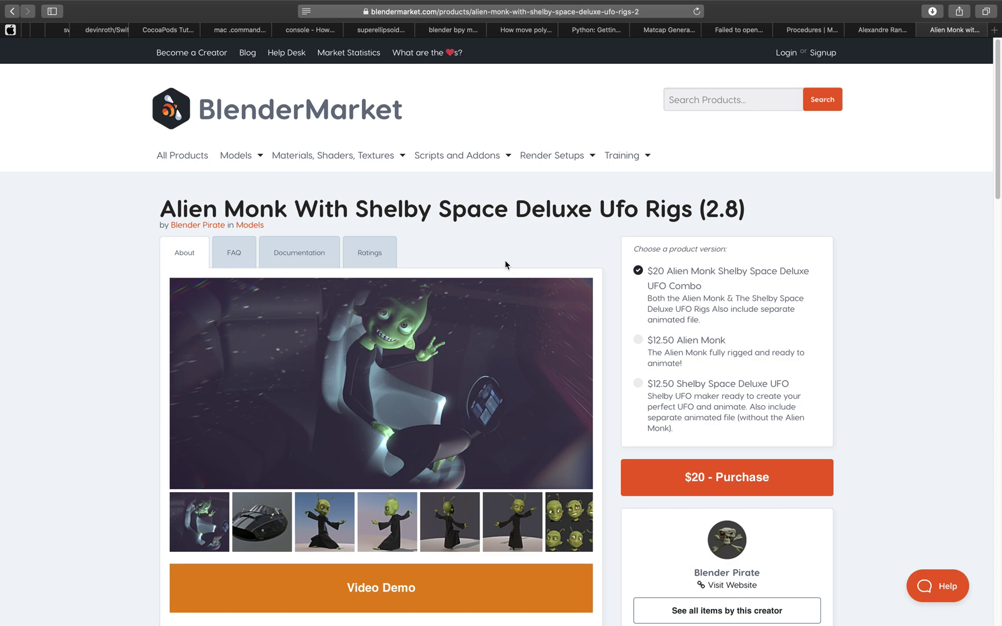
{"action": "scroll", "coordinate": [503, 264], "scroll_direction": "down", "scroll_amount": 3}
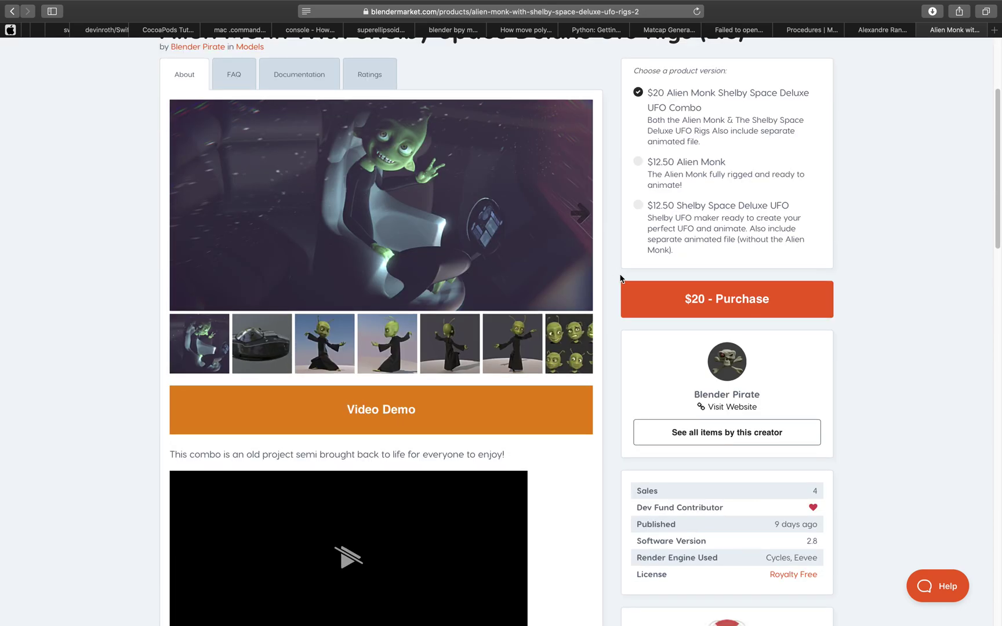
{"action": "scroll", "coordinate": [619, 341], "scroll_direction": "down", "scroll_amount": 3}
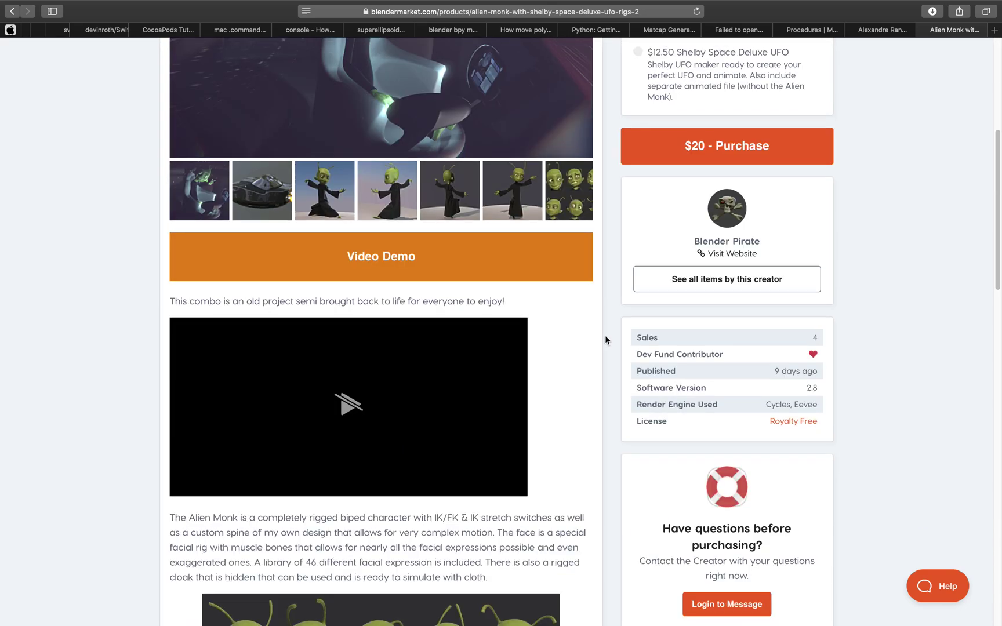
{"action": "scroll", "coordinate": [605, 341], "scroll_direction": "down", "scroll_amount": 15}
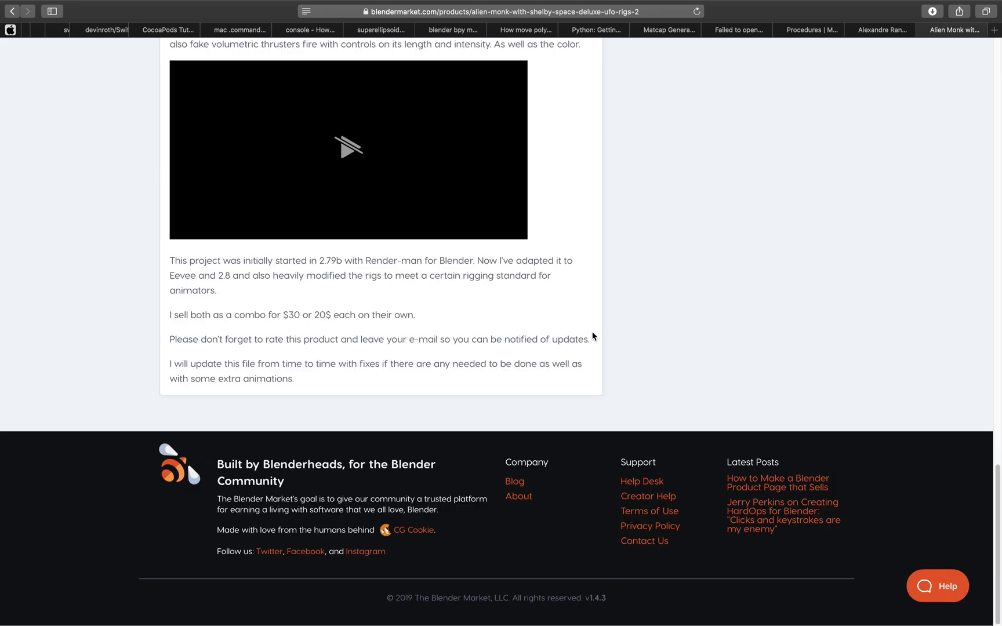
{"action": "scroll", "coordinate": [594, 318], "scroll_direction": "up", "scroll_amount": 20}
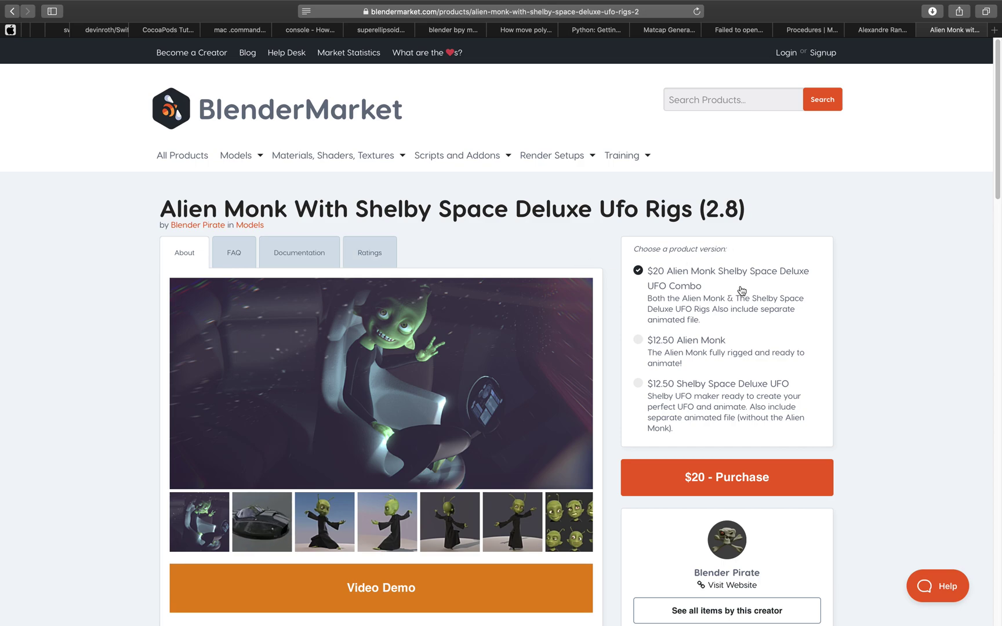
{"action": "scroll", "coordinate": [638, 360], "scroll_direction": "down", "scroll_amount": 2}
{"action": "scroll", "coordinate": [659, 397], "scroll_direction": "down", "scroll_amount": 1}
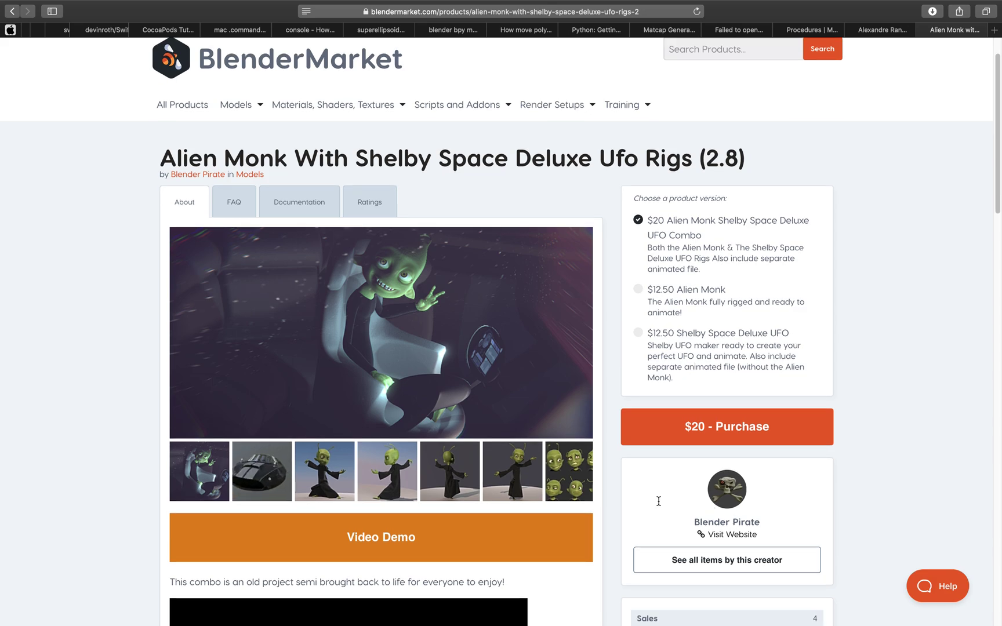
{"action": "scroll", "coordinate": [406, 348], "scroll_direction": "up", "scroll_amount": 1}
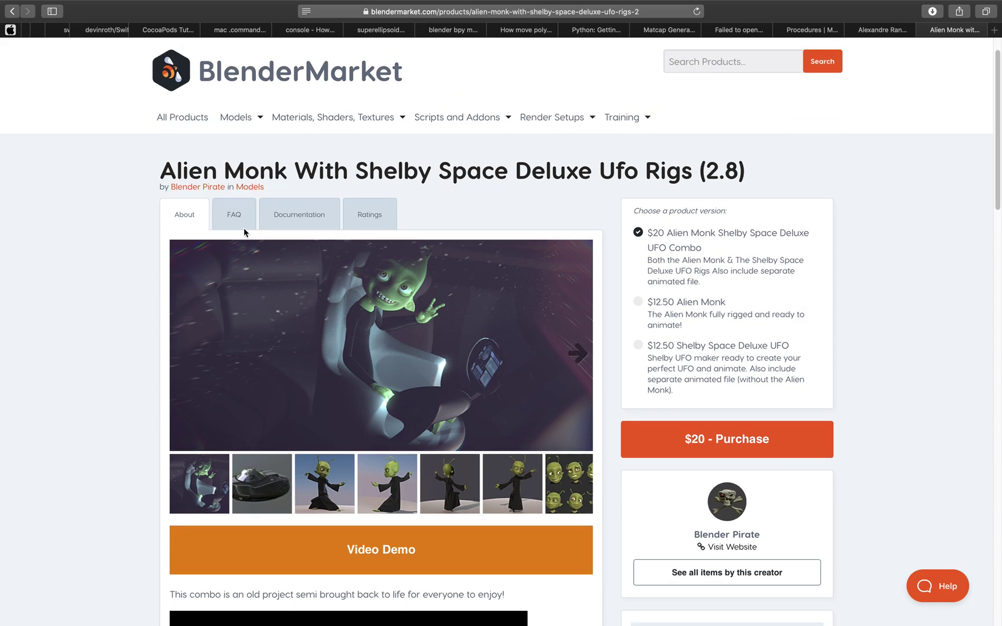
Examine the product description and the sample images of the Alien Monk's facial expressions and poses.
{"action": "scroll", "coordinate": [246, 235], "scroll_direction": "down", "scroll_amount": 5}
{"action": "scroll", "coordinate": [308, 313], "scroll_direction": "down", "scroll_amount": 1}
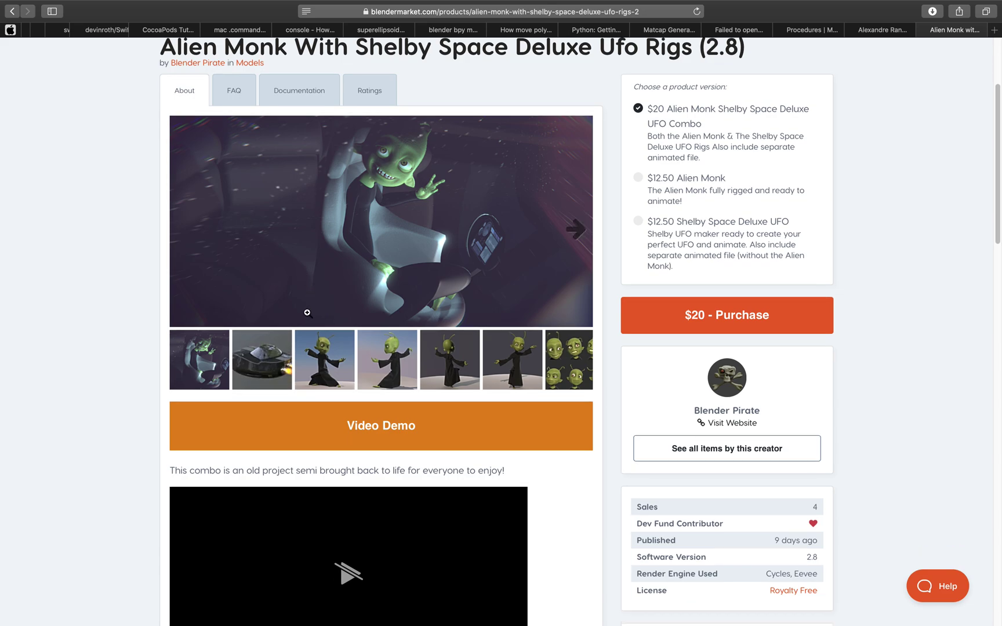
{"action": "scroll", "coordinate": [313, 324], "scroll_direction": "down", "scroll_amount": 4}
{"action": "scroll", "coordinate": [324, 347], "scroll_direction": "down", "scroll_amount": 5}
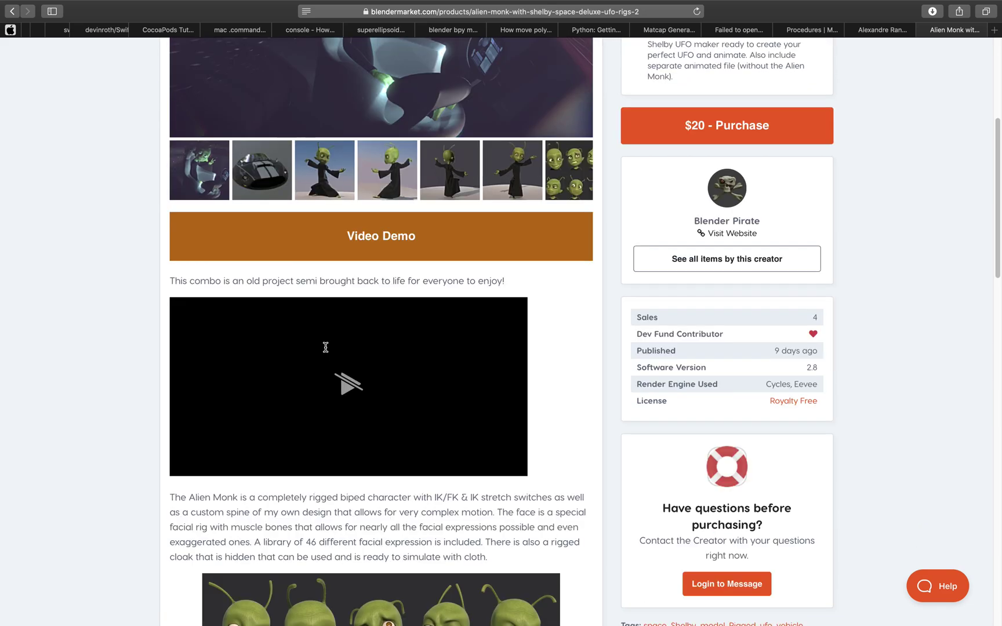
{"action": "scroll", "coordinate": [326, 366], "scroll_direction": "down", "scroll_amount": 10}
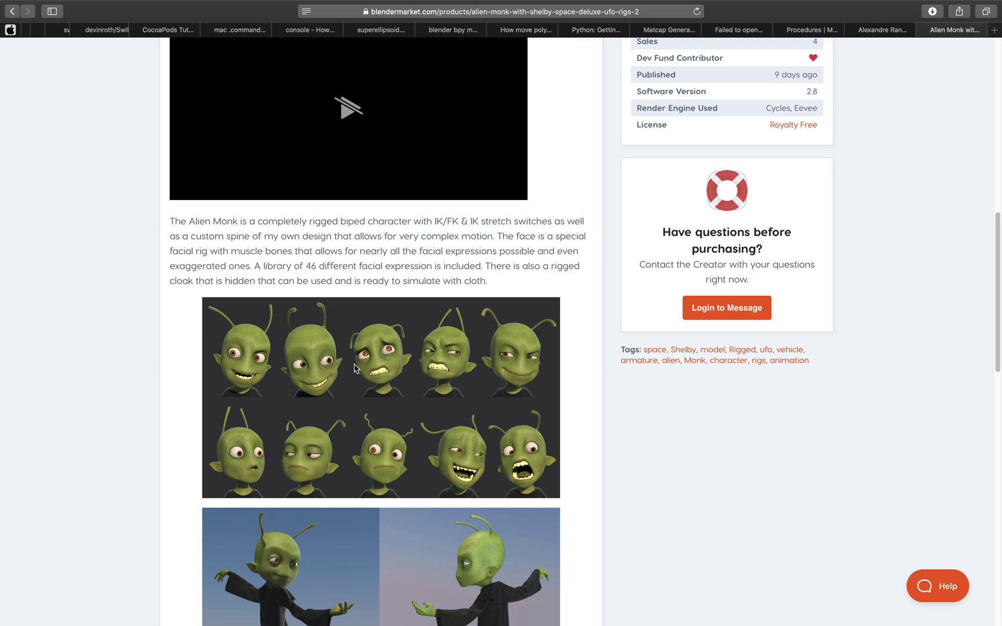
{"action": "scroll", "coordinate": [362, 371], "scroll_direction": "down", "scroll_amount": 3}
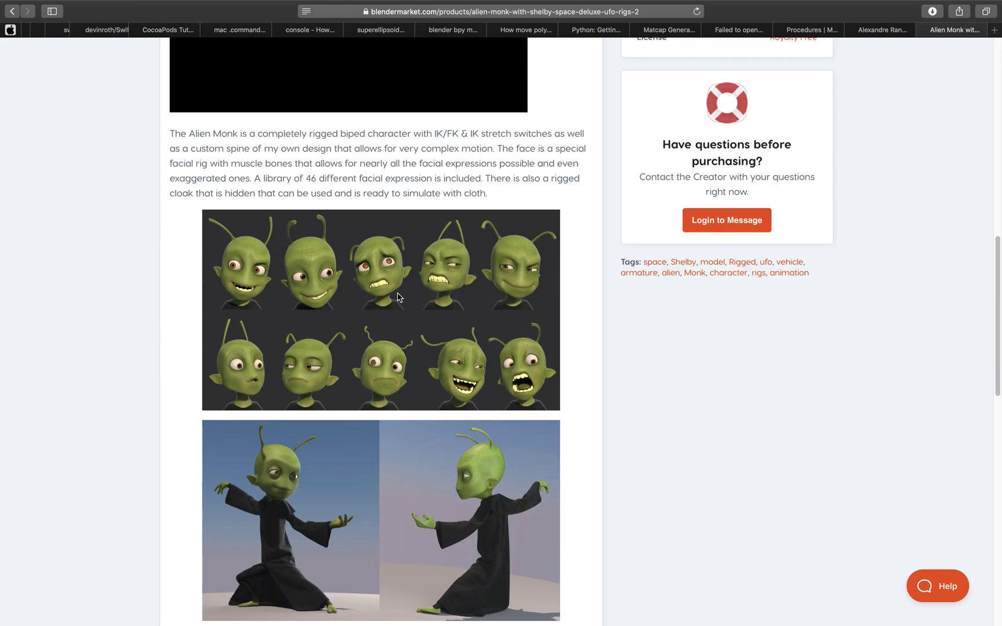
{"action": "scroll", "coordinate": [382, 429], "scroll_direction": "down", "scroll_amount": 2}
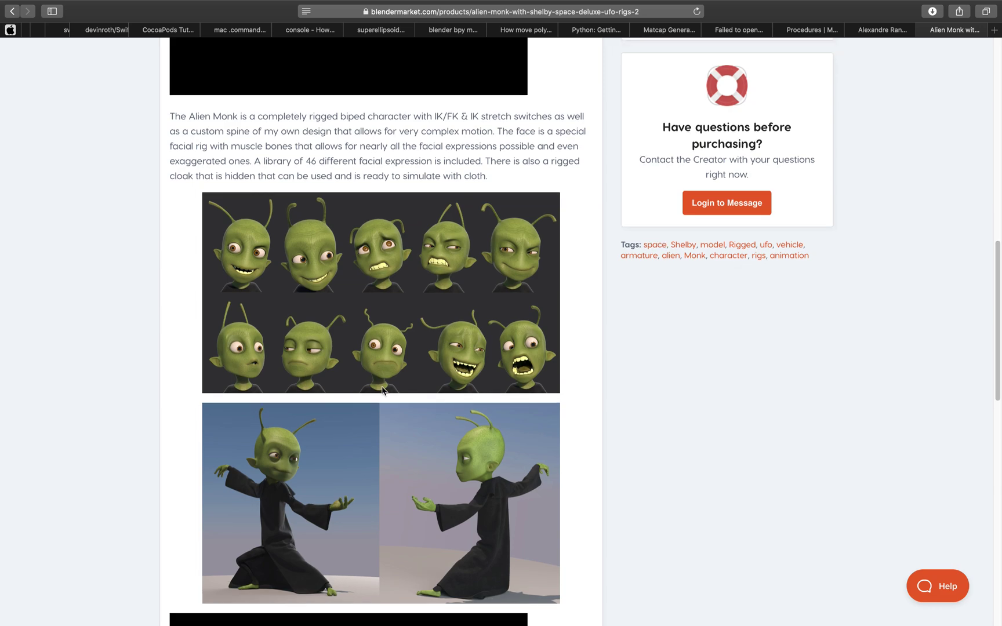
{"action": "scroll", "coordinate": [382, 391], "scroll_direction": "down", "scroll_amount": 1}
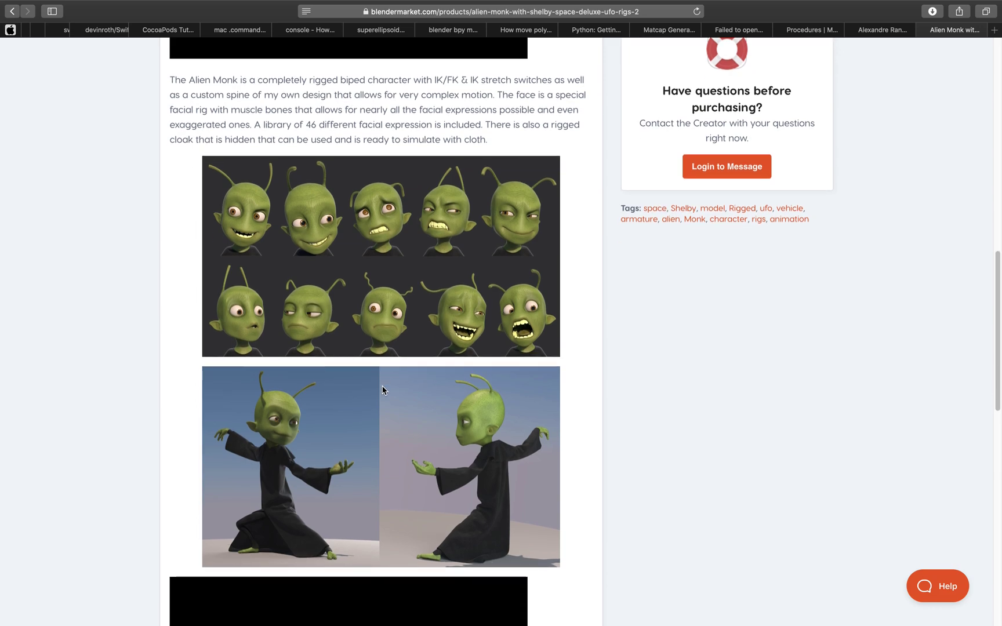
{"action": "scroll", "coordinate": [369, 360], "scroll_direction": "down", "scroll_amount": 1}
{"action": "scroll", "coordinate": [406, 348], "scroll_direction": "down", "scroll_amount": 1}
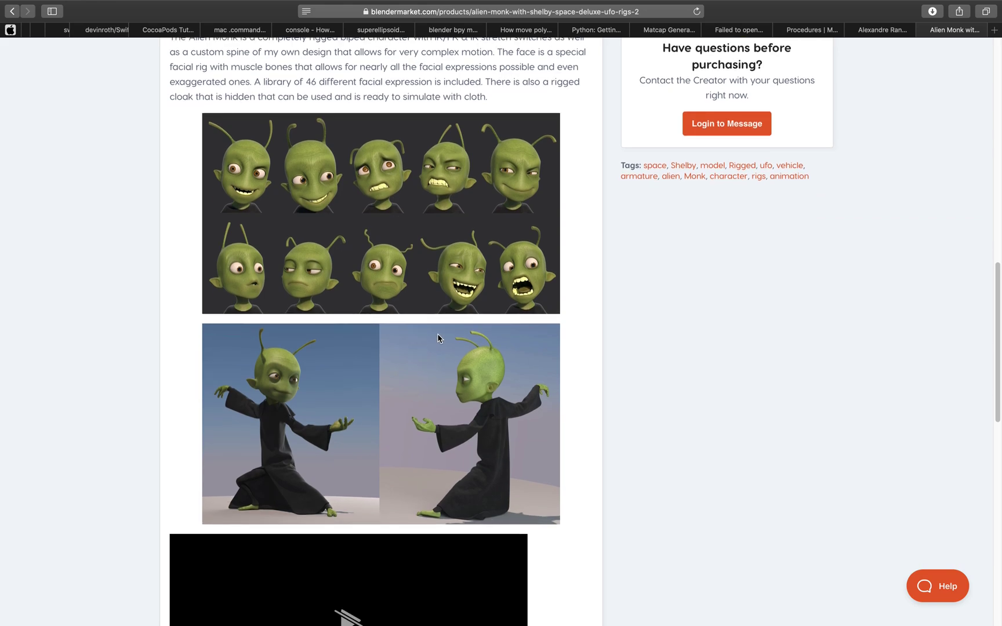
{"action": "scroll", "coordinate": [440, 338], "scroll_direction": "up", "scroll_amount": 10}
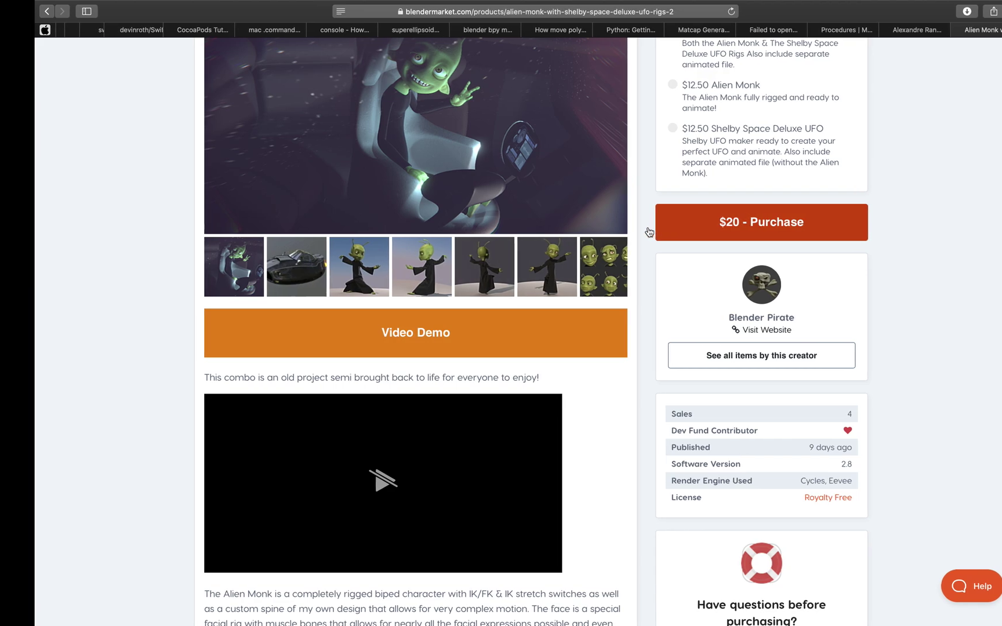
Switch back to Blender, leave the full-screen viewport and display the alien in solid shading.
{"action": "key", "text": "ctrl+Left"}
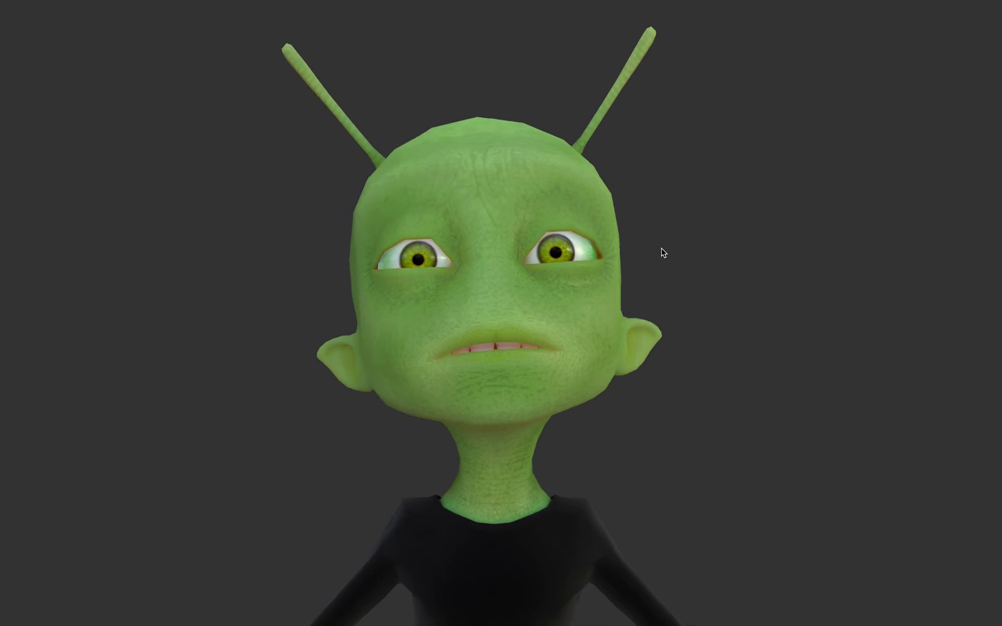
{"action": "key", "text": "ctrl+alt+space"}
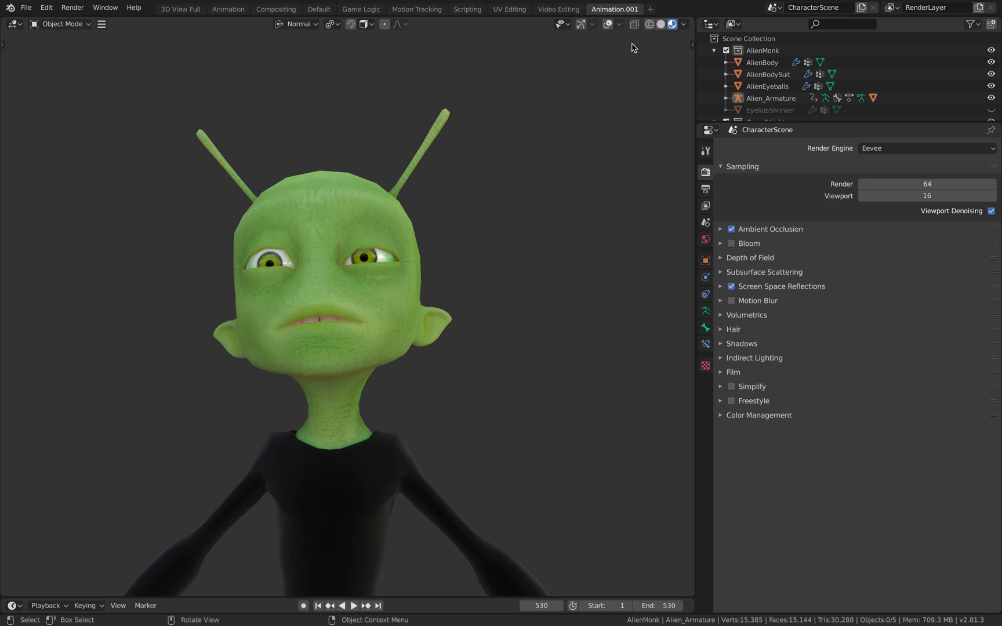
{"action": "left_click", "coordinate": [661, 24]}
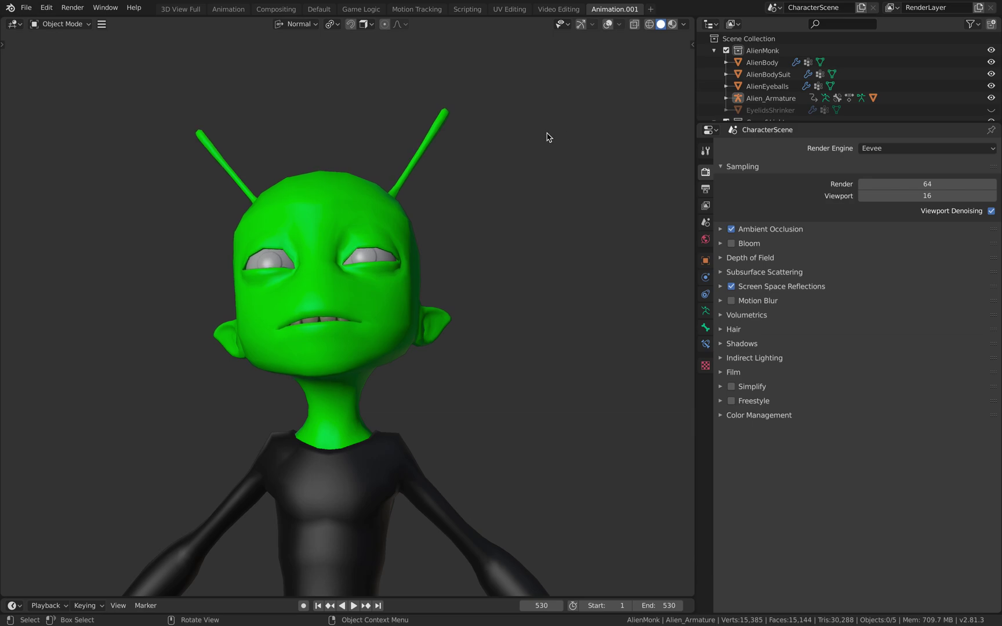
Select the AlienBody mesh in the viewport and widen the properties editor area.
{"action": "scroll", "coordinate": [530, 179], "scroll_direction": "up", "scroll_amount": 2}
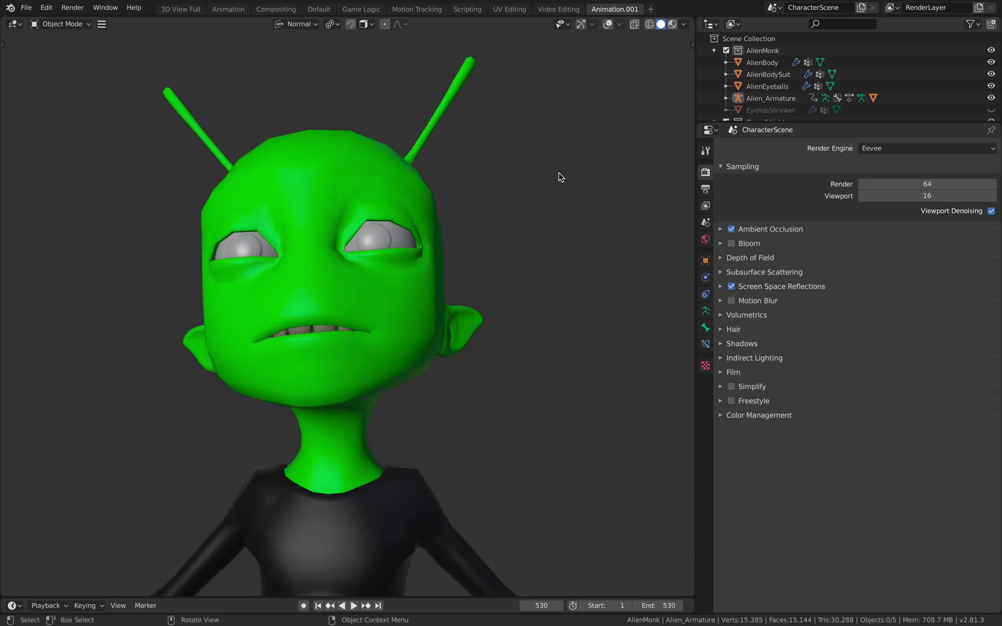
{"action": "left_click", "coordinate": [438, 218]}
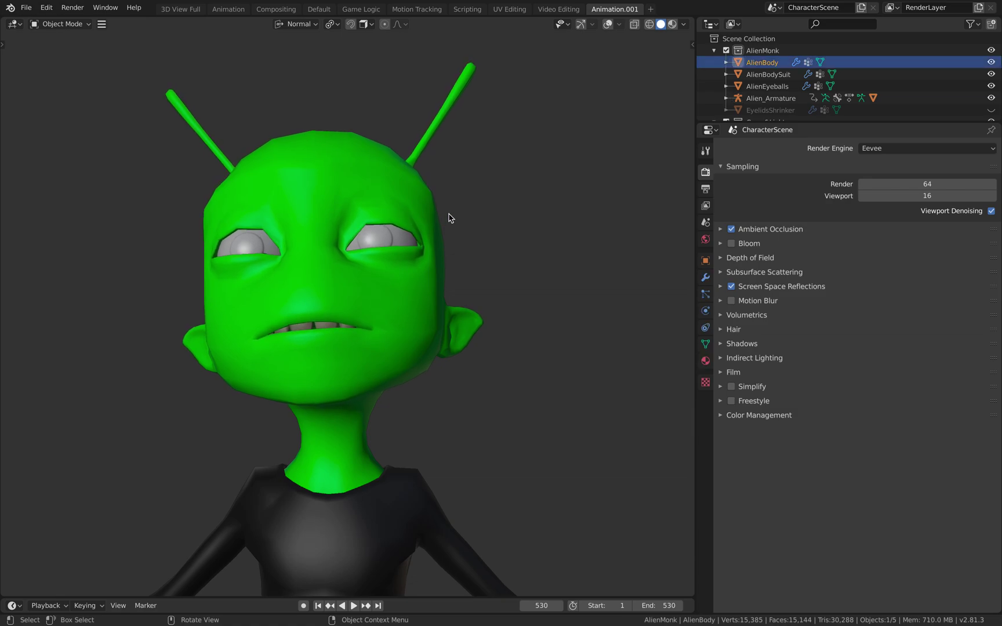
{"action": "scroll", "coordinate": [476, 223], "scroll_direction": "down", "scroll_amount": 2}
{"action": "middle_click_drag", "start_coordinate": [475, 223], "coordinate": [533, 194], "text": "shift"}
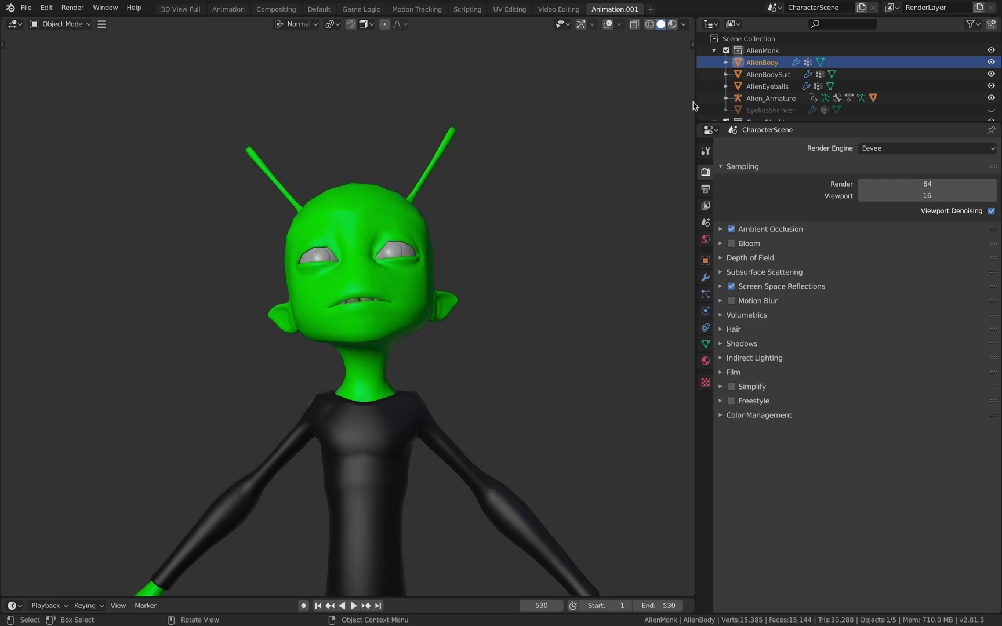
{"action": "left_click_drag", "start_coordinate": [694, 102], "coordinate": [563, 108]}
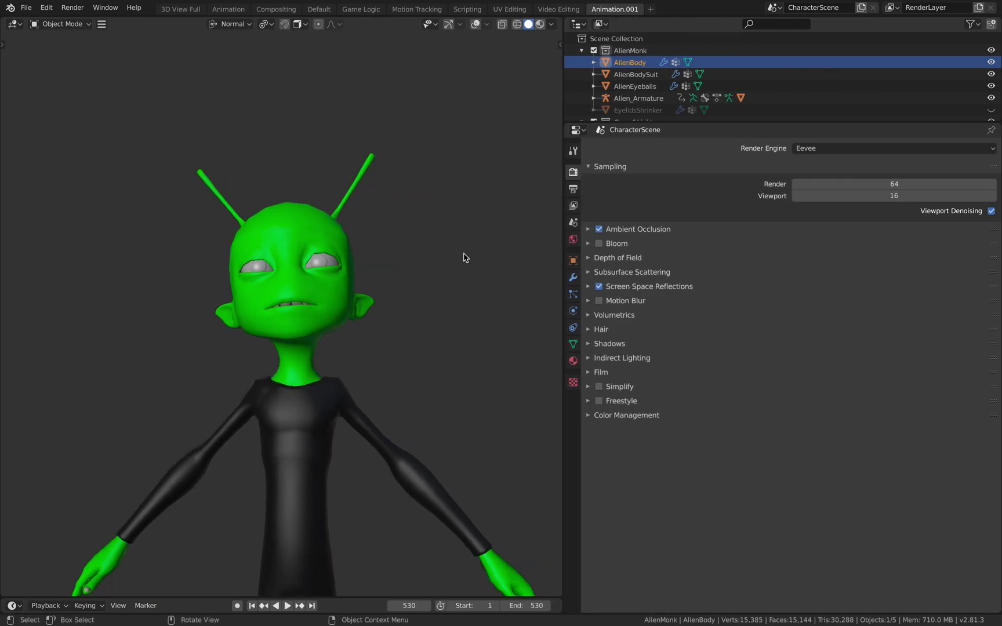
Show AlienBody's mesh data properties, enlarge the Shape Keys list and look through its keys from Basis to tongueOut.
{"action": "scroll", "coordinate": [455, 266], "scroll_direction": "up", "scroll_amount": 3}
{"action": "middle_click_drag", "start_coordinate": [455, 262], "coordinate": [463, 263]}
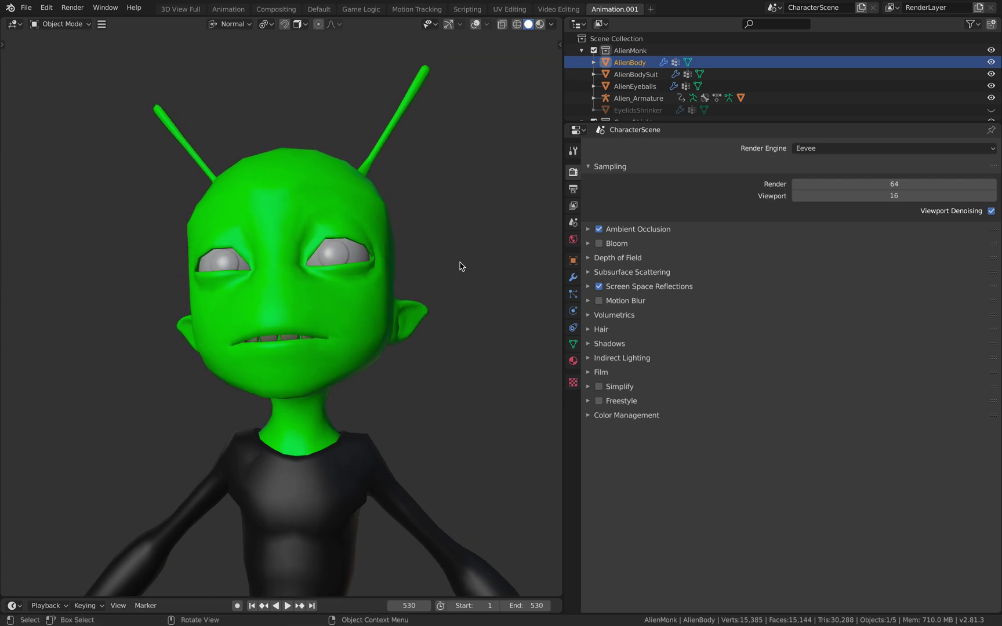
{"action": "scroll", "coordinate": [447, 259], "scroll_direction": "up", "scroll_amount": 2}
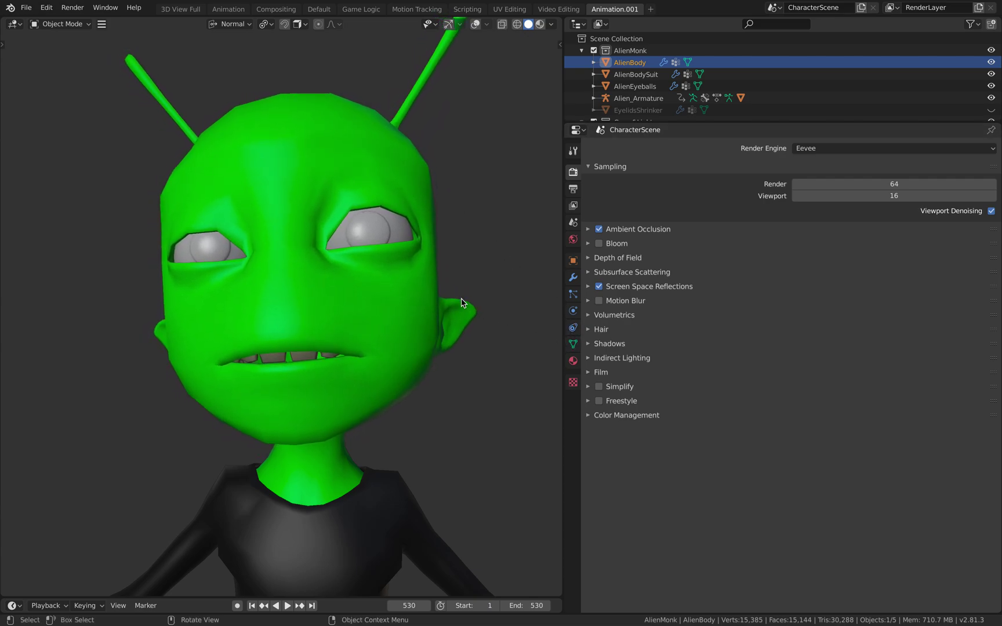
{"action": "left_click", "coordinate": [573, 344]}
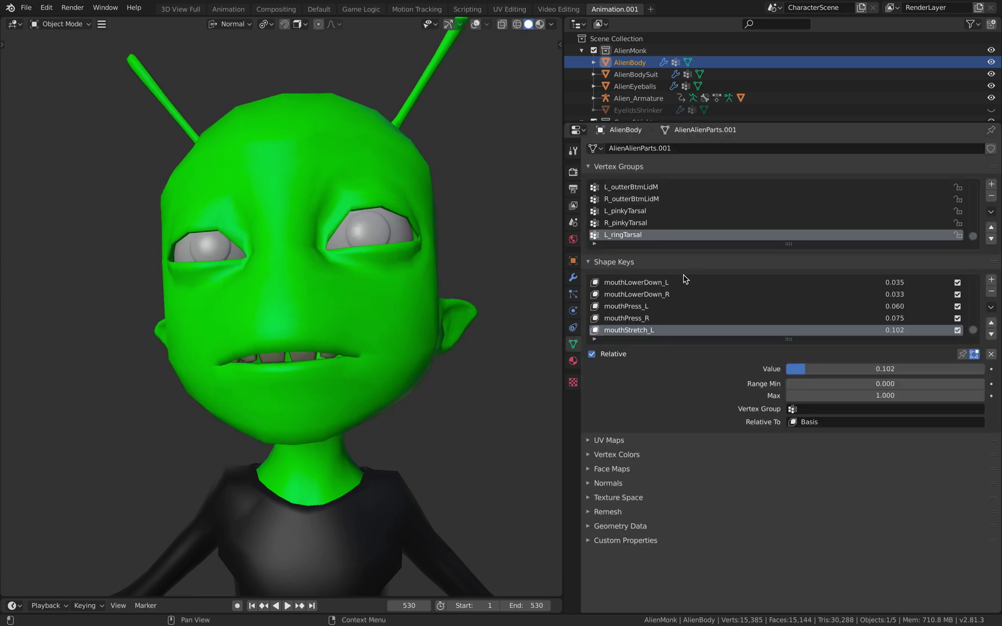
{"action": "scroll", "coordinate": [681, 285], "scroll_direction": "down", "scroll_amount": 2}
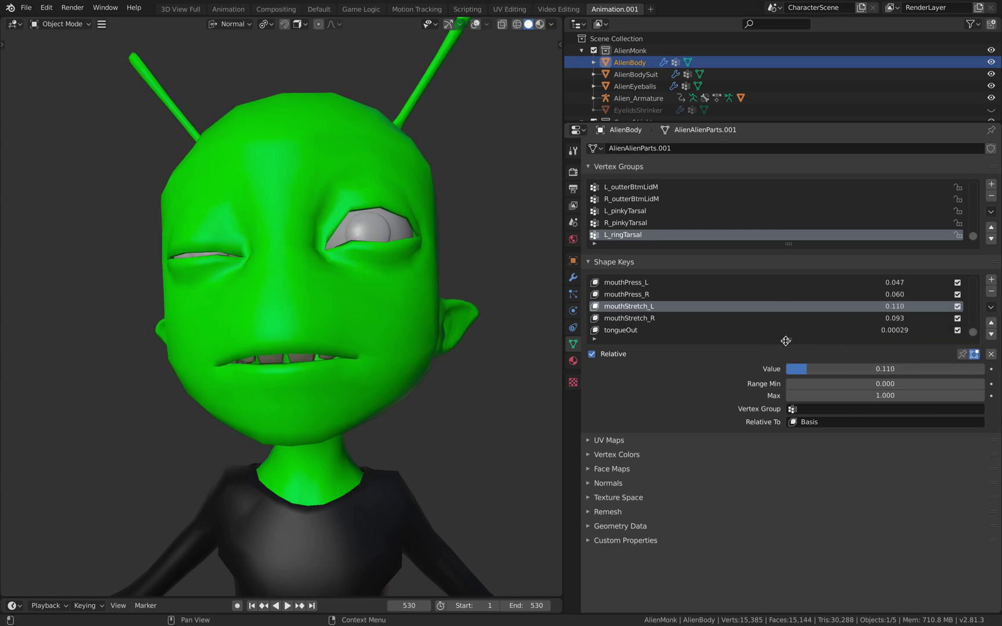
{"action": "left_click_drag", "start_coordinate": [789, 348], "coordinate": [781, 496]}
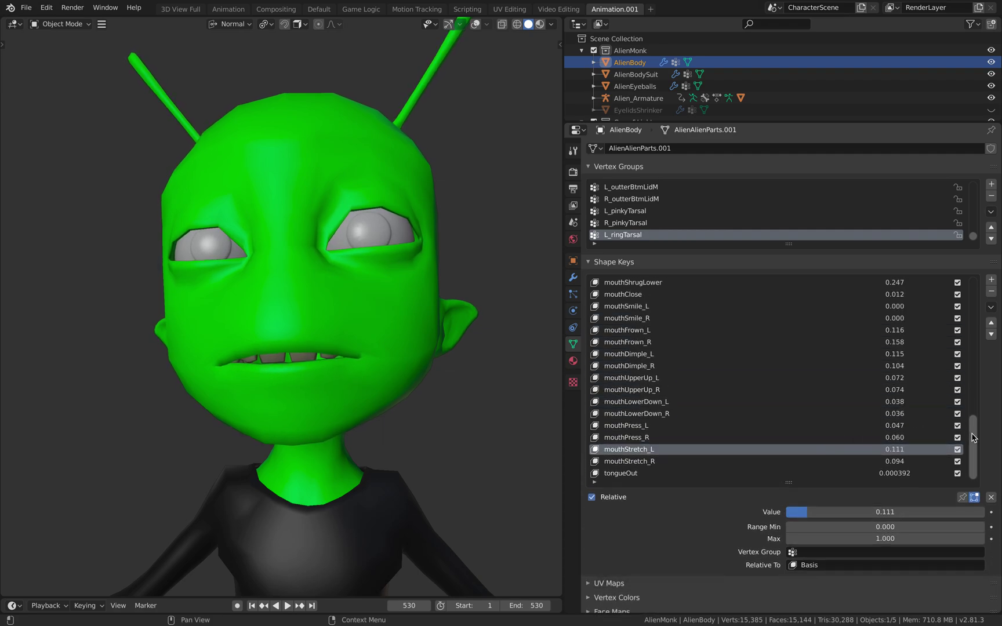
{"action": "left_click_drag", "start_coordinate": [974, 437], "coordinate": [978, 291]}
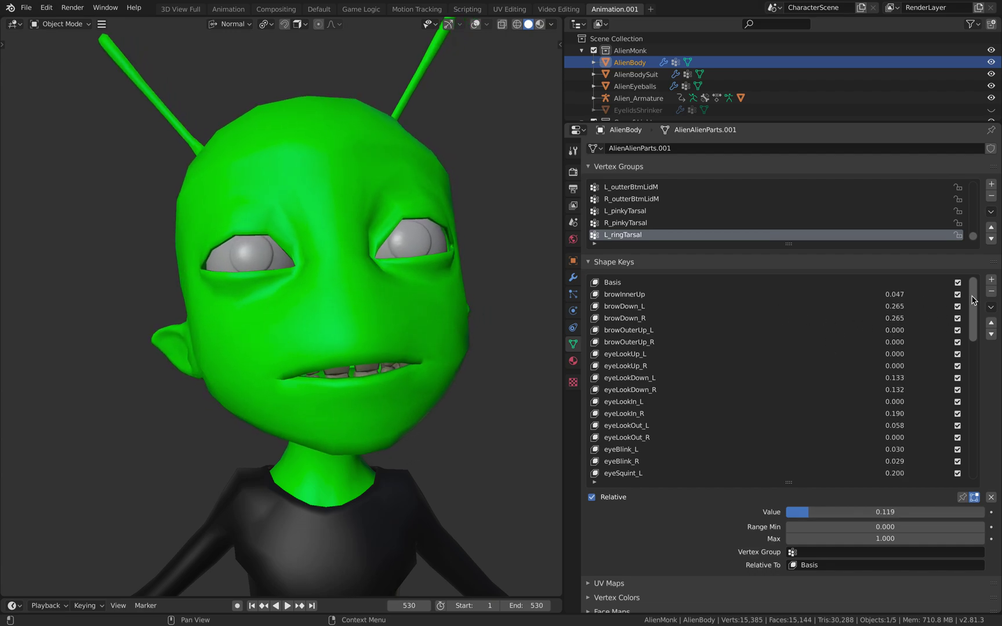
{"action": "scroll", "coordinate": [966, 330], "scroll_direction": "down", "scroll_amount": 4}
{"action": "scroll", "coordinate": [906, 438], "scroll_direction": "down", "scroll_amount": 15}
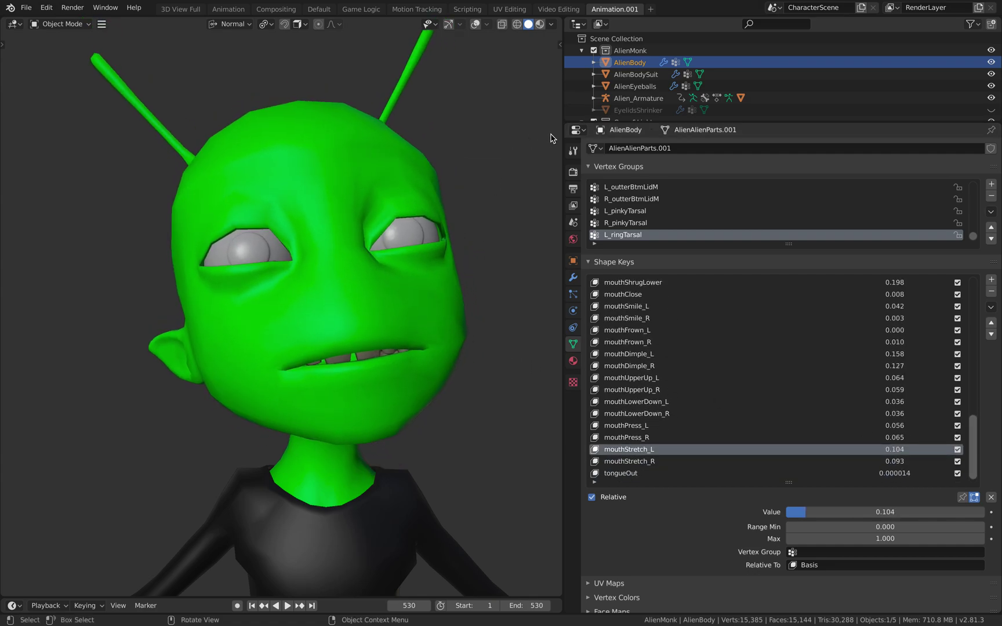
Narrow the properties editor, show the MIDI OSC settings in the viewport sidebar, with MIDI Config collapsed and the sidebar widened.
{"action": "left_click_drag", "start_coordinate": [560, 139], "coordinate": [638, 152]}
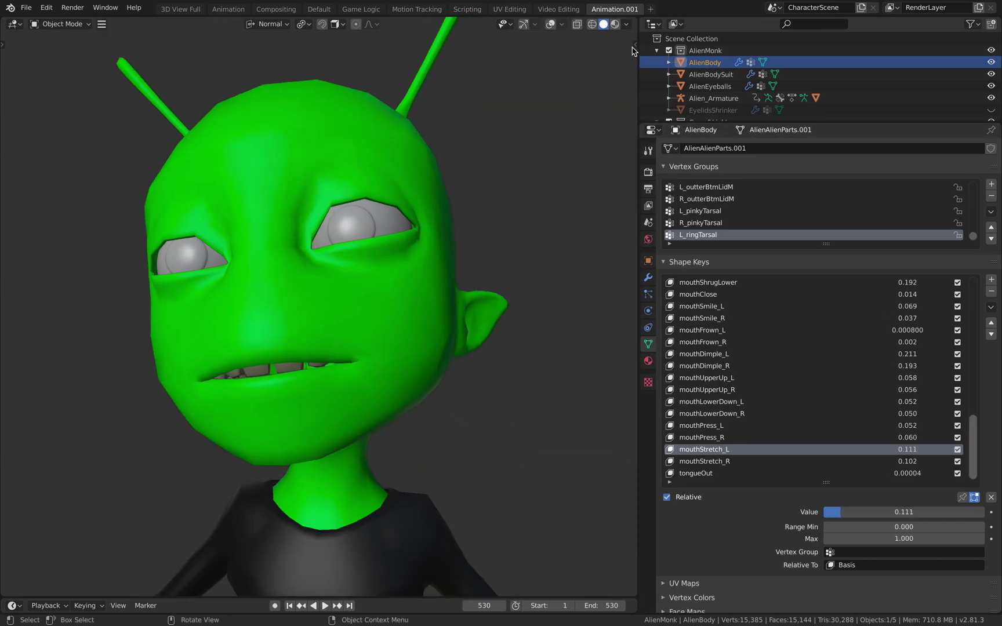
{"action": "left_click", "coordinate": [634, 46]}
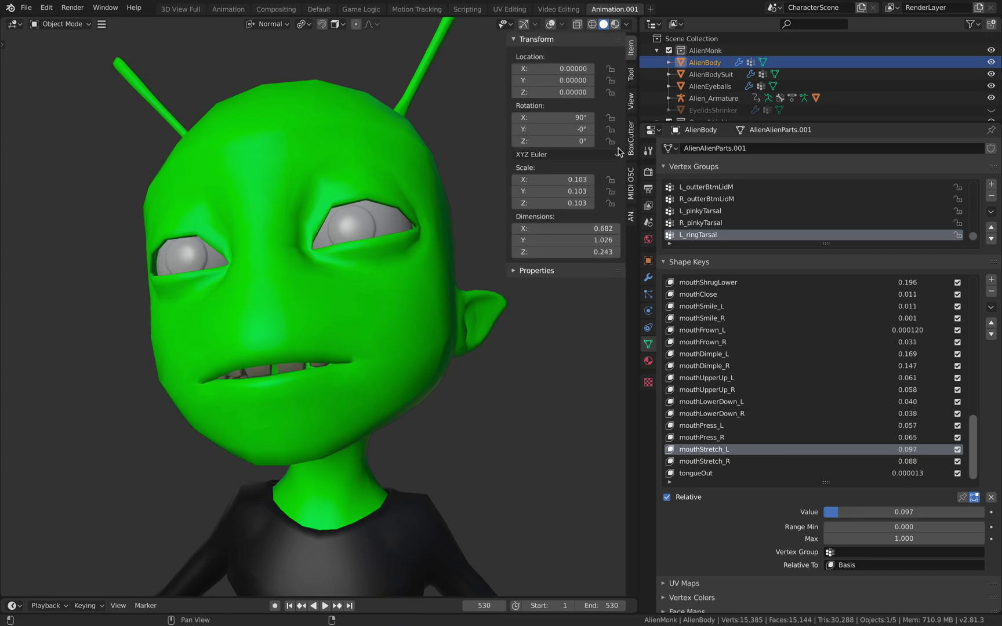
{"action": "left_click", "coordinate": [631, 183]}
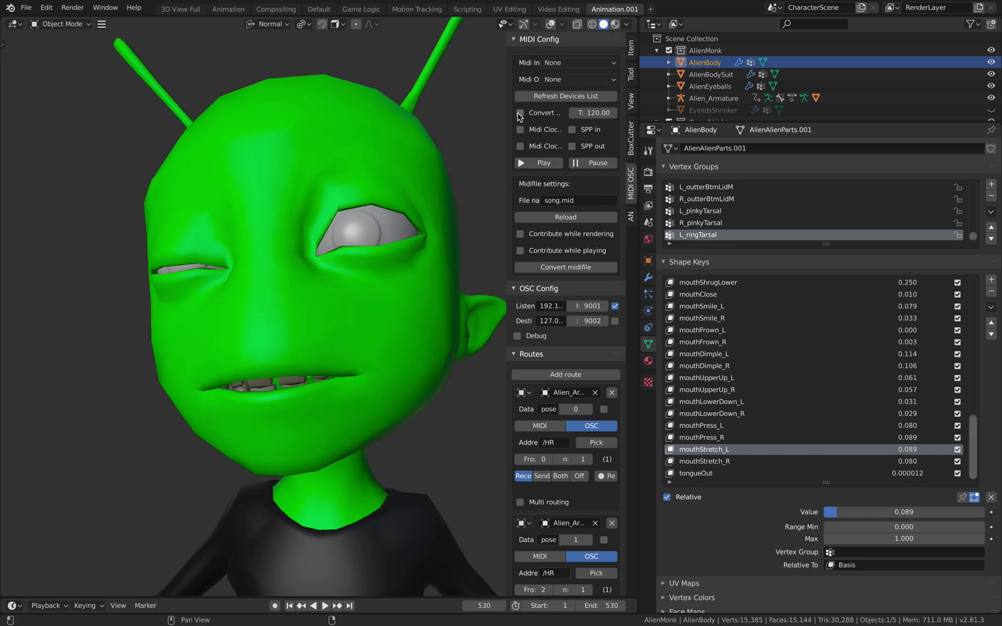
{"action": "left_click_drag", "start_coordinate": [509, 115], "coordinate": [485, 110]}
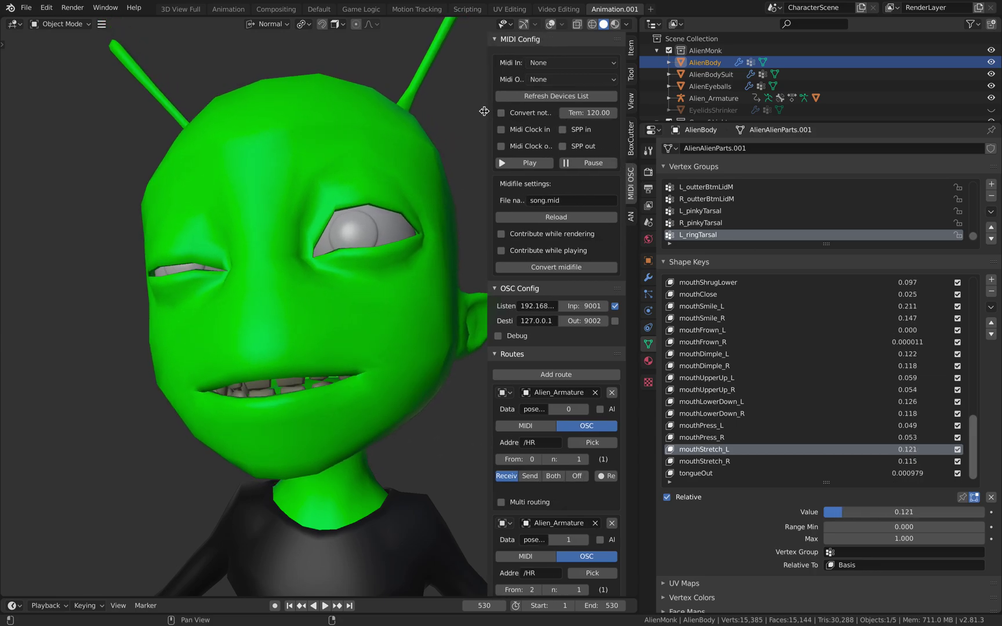
{"action": "left_click", "coordinate": [489, 39]}
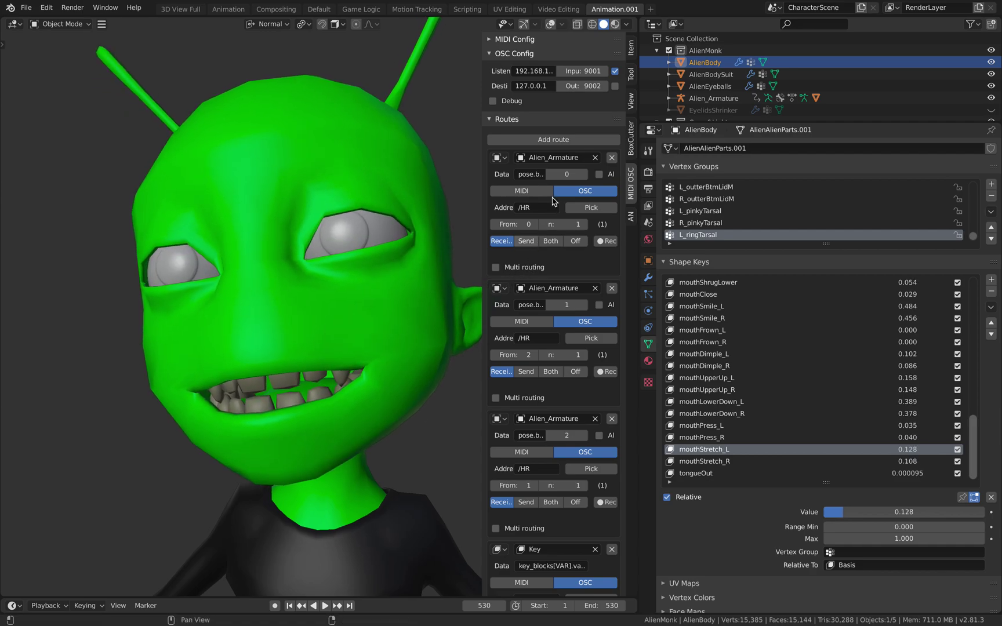
{"action": "left_click_drag", "start_coordinate": [483, 168], "coordinate": [435, 168]}
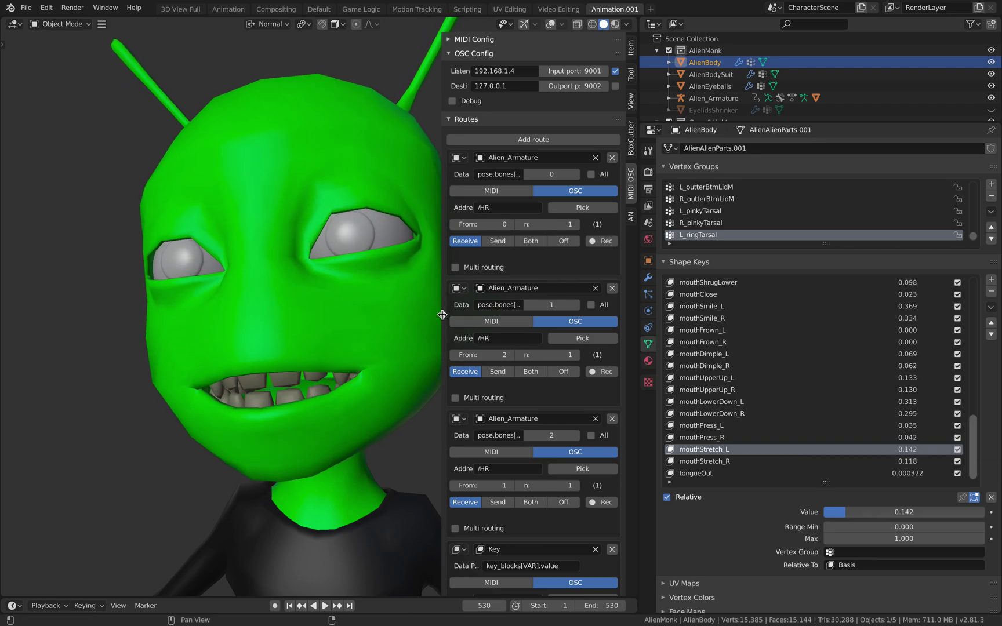
Close the viewport sidebar and turn on the viewport overlays to show the alien's rig controls.
{"action": "left_click_drag", "start_coordinate": [441, 314], "coordinate": [637, 314]}
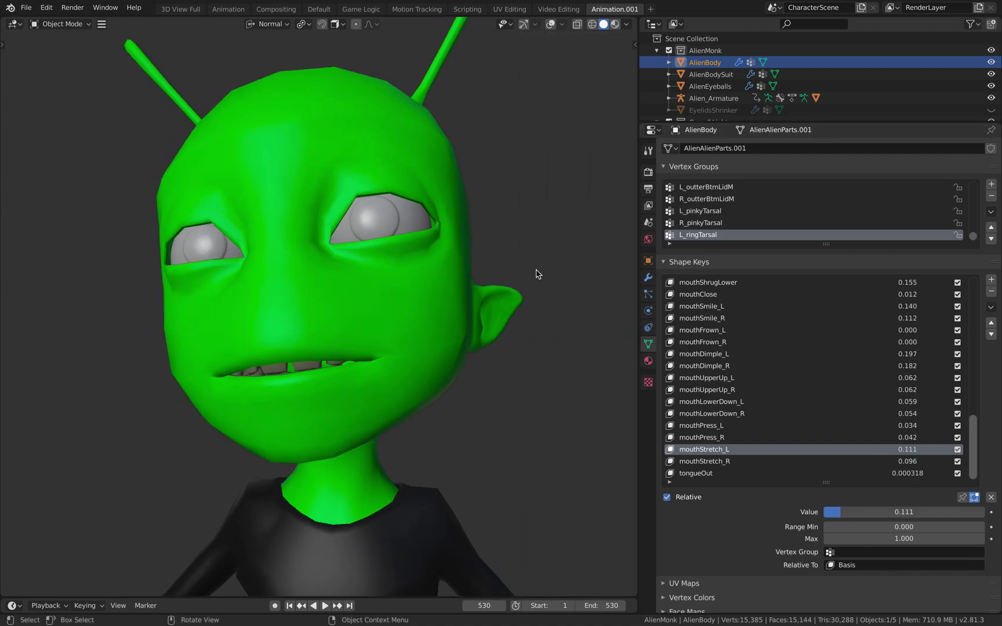
{"action": "left_click", "coordinate": [551, 23]}
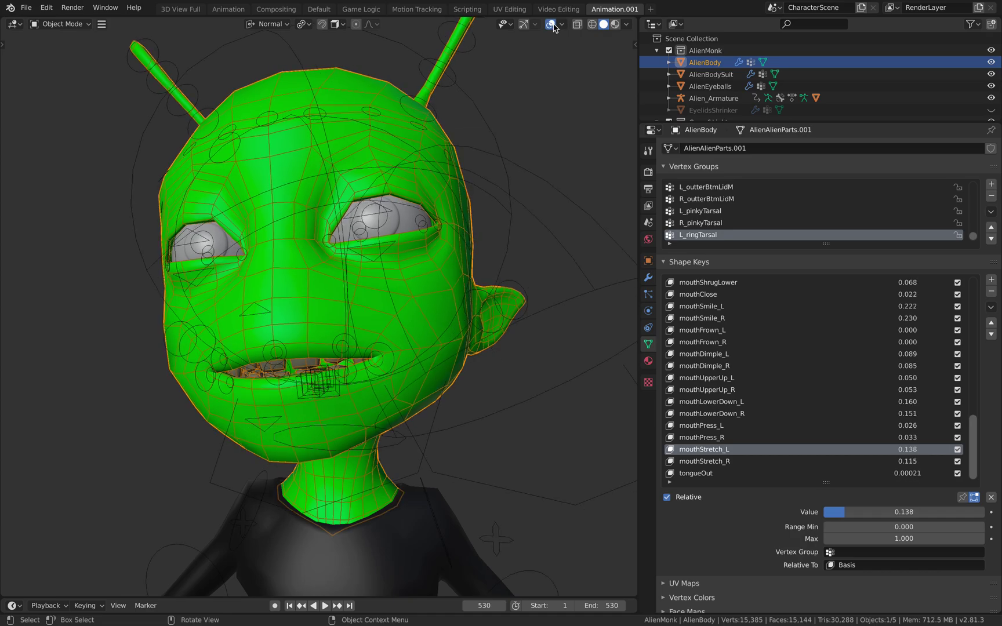
{"action": "scroll", "coordinate": [452, 291], "scroll_direction": "down", "scroll_amount": 4}
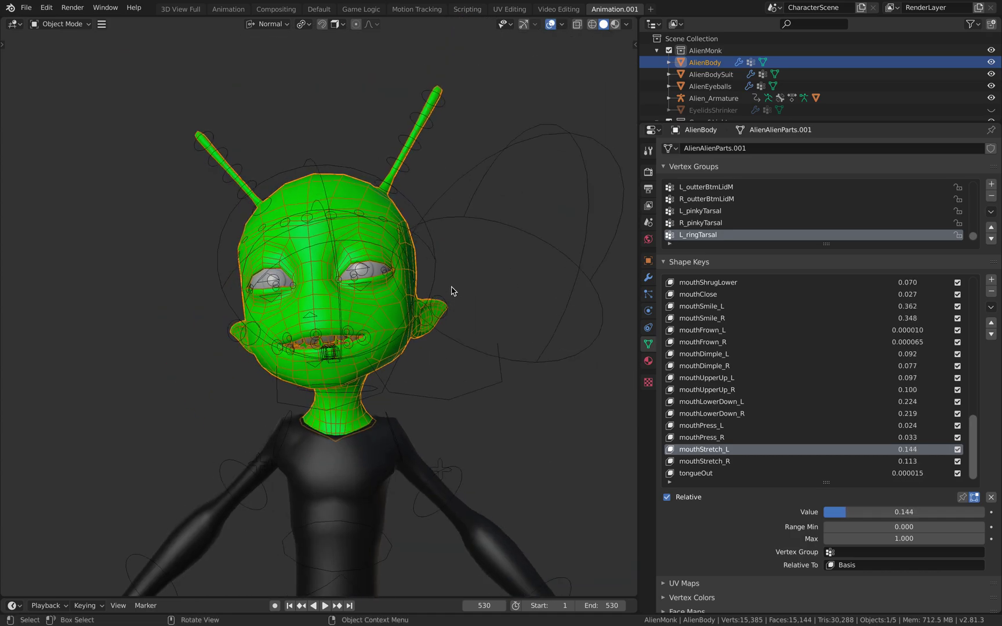
{"action": "scroll", "coordinate": [371, 288], "scroll_direction": "up", "scroll_amount": 3}
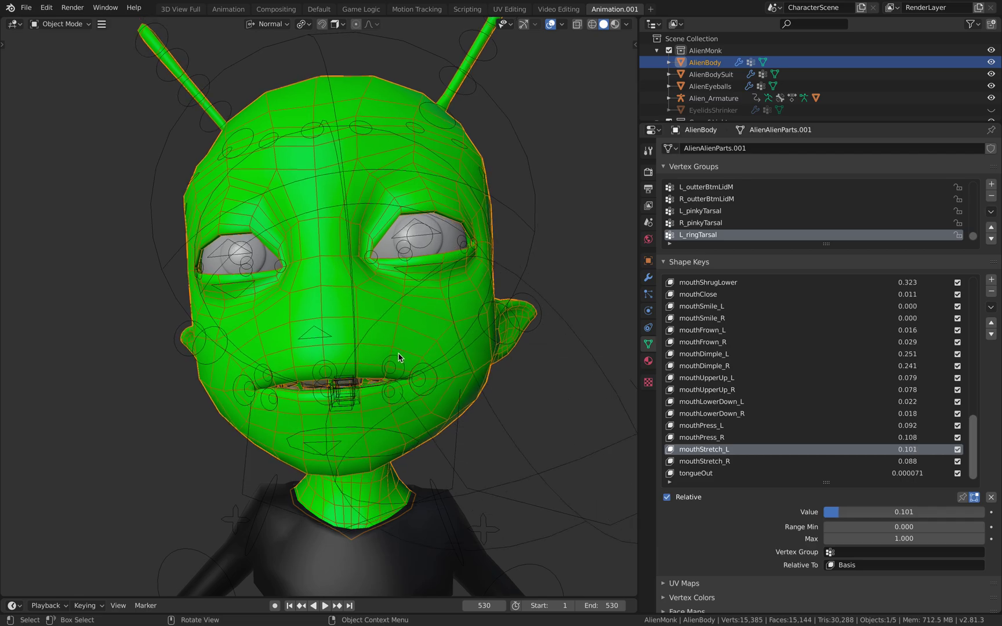
Select Alien_Armature through one of its mouth controls and switch it to Pose Mode.
{"action": "left_click", "coordinate": [399, 364]}
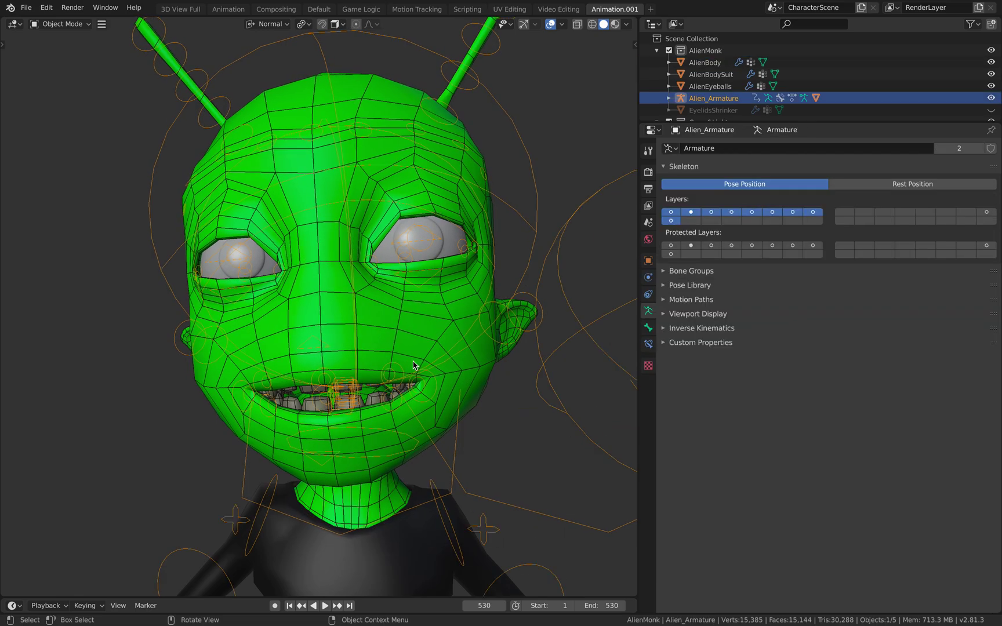
{"action": "left_click", "coordinate": [61, 24]}
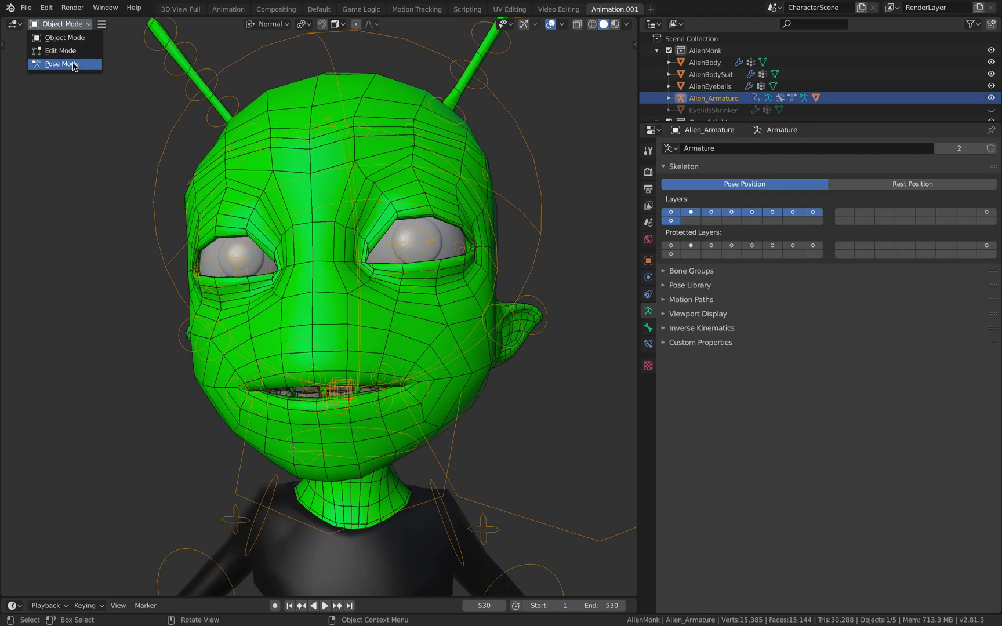
{"action": "left_click", "coordinate": [61, 63]}
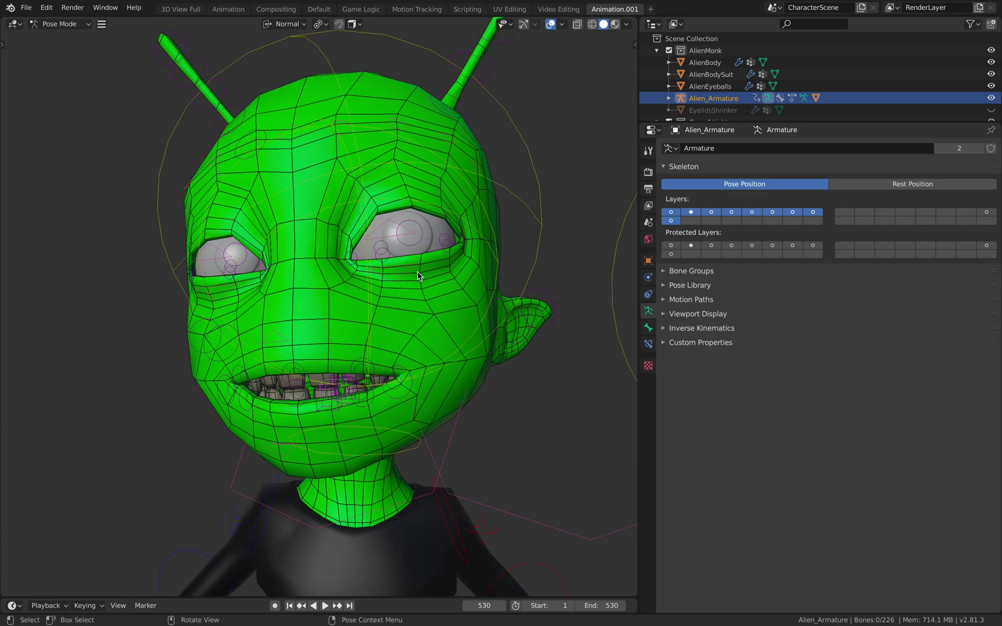
Raise the upper-lip control on the alien's left side to lift that part of the mouth.
{"action": "left_click", "coordinate": [364, 362]}
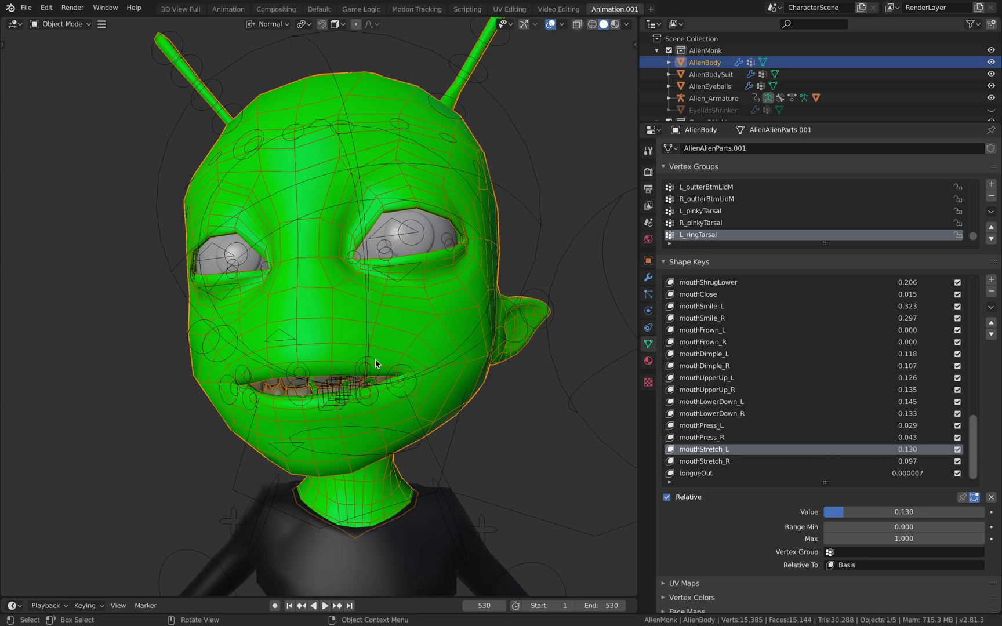
{"action": "left_click", "coordinate": [375, 362]}
{"action": "key", "text": "g"}
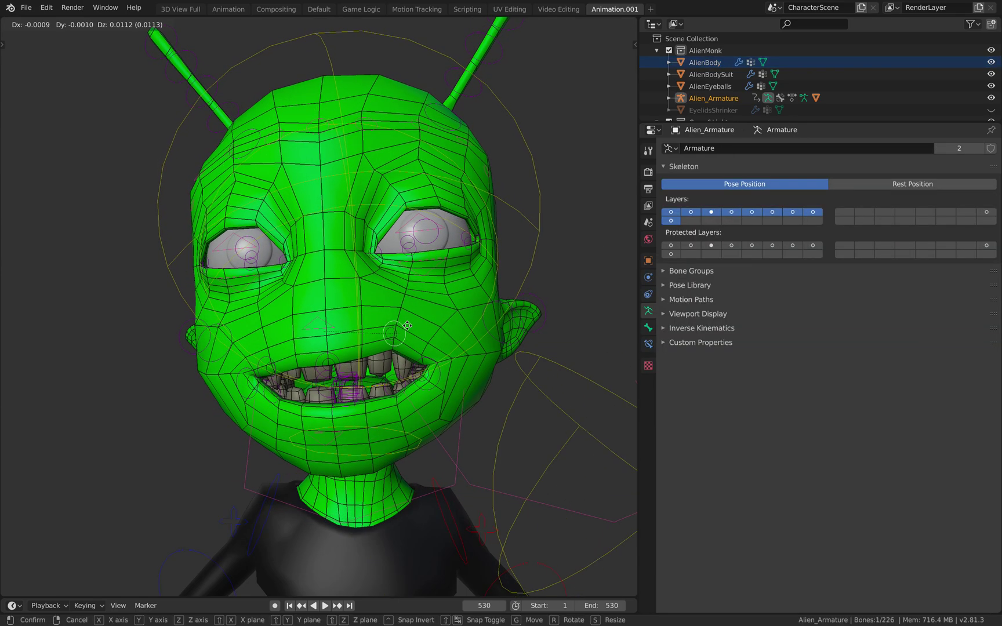
{"action": "left_click", "coordinate": [436, 316]}
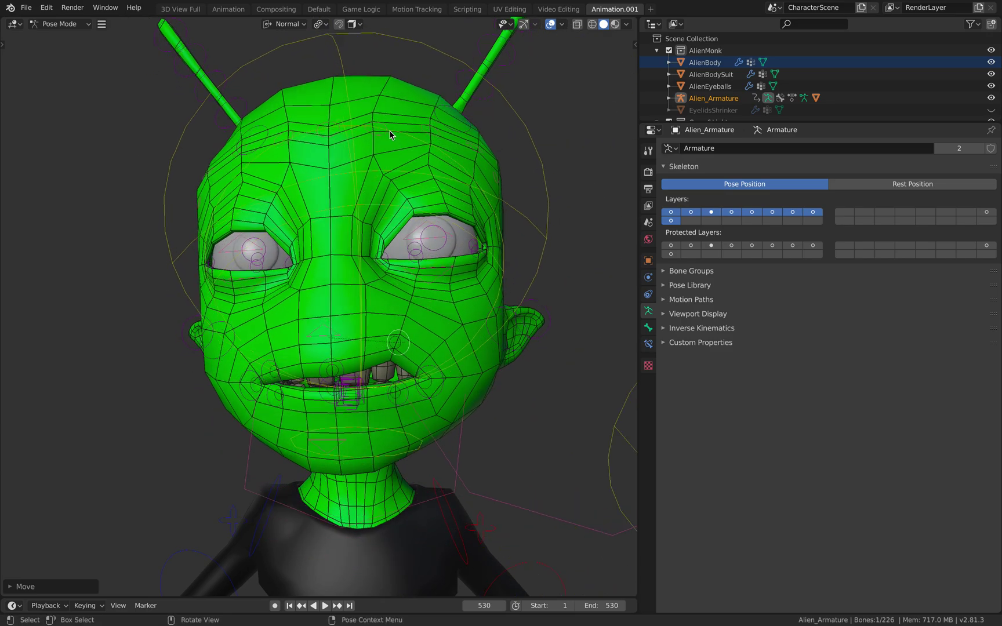
Lower the middle forehead control and the inner brow control on the alien's left side.
{"action": "left_click", "coordinate": [338, 132]}
{"action": "key", "text": "ctrl+Tab"}
{"action": "key", "text": "g"}
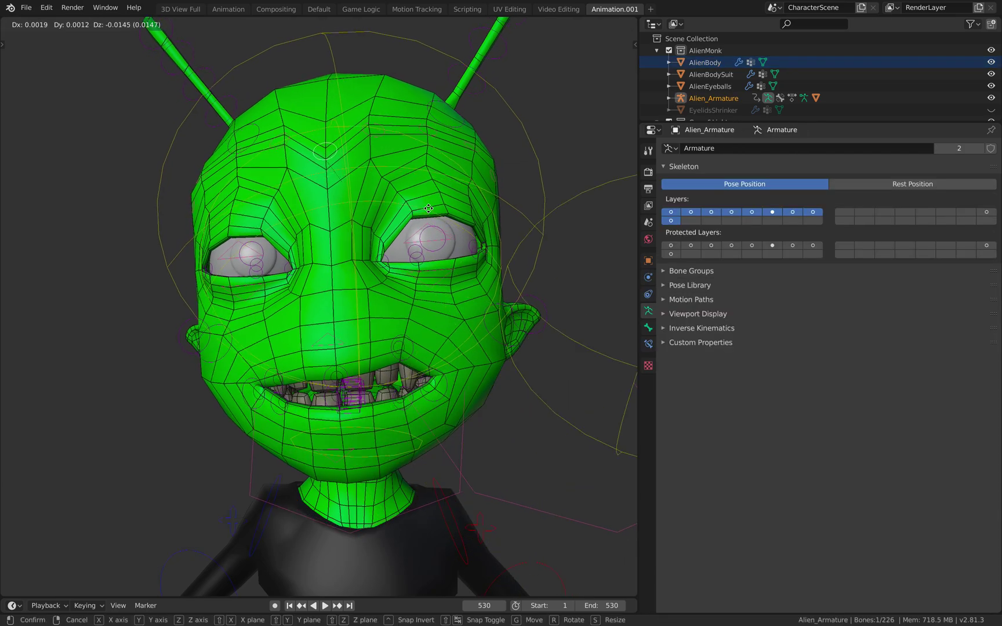
{"action": "left_click", "coordinate": [388, 131]}
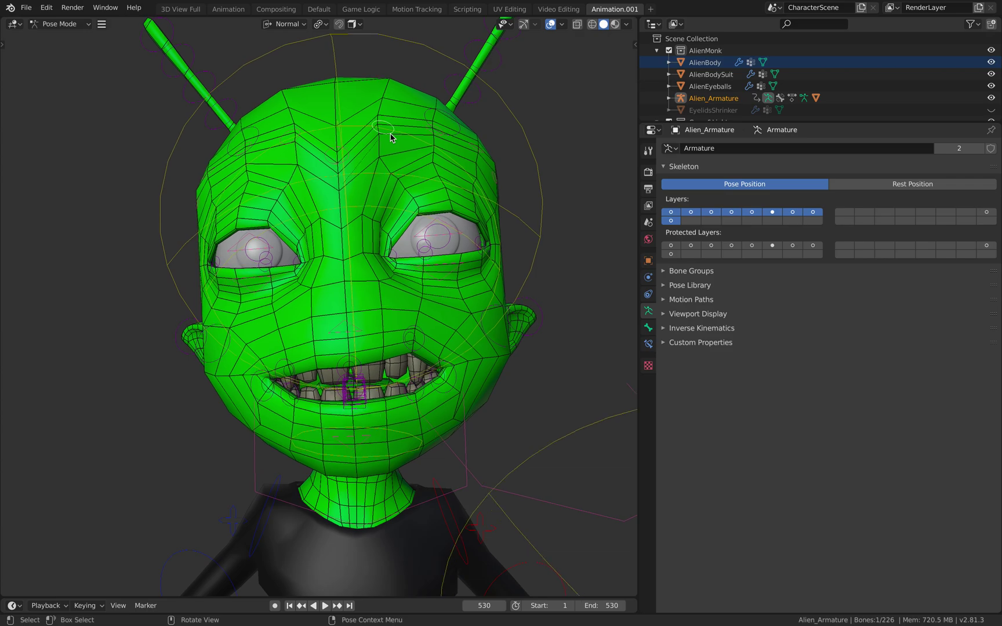
{"action": "key", "text": "g"}
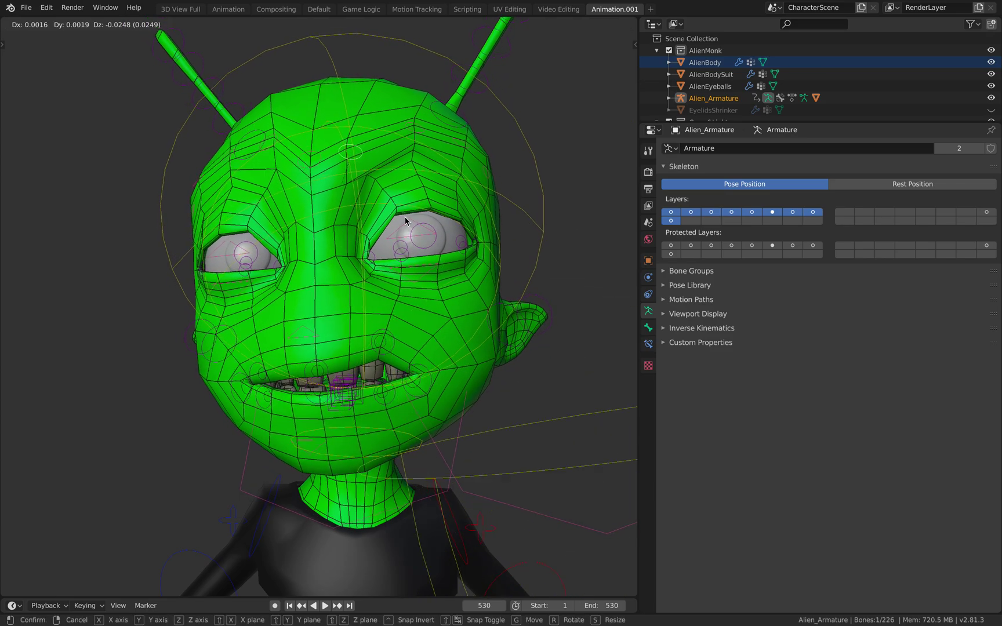
{"action": "left_click", "coordinate": [320, 165]}
{"action": "key", "text": "g"}
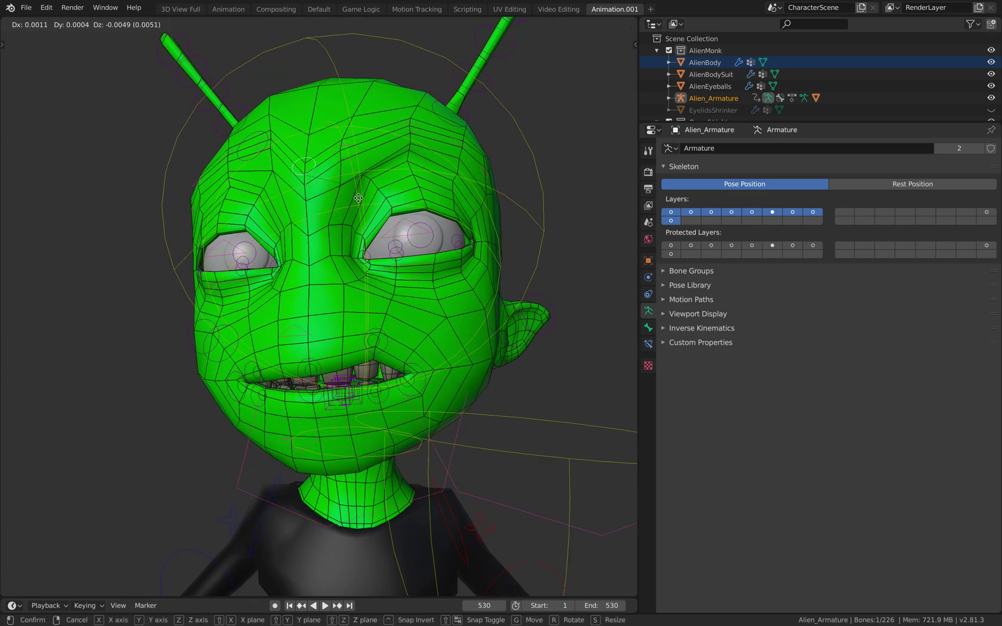
{"action": "left_click", "coordinate": [351, 185]}
Lower the inner brow control on the alien's right side and inspect the face from several angles.
{"action": "middle_click_drag", "start_coordinate": [355, 189], "coordinate": [438, 200]}
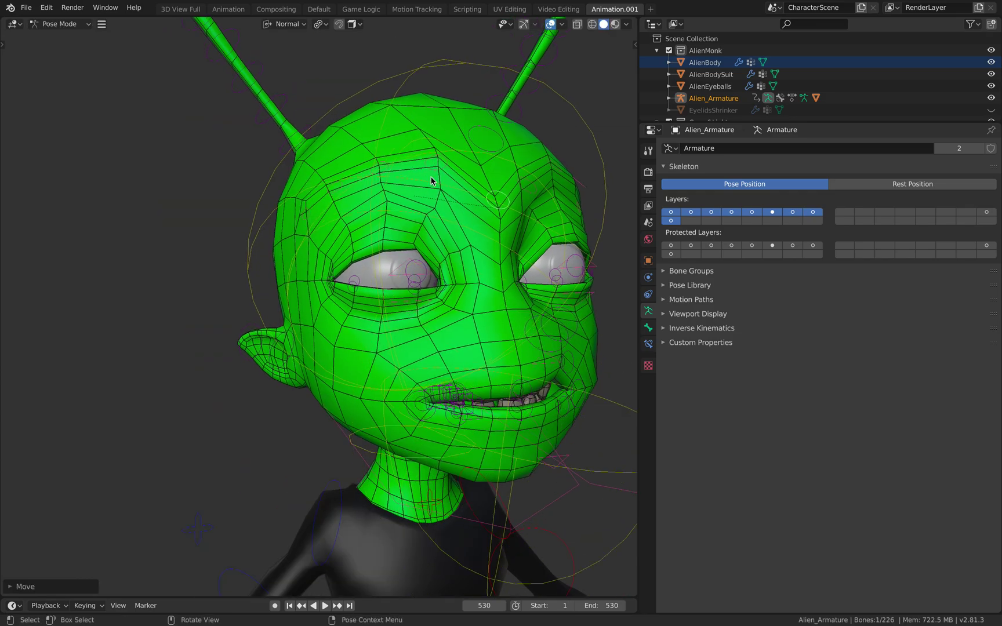
{"action": "left_click", "coordinate": [439, 166]}
{"action": "key", "text": "g"}
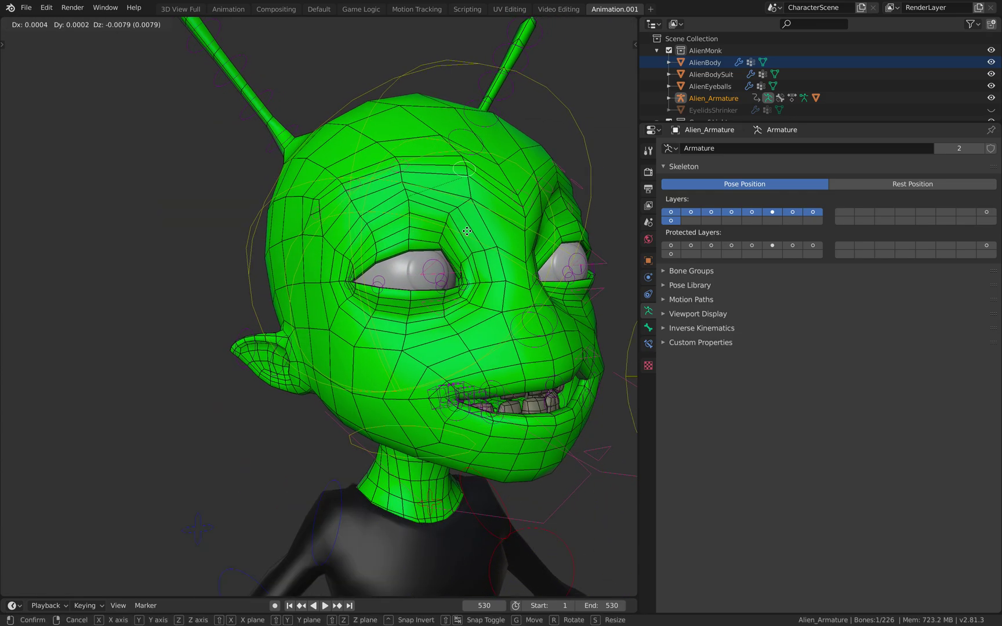
{"action": "left_click", "coordinate": [488, 231]}
{"action": "middle_click_drag", "start_coordinate": [487, 230], "coordinate": [443, 217]}
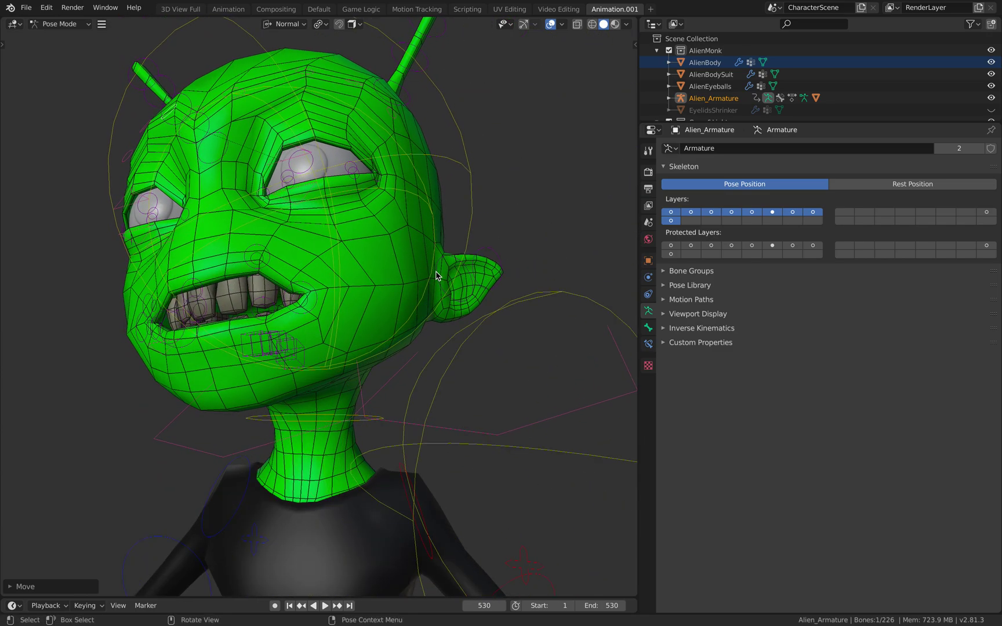
{"action": "middle_click_drag", "start_coordinate": [453, 289], "coordinate": [447, 286]}
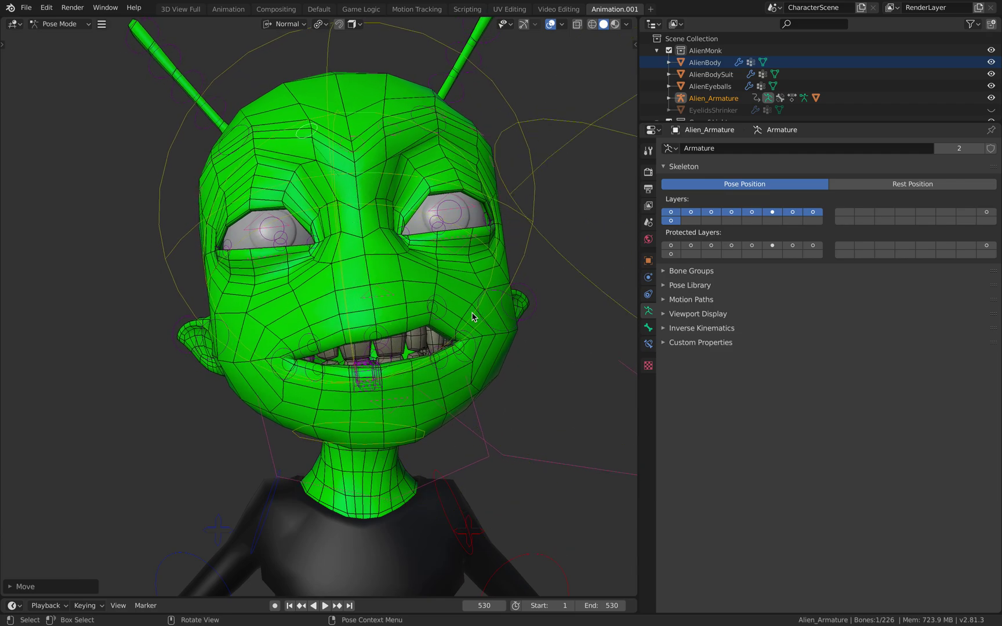
Select the head control, expand the armature's Pose Library and enlarge the FacialExpressionLib list to look through its poses.
{"action": "left_click", "coordinate": [347, 241]}
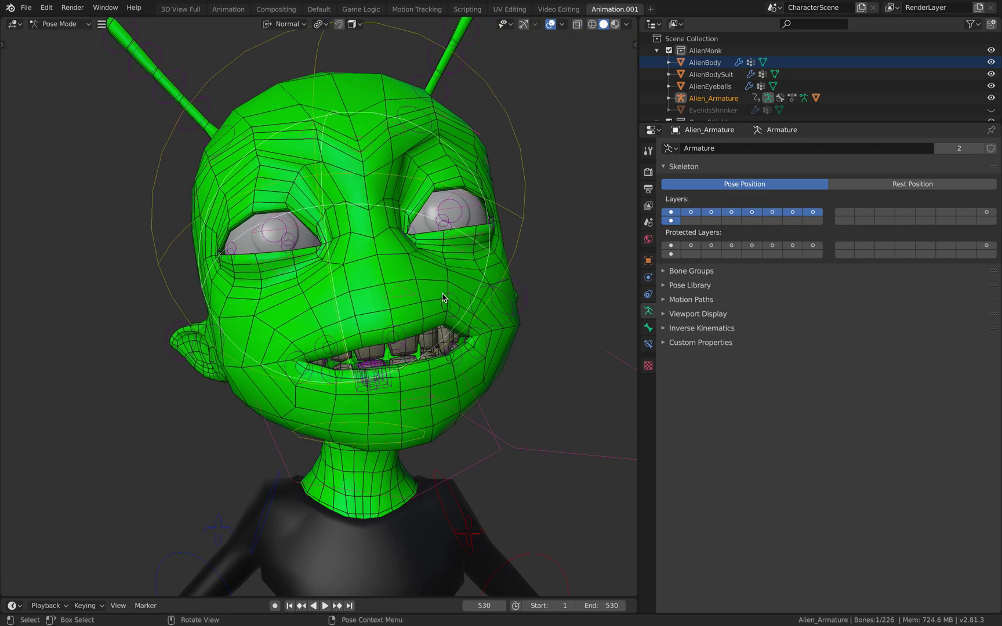
{"action": "left_click", "coordinate": [676, 287]}
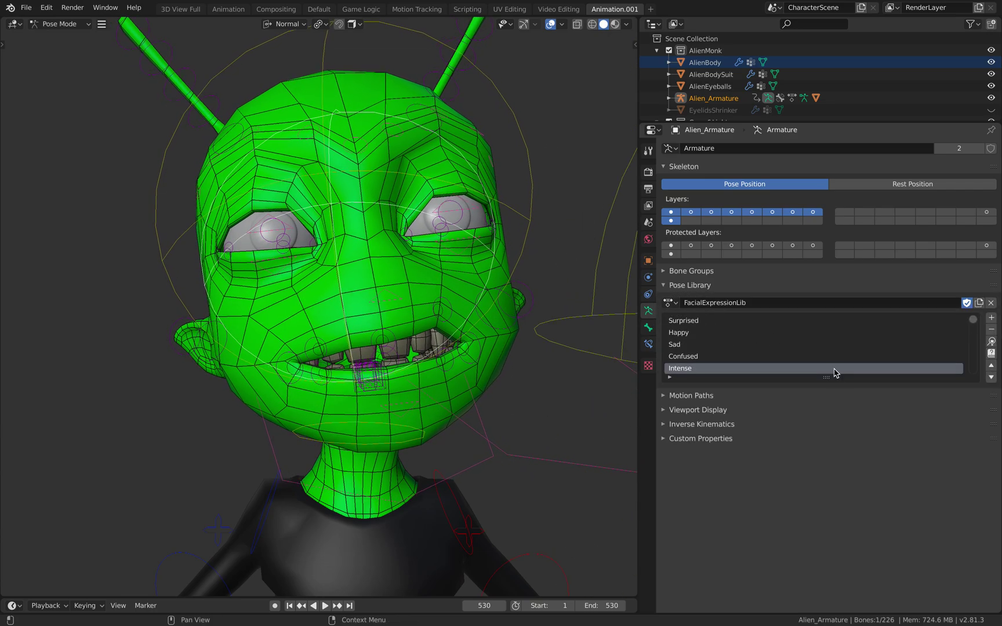
{"action": "left_click_drag", "start_coordinate": [828, 378], "coordinate": [832, 567]}
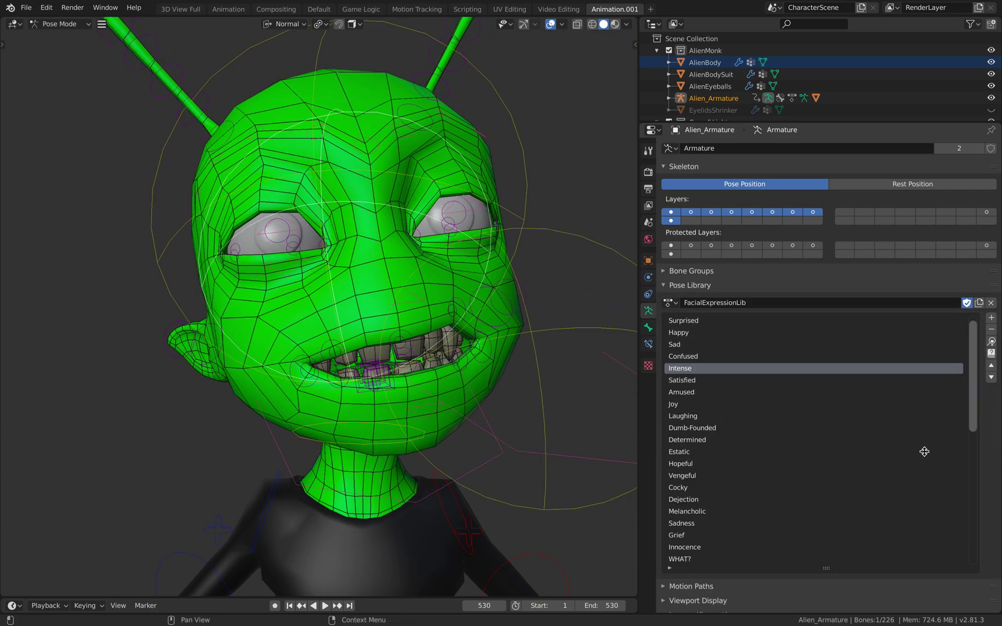
{"action": "scroll", "coordinate": [964, 398], "scroll_direction": "down", "scroll_amount": 2}
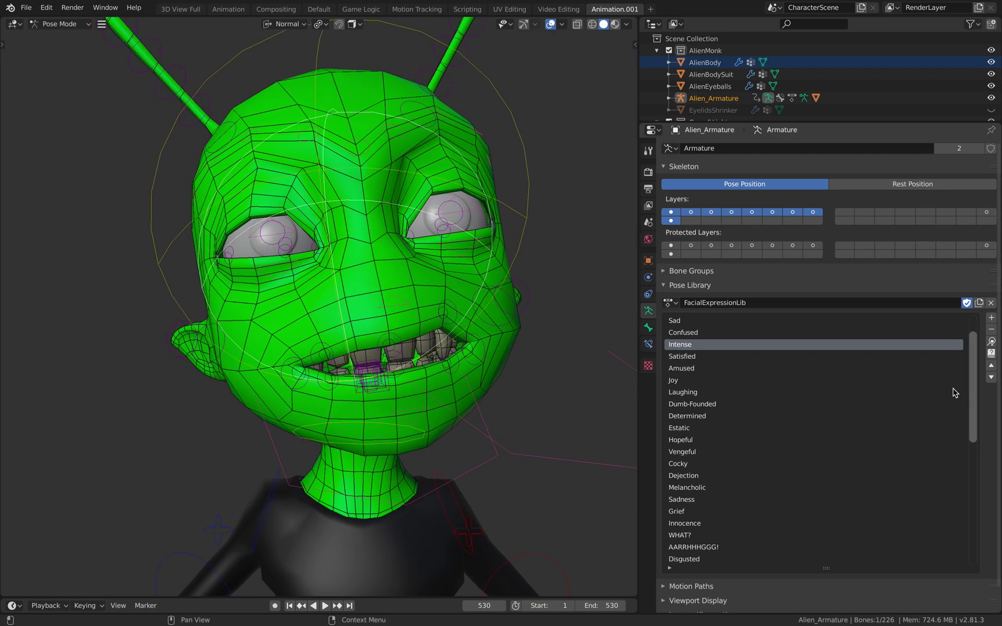
{"action": "scroll", "coordinate": [955, 392], "scroll_direction": "up", "scroll_amount": 3}
Try to apply the Intense and Sad poses from FacialExpressionLib with only the head control selected.
{"action": "left_click", "coordinate": [990, 343]}
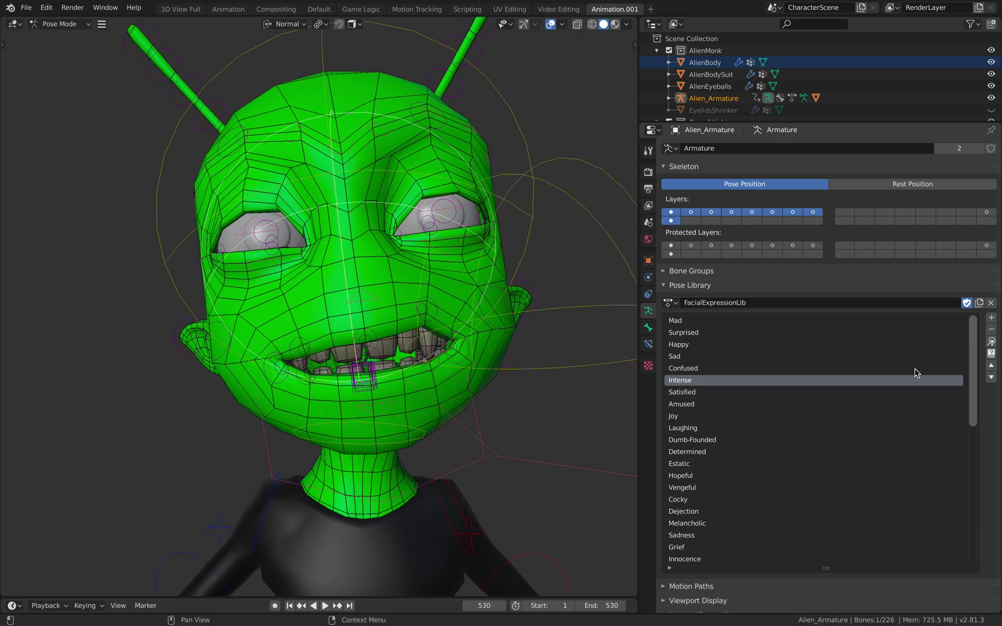
{"action": "left_click", "coordinate": [991, 343]}
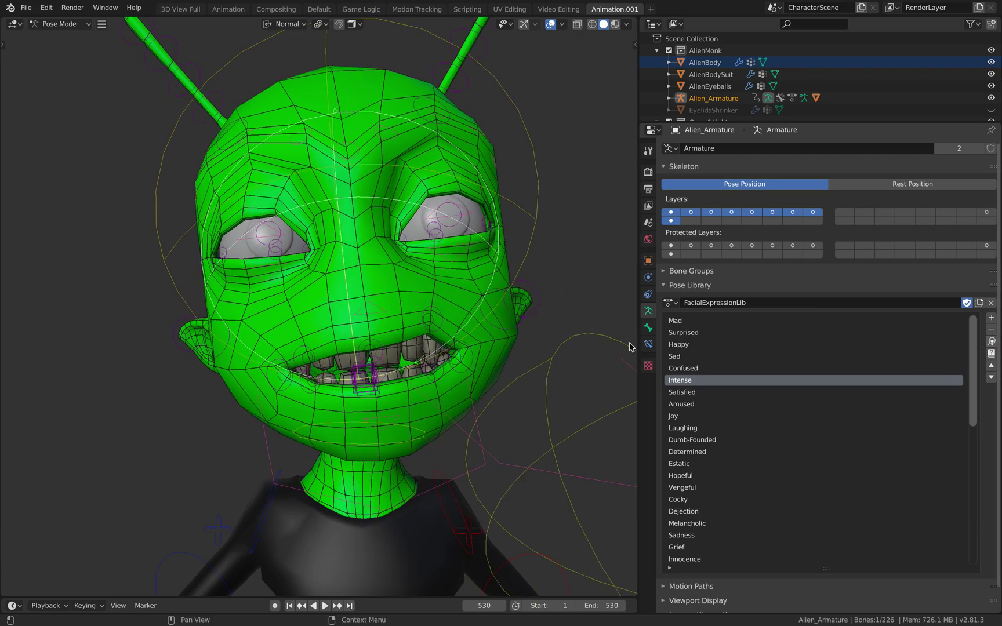
{"action": "left_click", "coordinate": [710, 369]}
{"action": "left_click", "coordinate": [709, 357]}
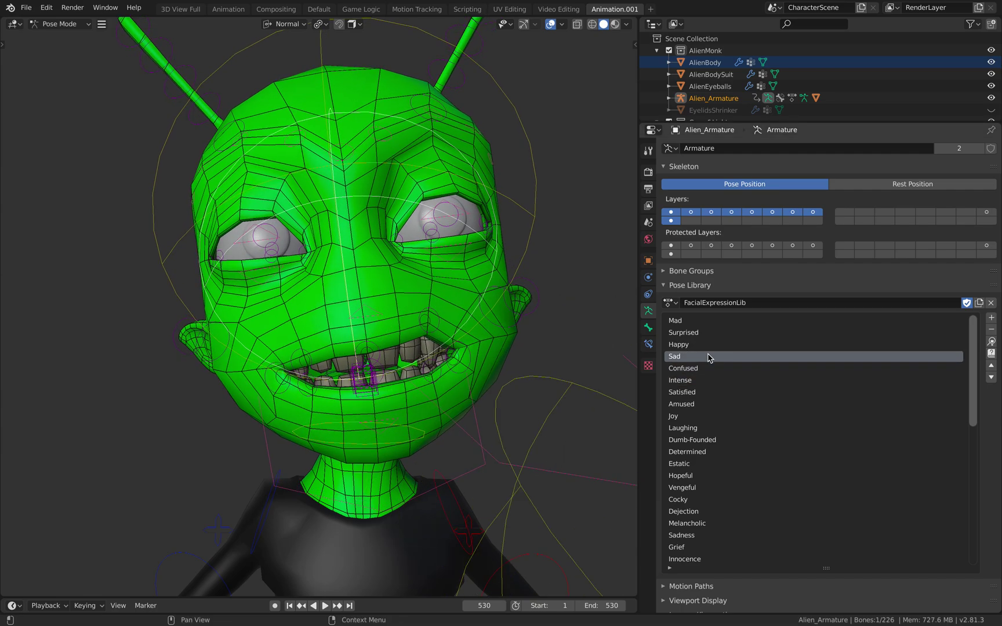
{"action": "left_click", "coordinate": [993, 341]}
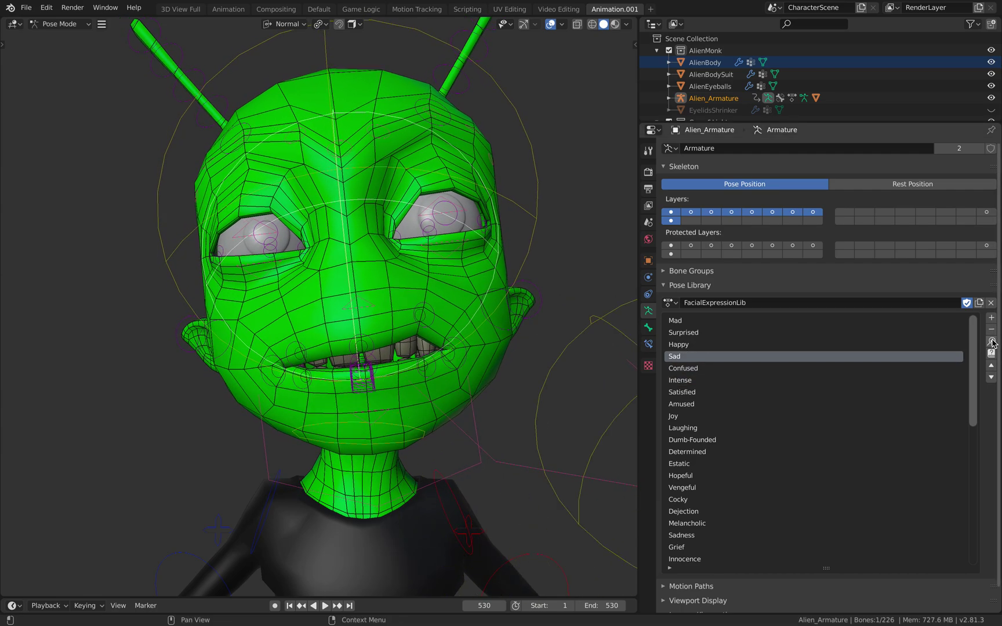
{"action": "left_click", "coordinate": [743, 358]}
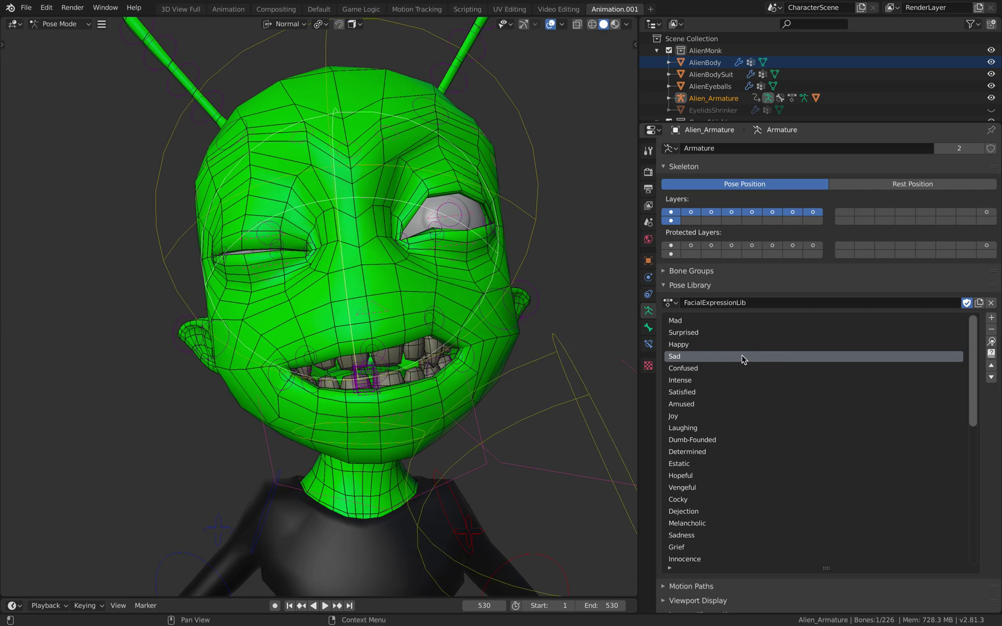
{"action": "left_click", "coordinate": [735, 347]}
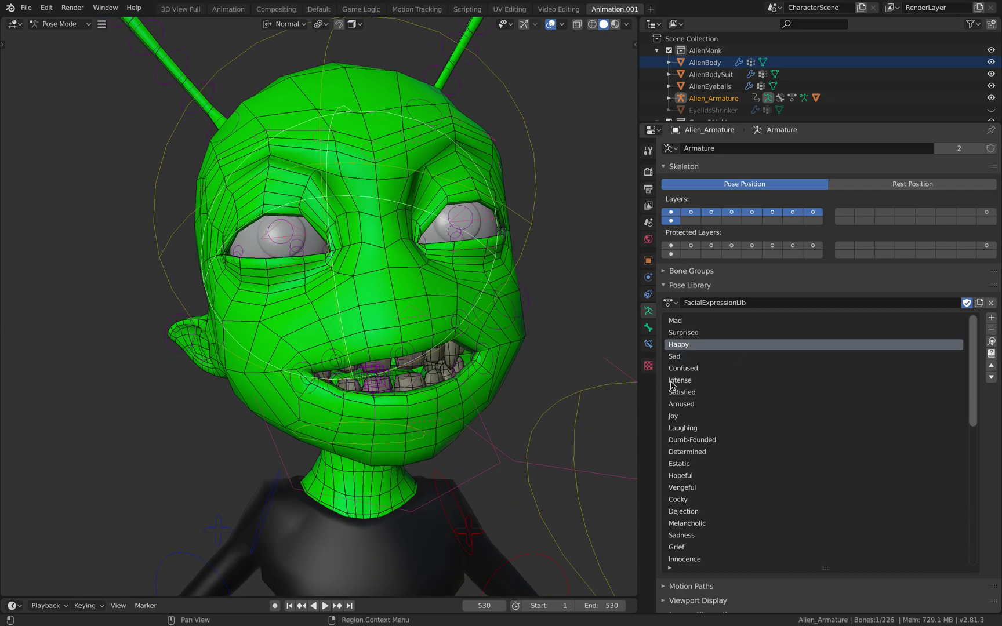
Pick the Joy pose, select all visible bones of the armature and apply the pose to them.
{"action": "left_click", "coordinate": [746, 404]}
{"action": "left_click", "coordinate": [754, 418]}
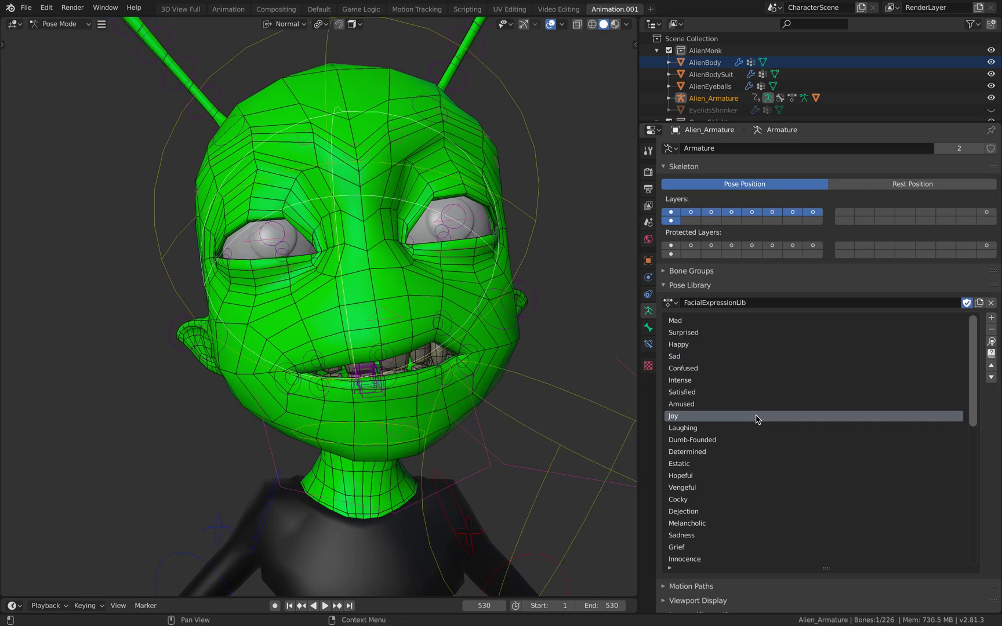
{"action": "left_click", "coordinate": [992, 354]}
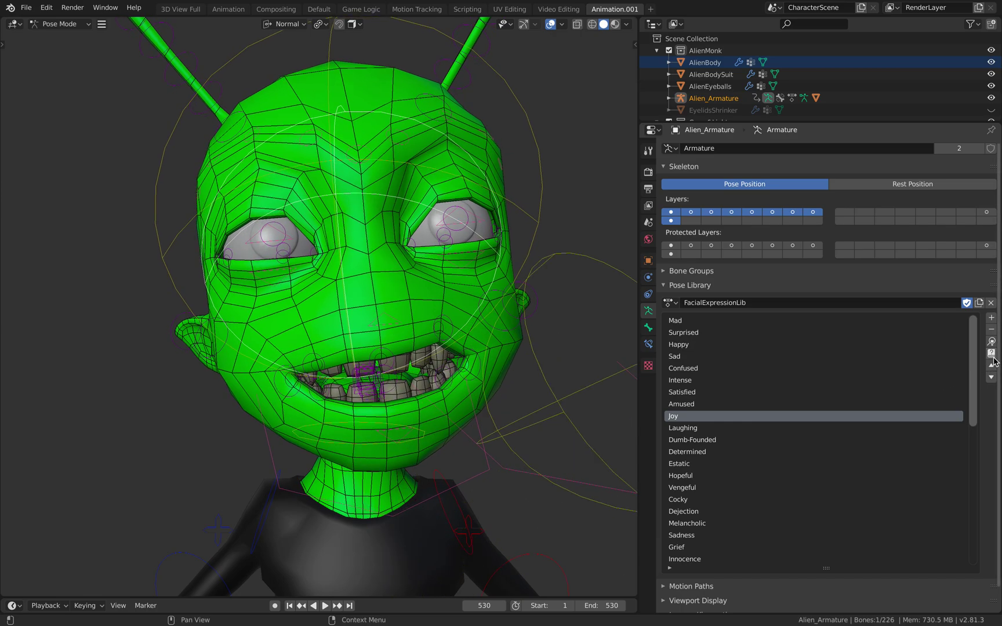
{"action": "left_click", "coordinate": [992, 346]}
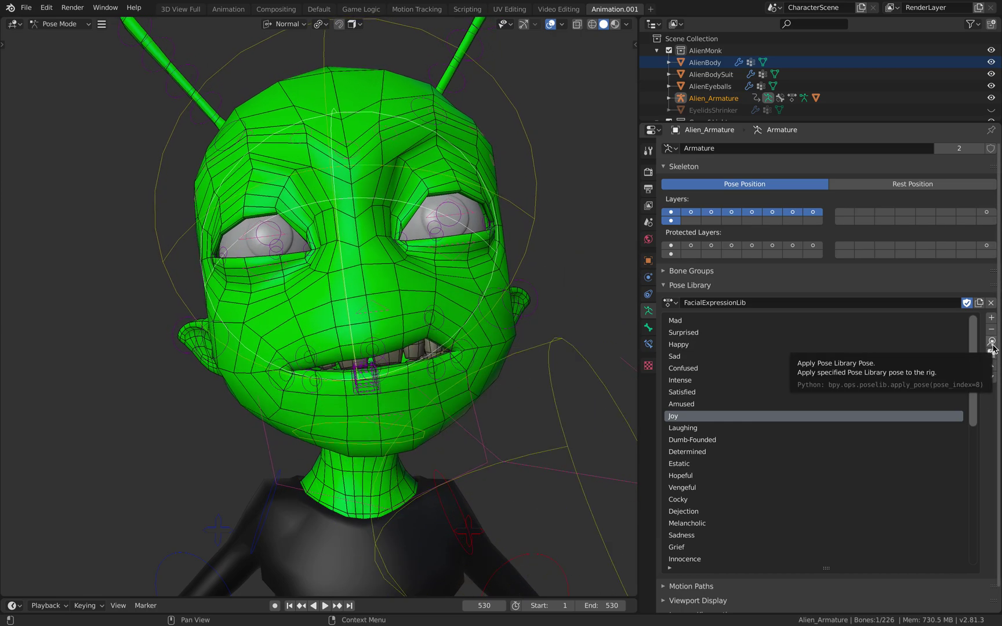
{"action": "left_click", "coordinate": [992, 346]}
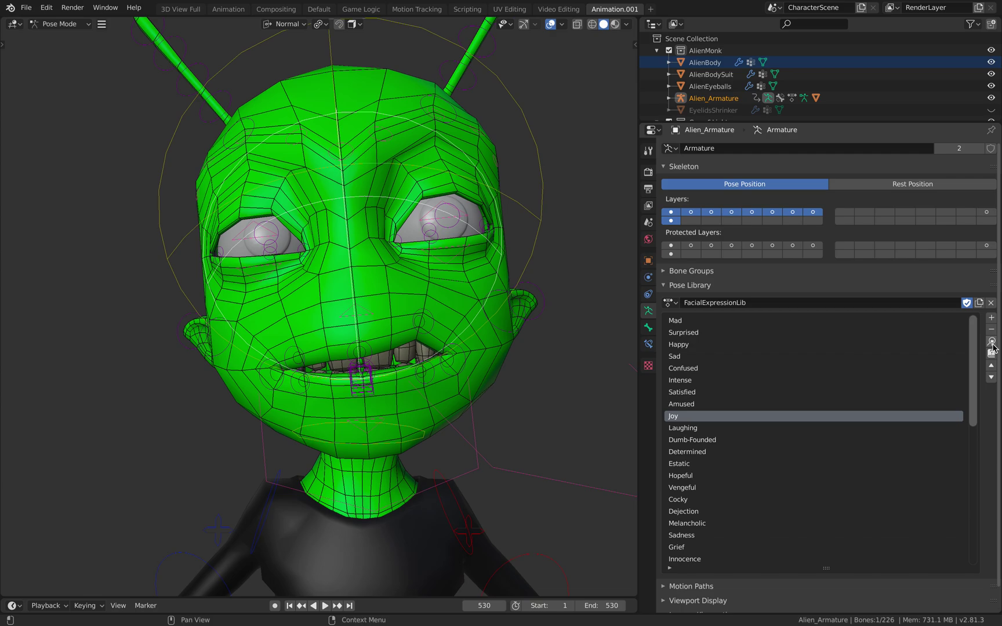
{"action": "key", "text": "a"}
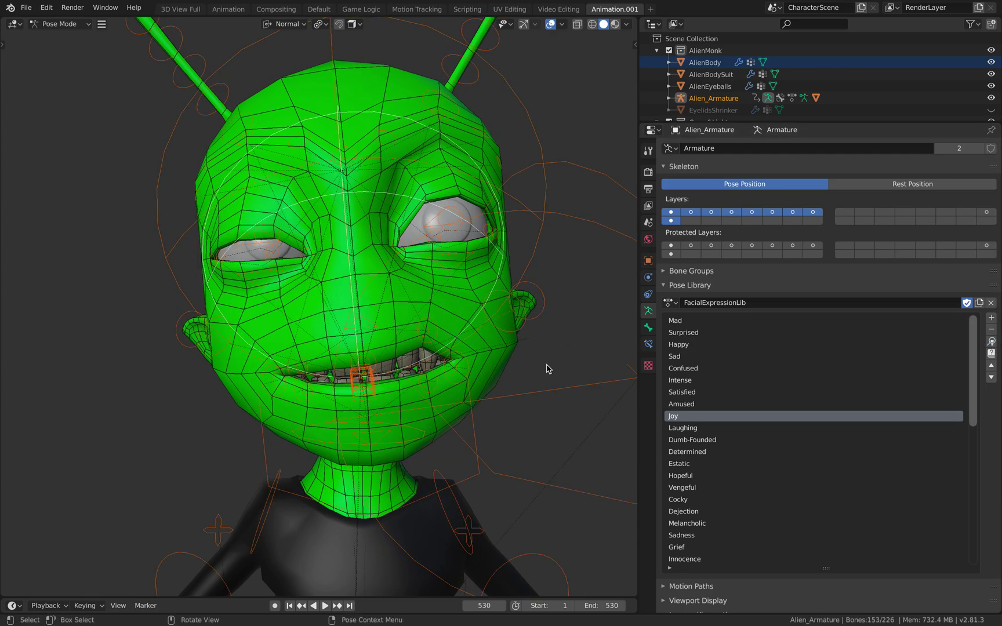
{"action": "left_click", "coordinate": [992, 346]}
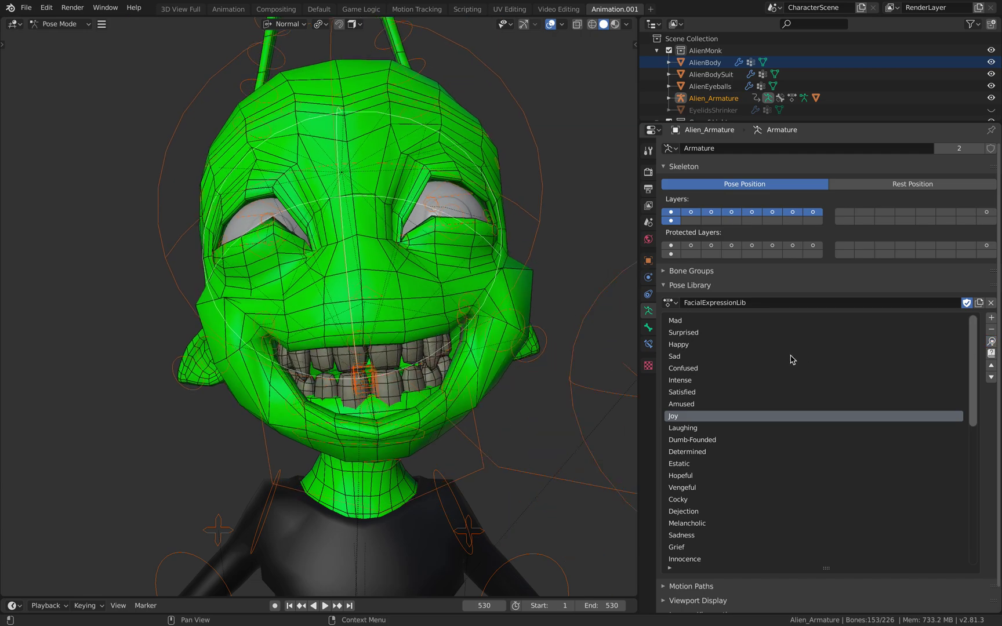
Apply the Confused pose and then the Sad pose from FacialExpressionLib to the selected bones.
{"action": "left_click", "coordinate": [786, 369]}
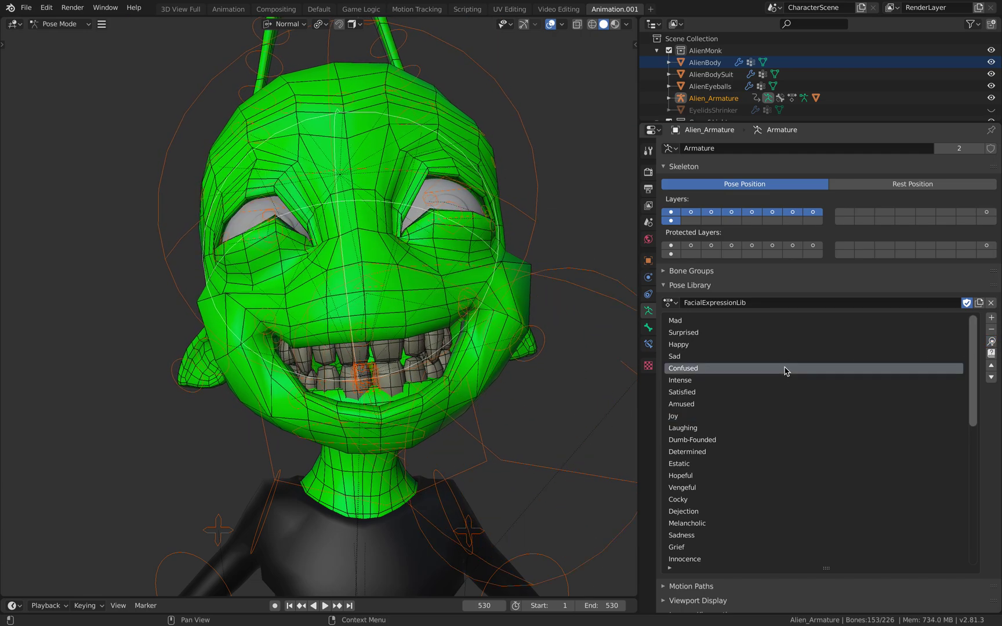
{"action": "left_click", "coordinate": [992, 342]}
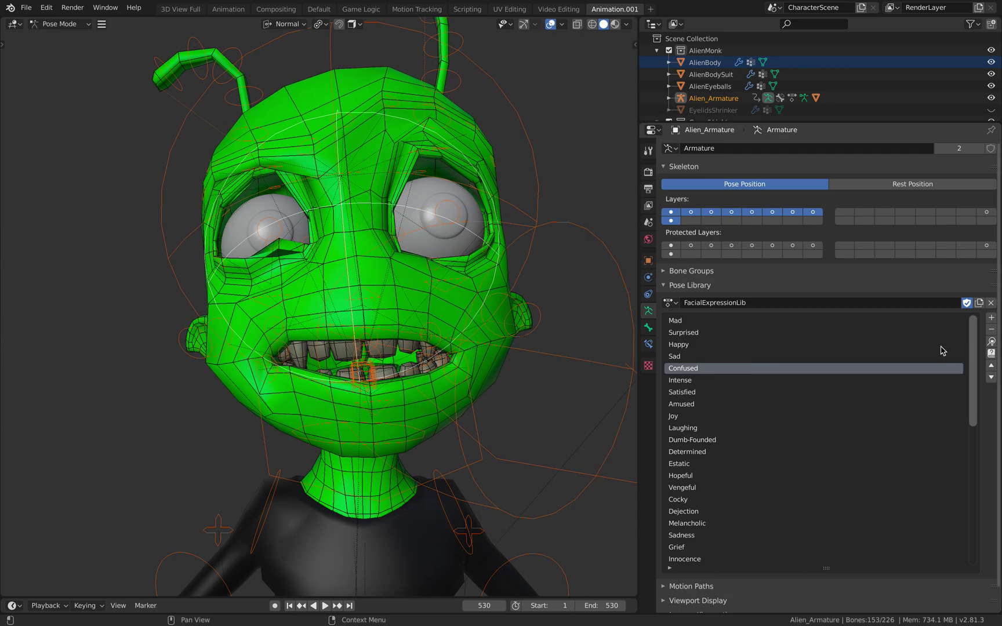
{"action": "left_click", "coordinate": [872, 355]}
{"action": "left_click", "coordinate": [992, 341]}
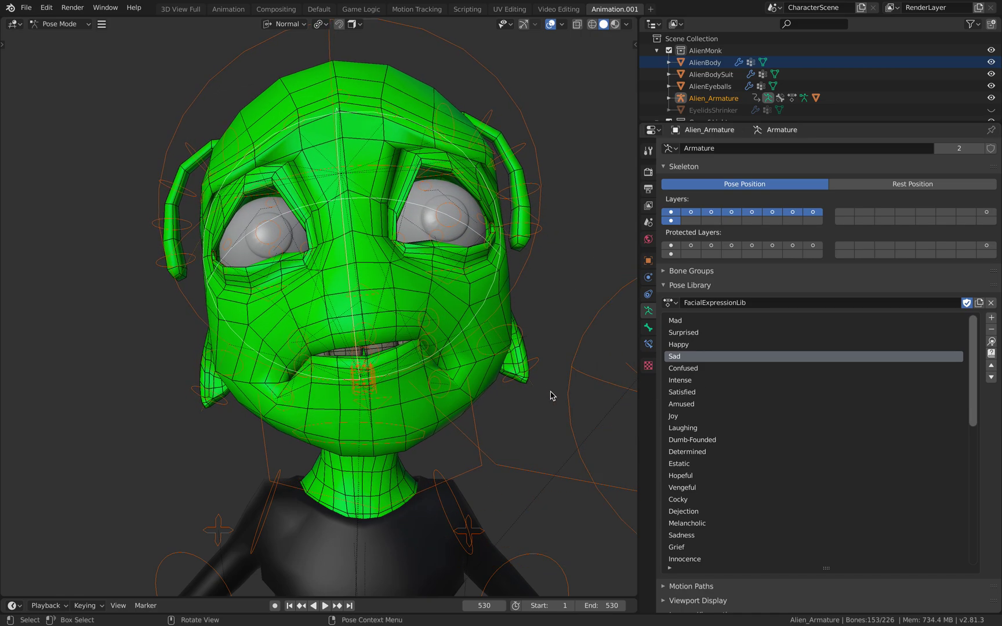
Apply the Happy pose to the selected bones and inspect the face from the side.
{"action": "left_click", "coordinate": [765, 345]}
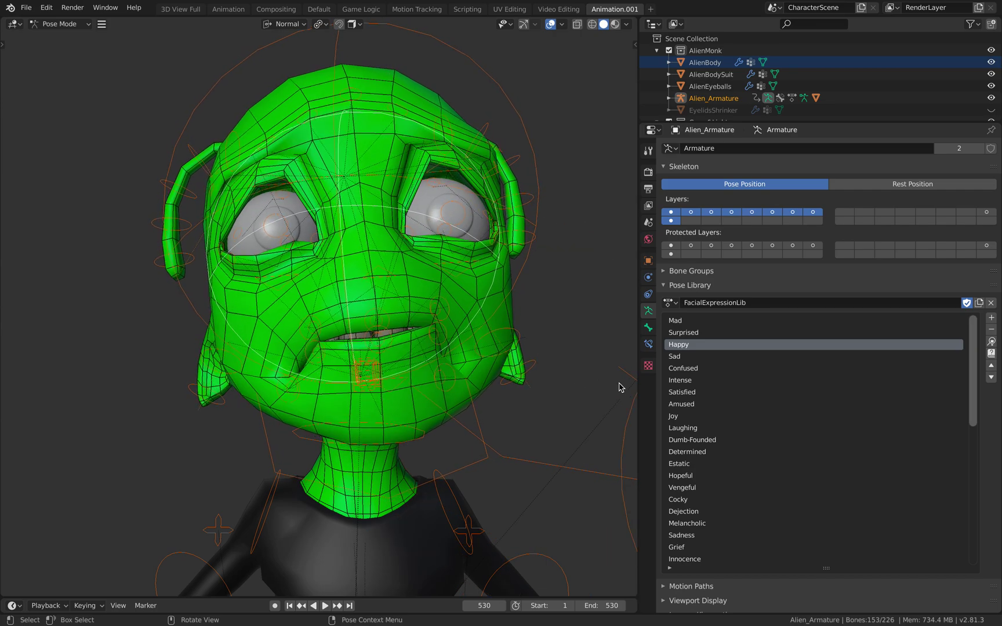
{"action": "left_click", "coordinate": [991, 342]}
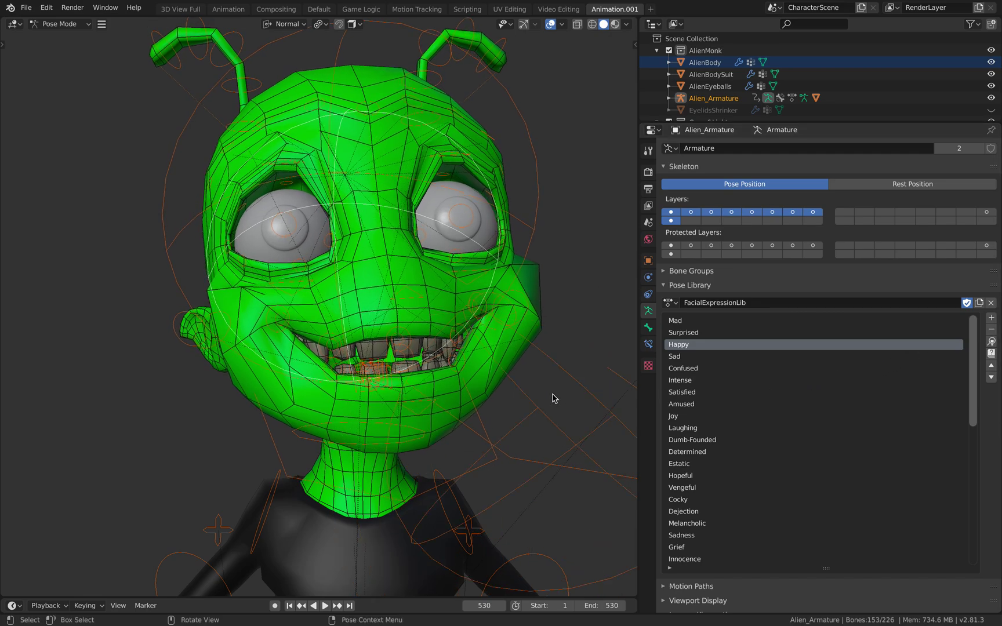
{"action": "middle_click_drag", "start_coordinate": [554, 399], "coordinate": [617, 403]}
Pick the Laughing pose in the library and switch the viewport to material preview shading.
{"action": "left_click", "coordinate": [722, 414]}
{"action": "left_click", "coordinate": [727, 429]}
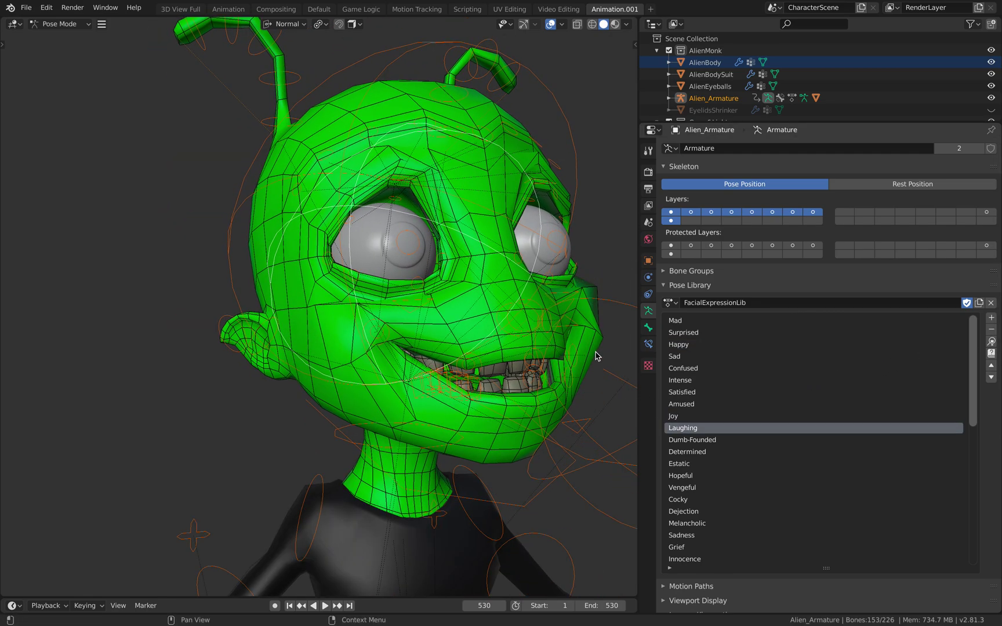
{"action": "middle_click_drag", "start_coordinate": [565, 356], "coordinate": [560, 356]}
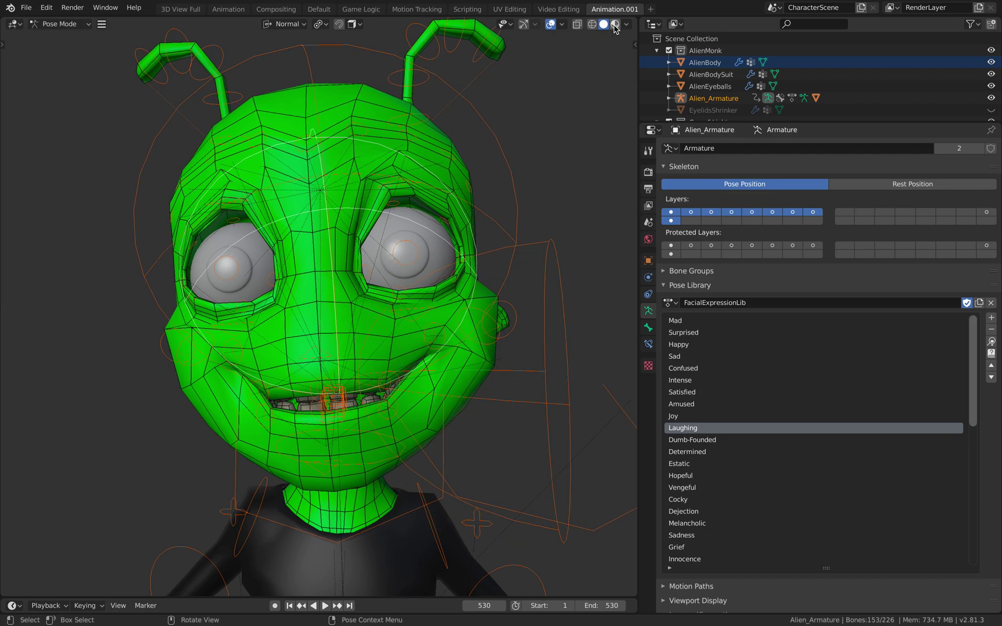
{"action": "left_click", "coordinate": [615, 24]}
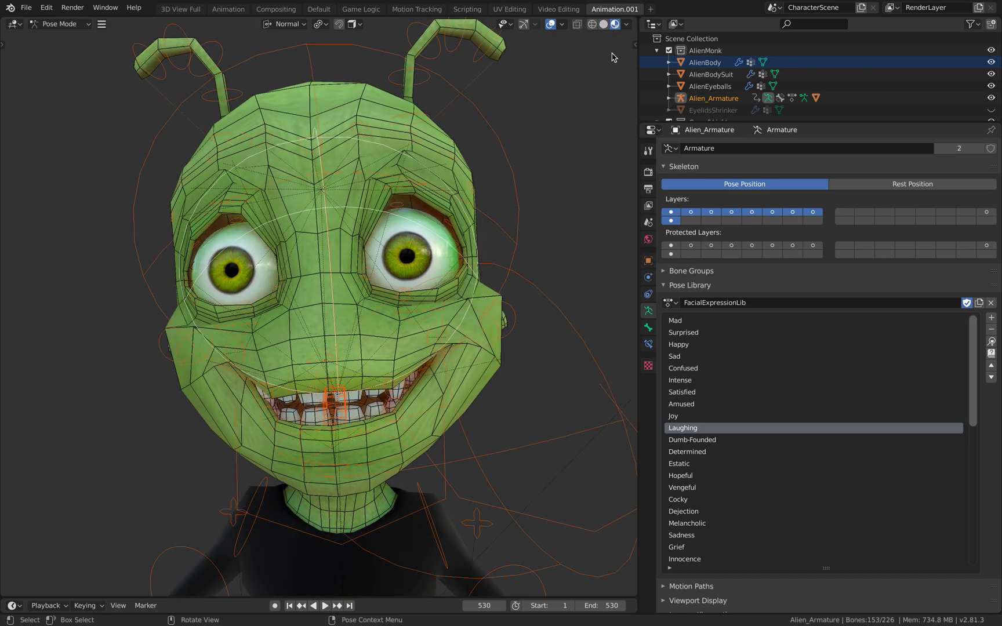
Apply the Determined pose and then the Melancholic pose to the alien's selected bones.
{"action": "left_click", "coordinate": [714, 452]}
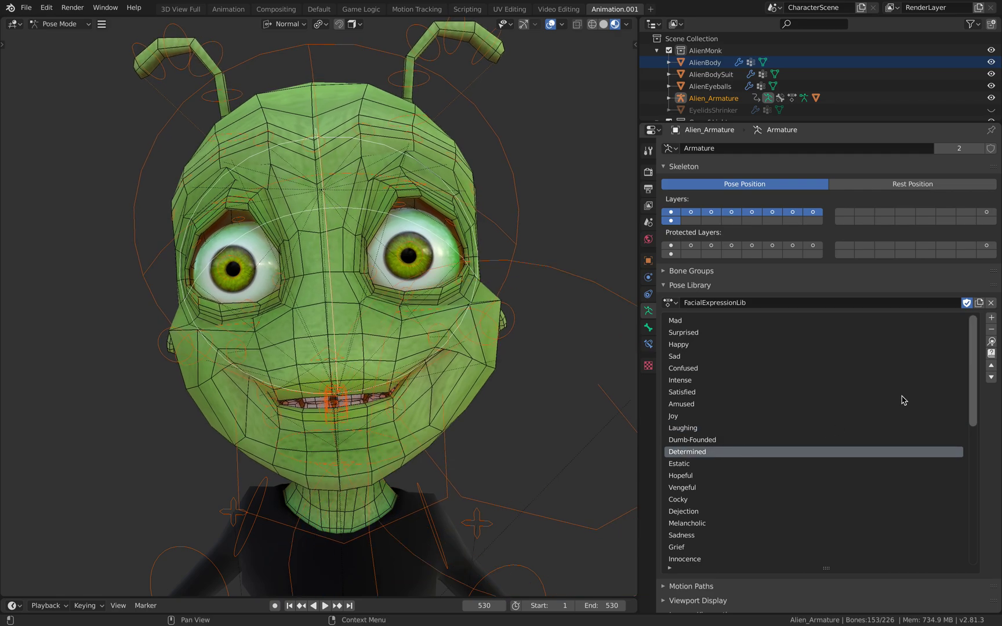
{"action": "left_click", "coordinate": [991, 342]}
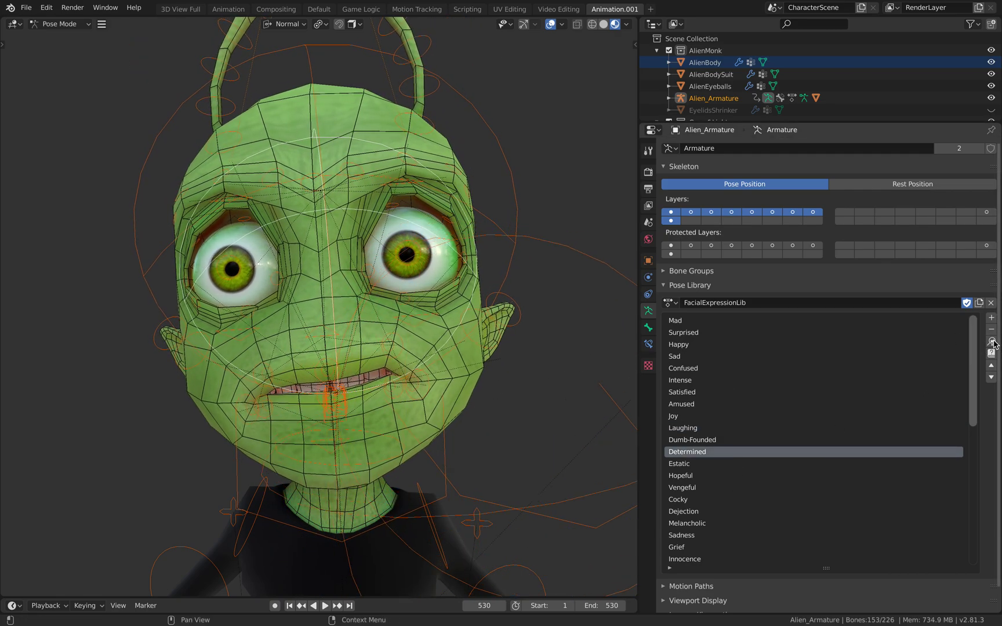
{"action": "scroll", "coordinate": [785, 501], "scroll_direction": "down", "scroll_amount": 2}
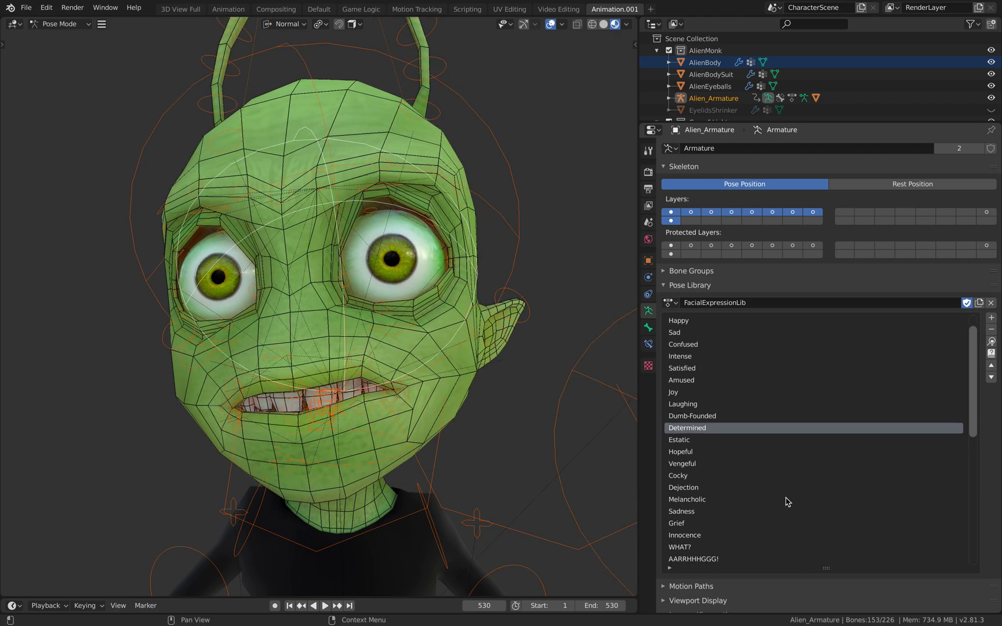
{"action": "left_click", "coordinate": [706, 499]}
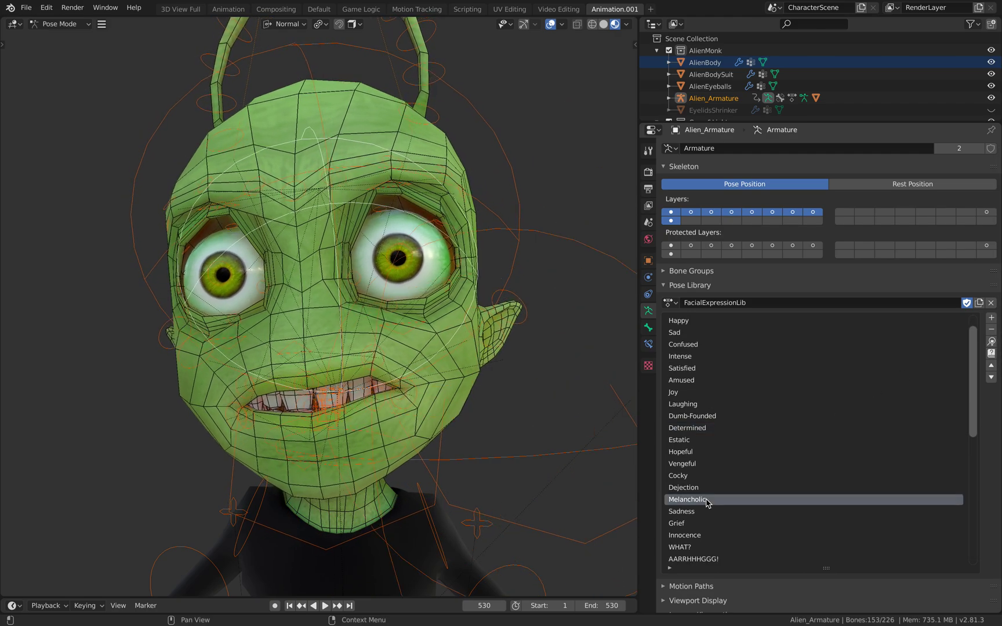
{"action": "left_click", "coordinate": [991, 342]}
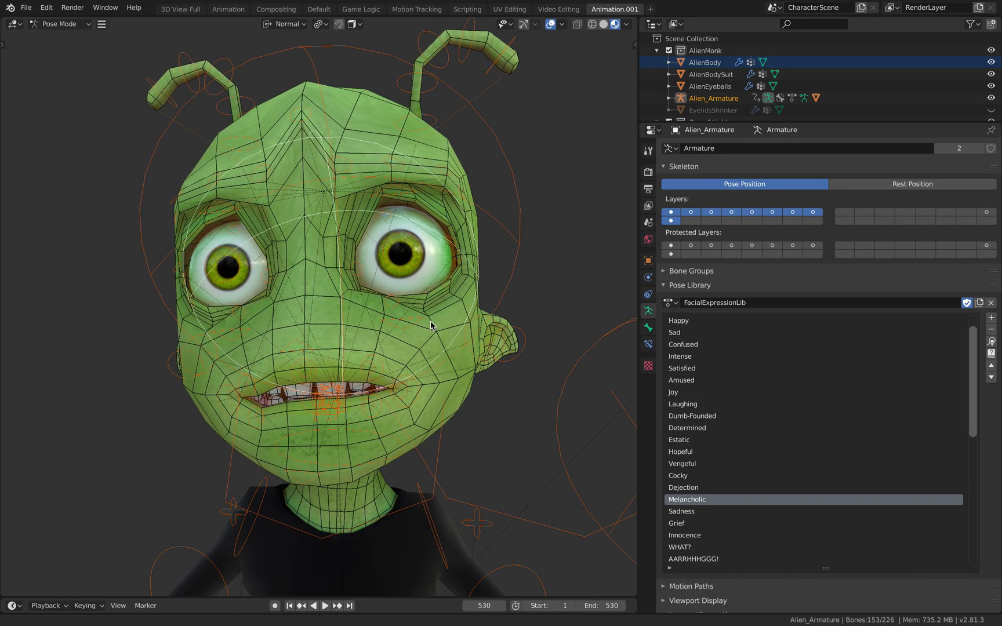
Apply the Innocence pose and then the Joy pose from the library to the selected bones.
{"action": "left_click", "coordinate": [738, 488]}
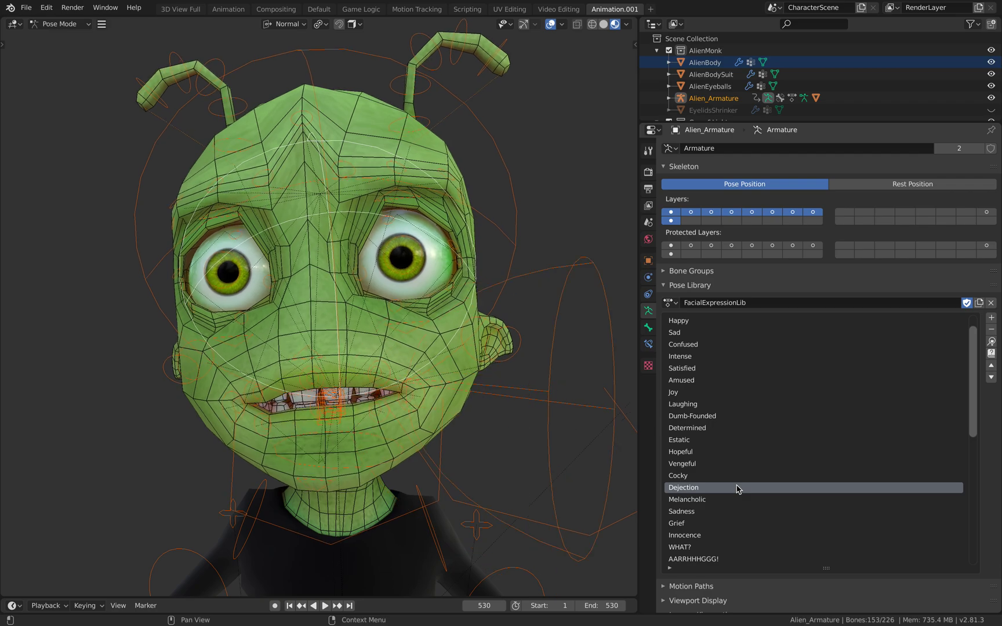
{"action": "scroll", "coordinate": [748, 496], "scroll_direction": "down", "scroll_amount": 3}
{"action": "left_click", "coordinate": [755, 501]}
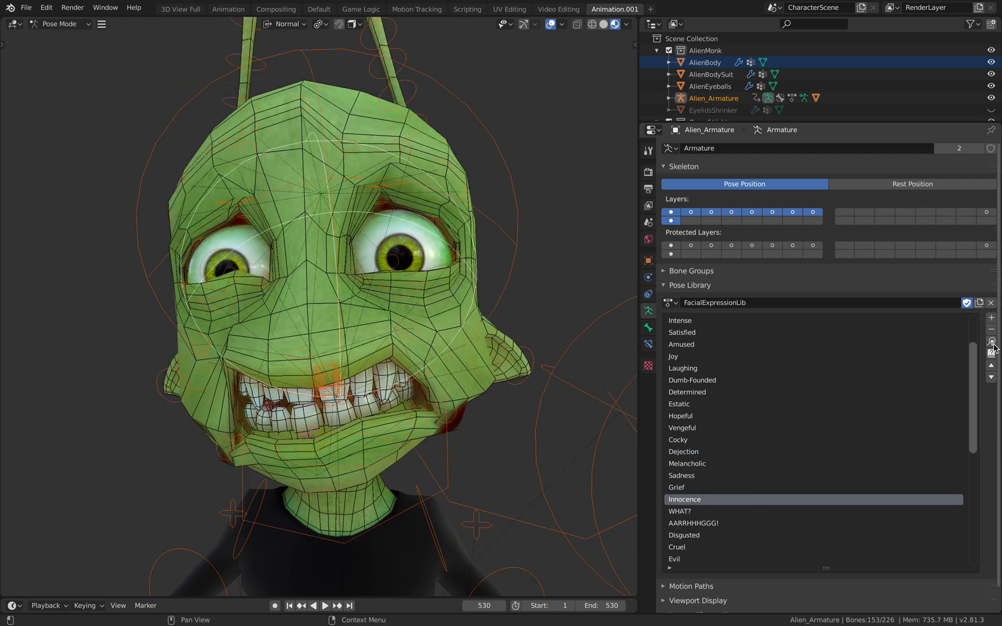
{"action": "left_click", "coordinate": [825, 406]}
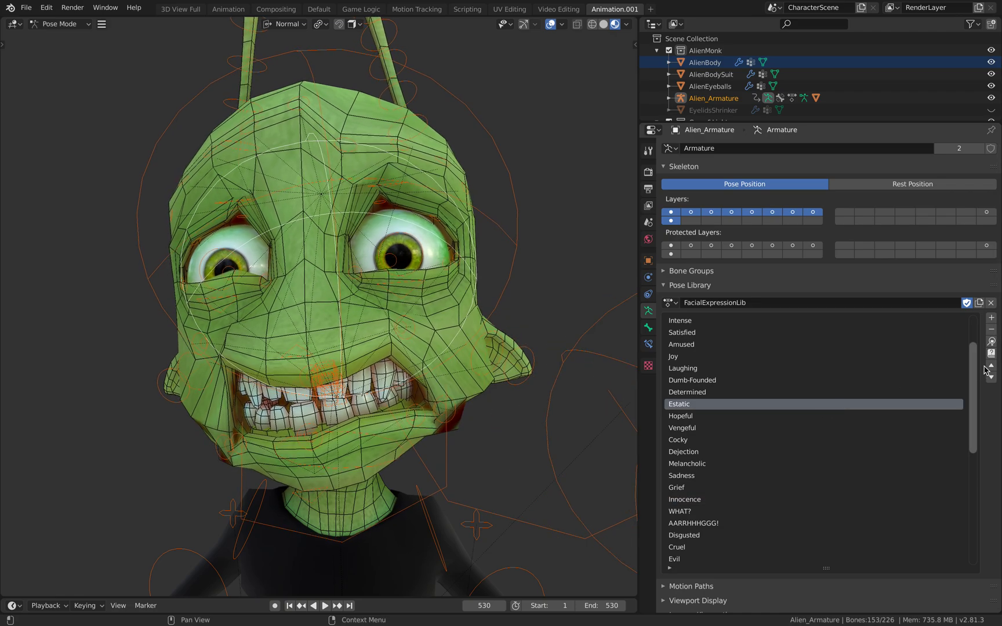
{"action": "left_click", "coordinate": [830, 356]}
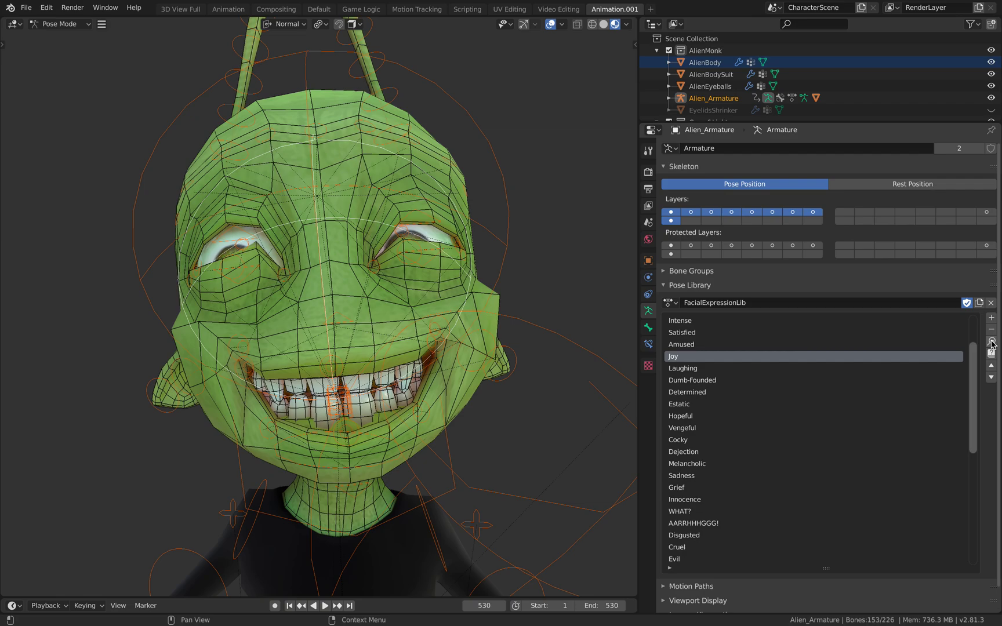
Return to the earlier poses in FacialExpressionLib and apply the Sad pose to the selected bones.
{"action": "scroll", "coordinate": [780, 359], "scroll_direction": "up", "scroll_amount": 3}
{"action": "left_click", "coordinate": [778, 356]}
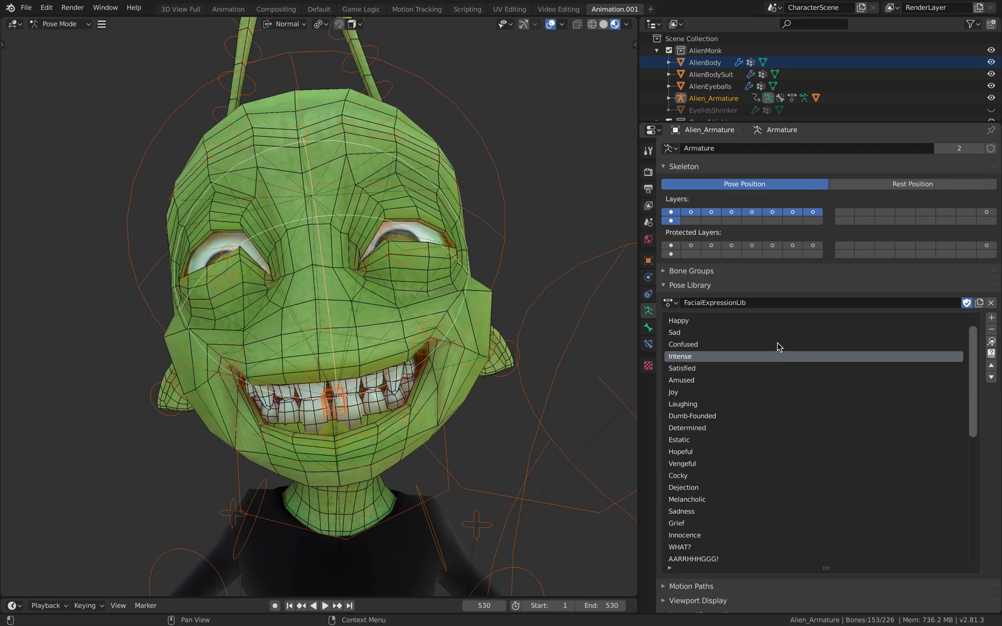
{"action": "left_click", "coordinate": [778, 343]}
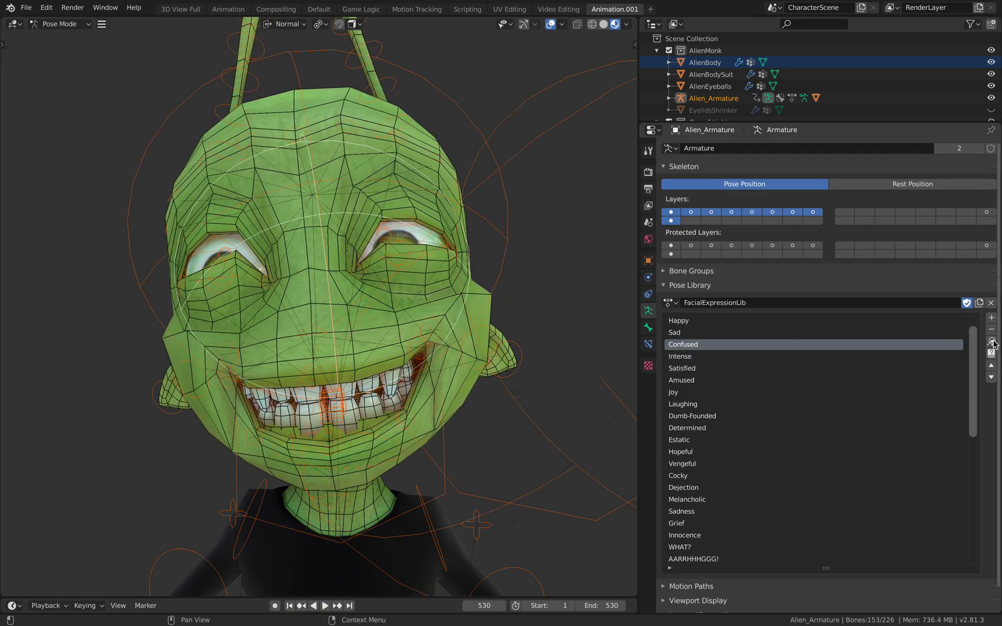
{"action": "left_click", "coordinate": [910, 335]}
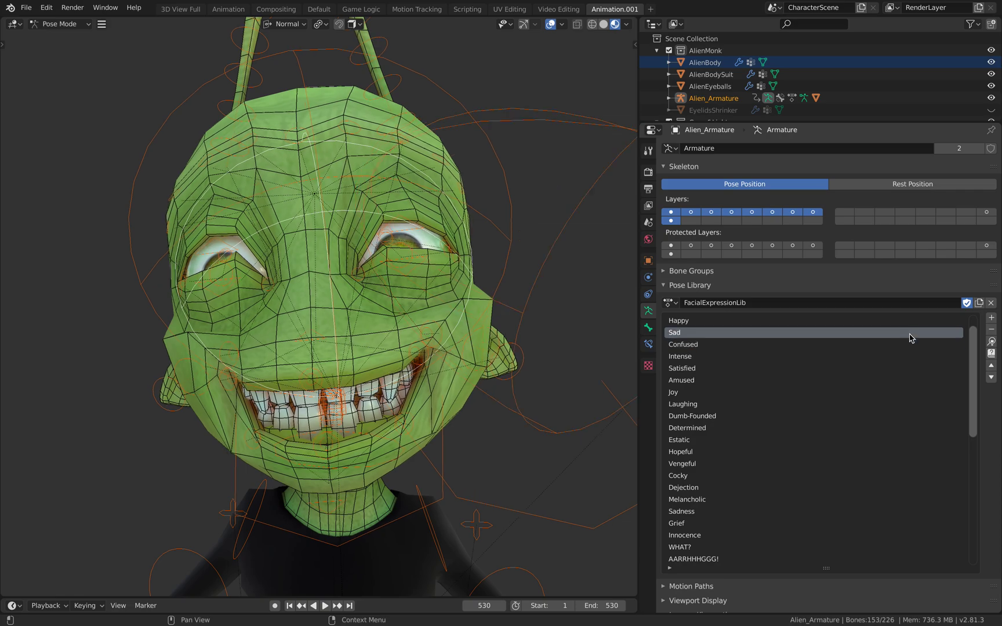
{"action": "left_click", "coordinate": [990, 342]}
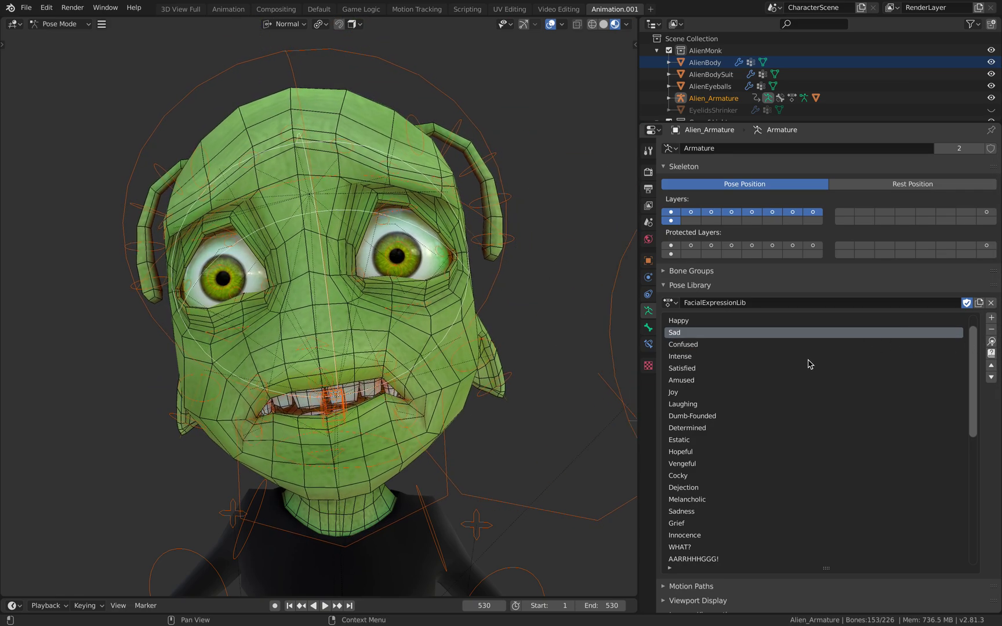
Apply the Happy pose and then the Surprised pose to the alien's selected bones.
{"action": "scroll", "coordinate": [810, 364], "scroll_direction": "up", "scroll_amount": 2}
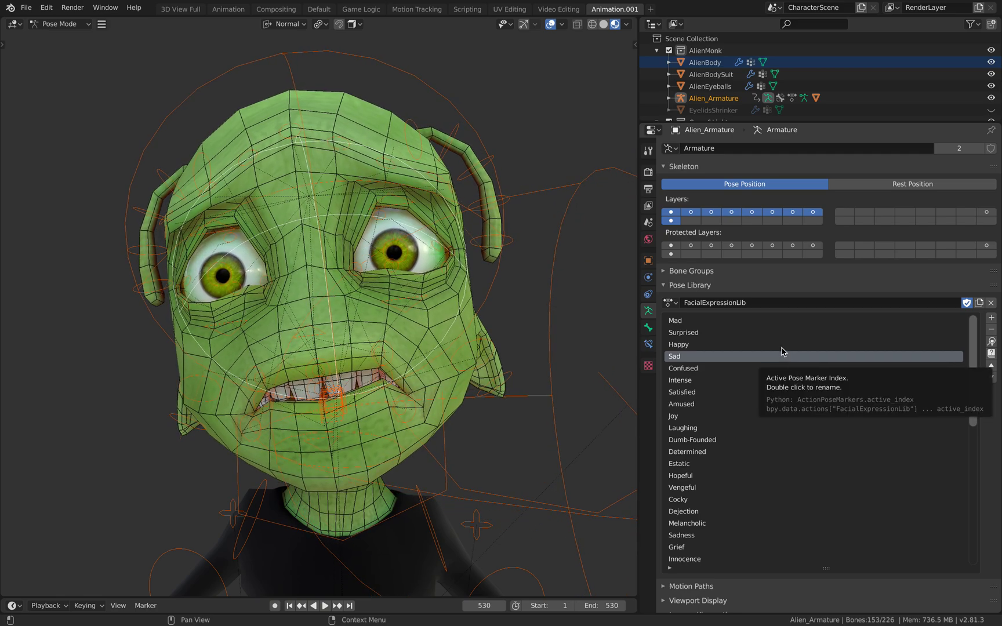
{"action": "left_click", "coordinate": [779, 344]}
{"action": "left_click", "coordinate": [991, 342]}
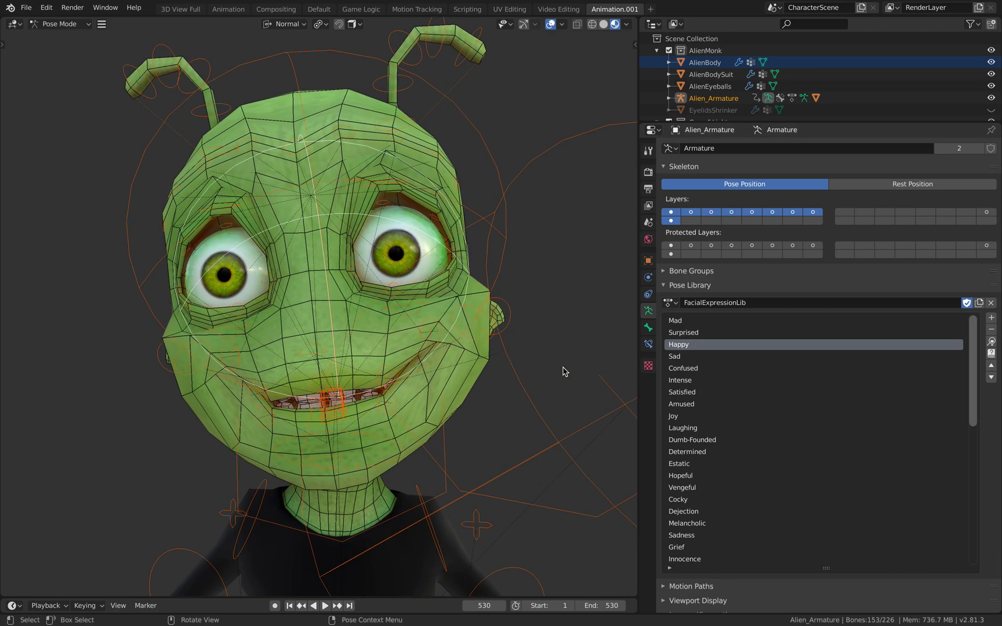
{"action": "left_click", "coordinate": [742, 332]}
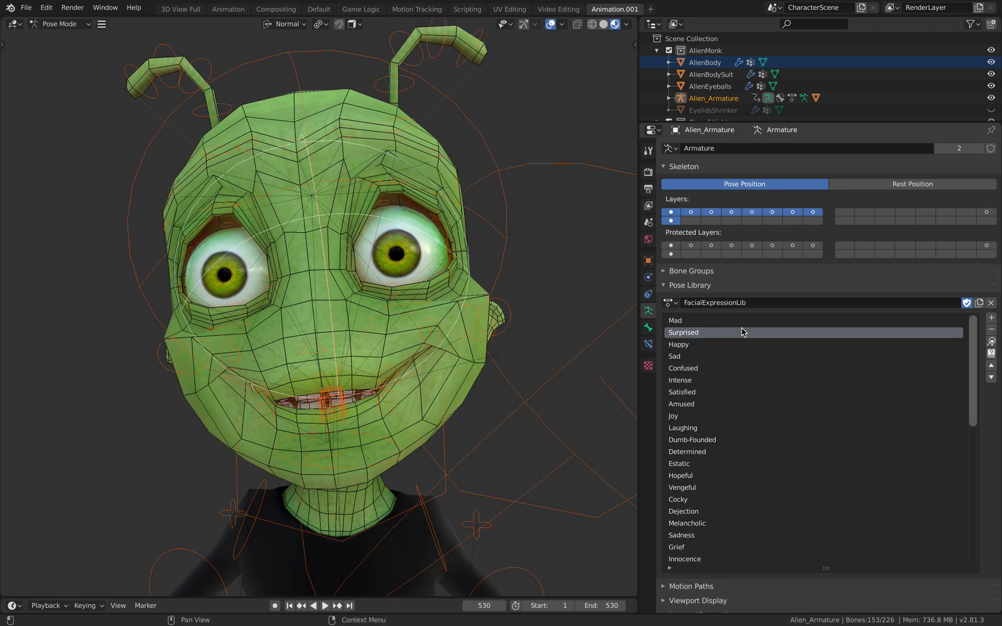
{"action": "left_click", "coordinate": [991, 342]}
Apply the Mad pose from the start of the library and inspect the face from another angle.
{"action": "left_click", "coordinate": [816, 320]}
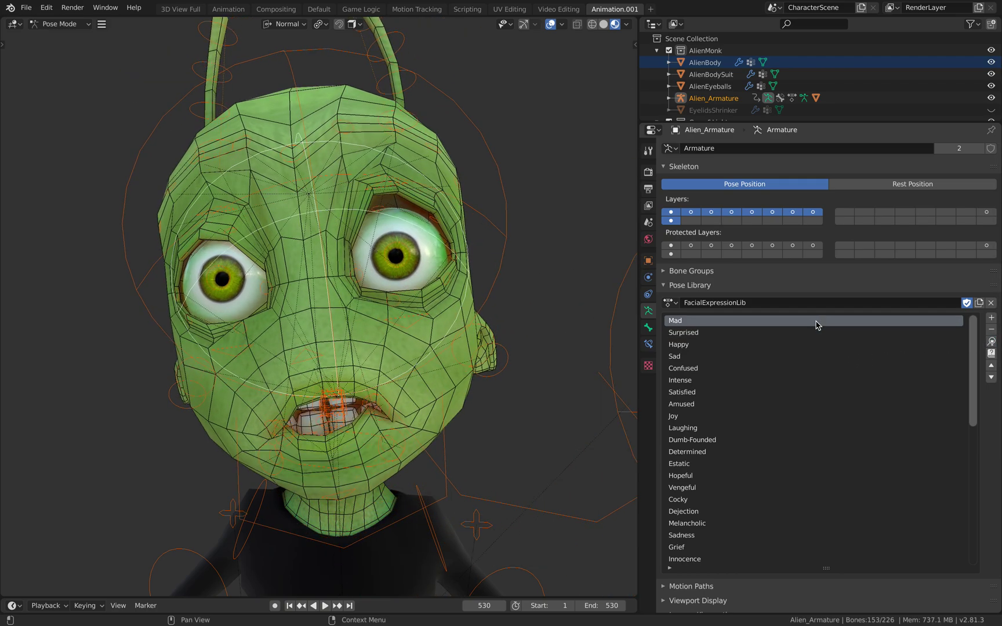
{"action": "left_click", "coordinate": [991, 342]}
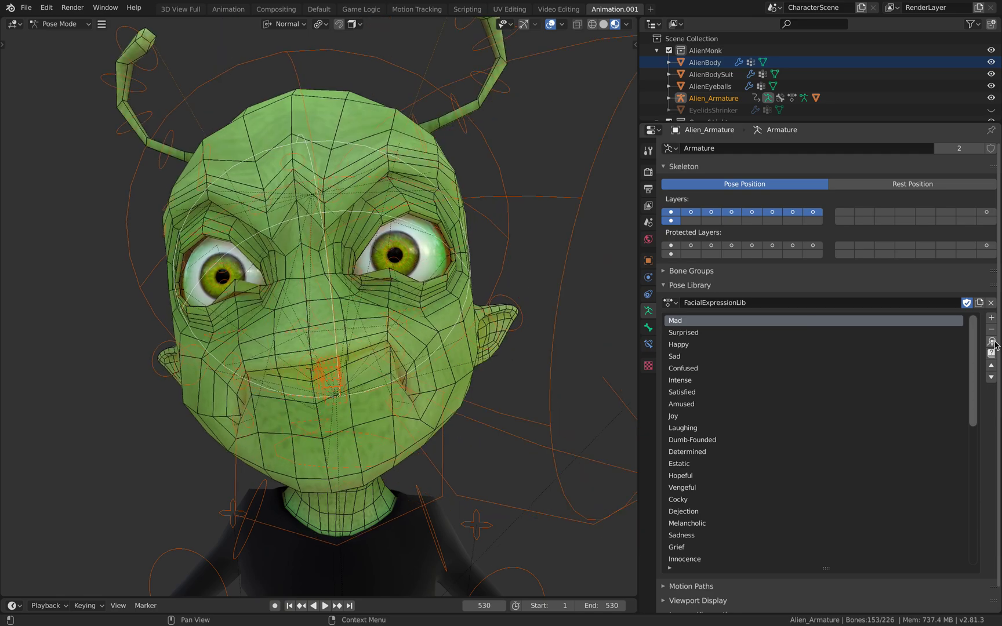
{"action": "middle_click_drag", "start_coordinate": [502, 387], "coordinate": [632, 429]}
Apply the Dumb-Founded pose to the selected bones and inspect the face from several angles.
{"action": "left_click", "coordinate": [745, 441]}
{"action": "middle_click_drag", "start_coordinate": [530, 416], "coordinate": [463, 415]}
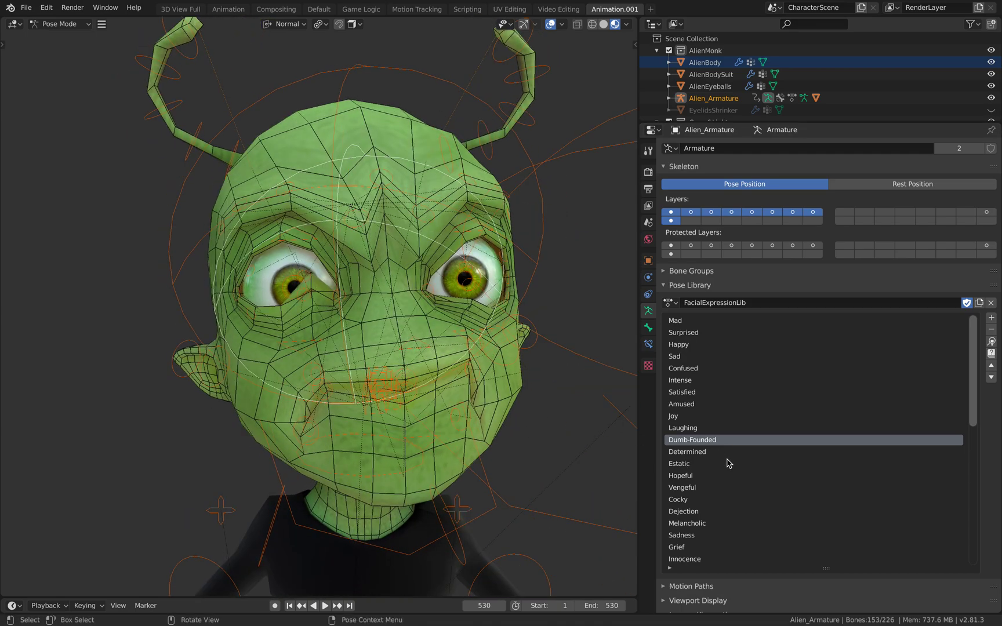
{"action": "scroll", "coordinate": [747, 490], "scroll_direction": "down", "scroll_amount": 1}
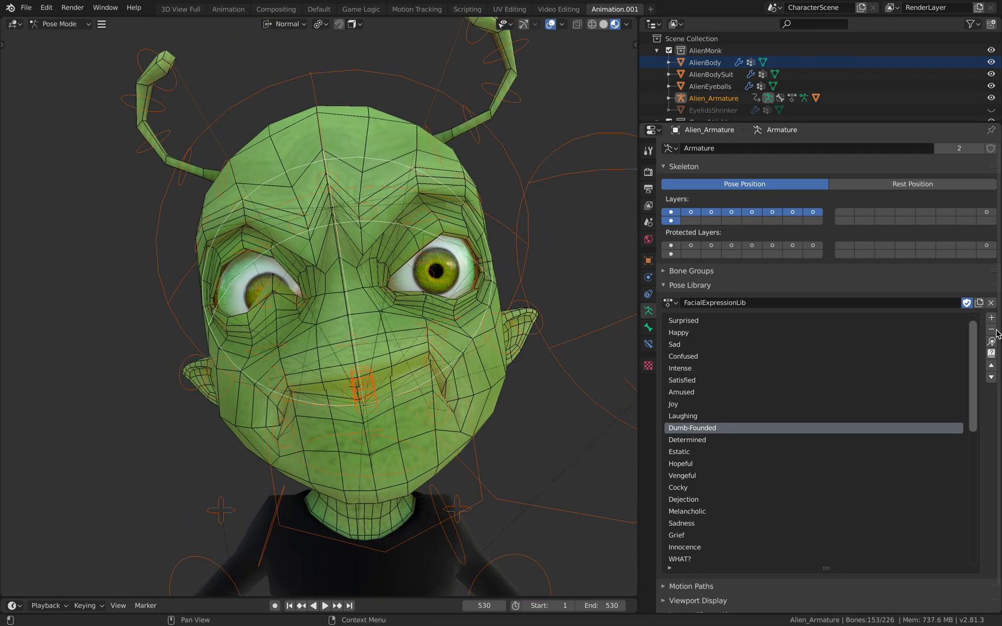
{"action": "left_click", "coordinate": [992, 342]}
{"action": "middle_click_drag", "start_coordinate": [530, 382], "coordinate": [545, 385]}
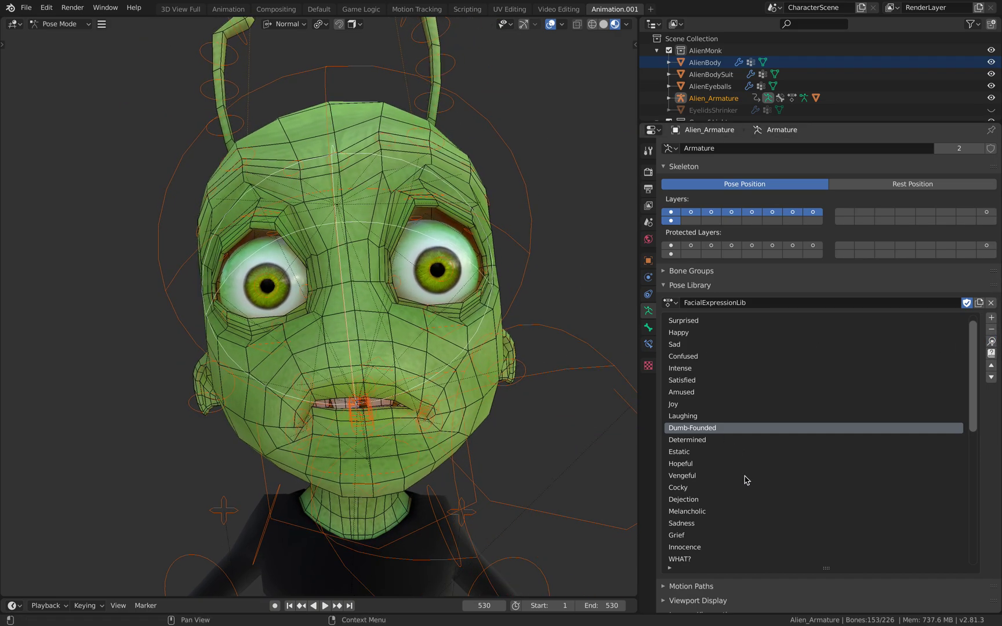
Apply the Dejection pose and then the WHAT? pose from further down the library.
{"action": "scroll", "coordinate": [746, 480], "scroll_direction": "down", "scroll_amount": 3, "text": "ctrl"}
{"action": "scroll", "coordinate": [867, 439], "scroll_direction": "down", "scroll_amount": 3, "text": "ctrl"}
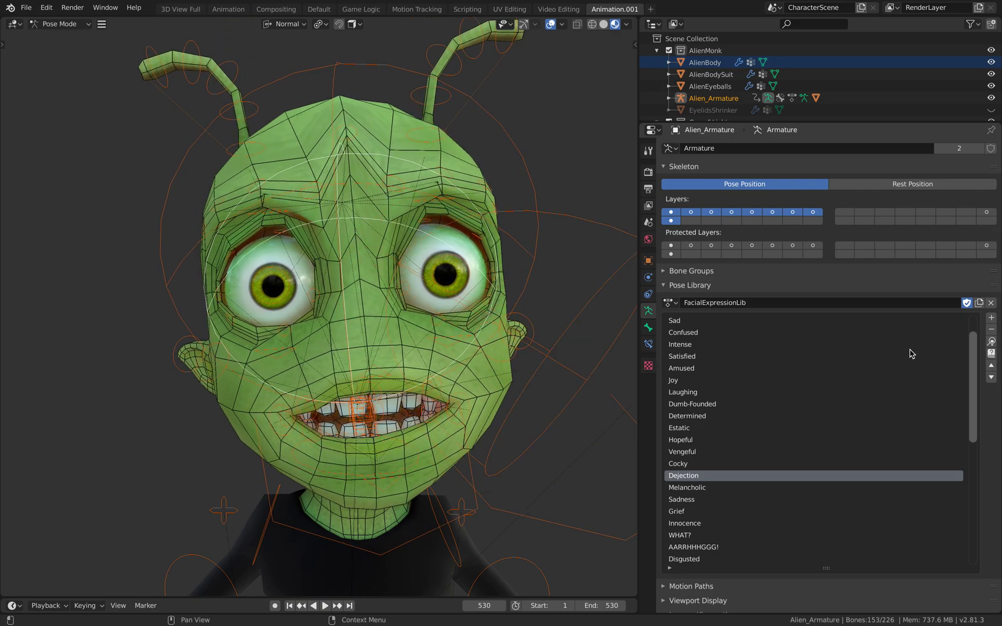
{"action": "scroll", "coordinate": [787, 519], "scroll_direction": "down", "scroll_amount": 2}
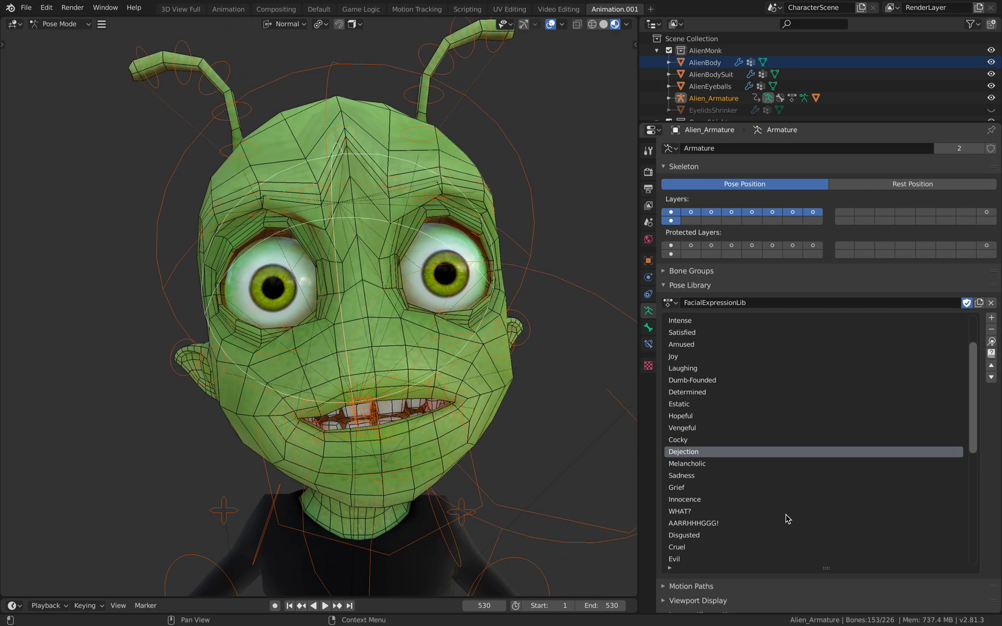
{"action": "scroll", "coordinate": [787, 519], "scroll_direction": "down", "scroll_amount": 5, "text": "ctrl"}
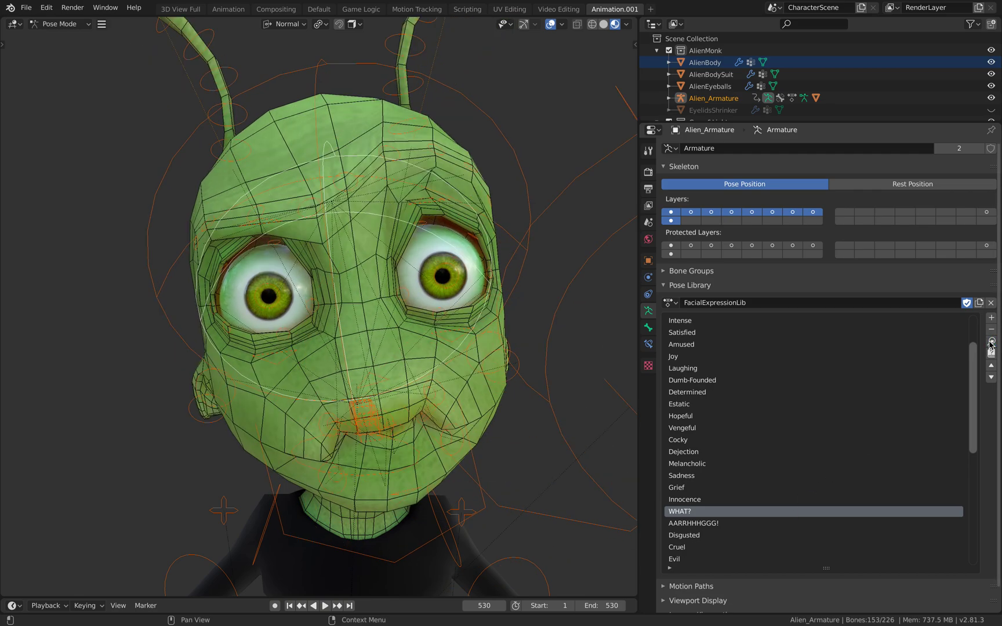
Apply the Cruel pose to the selected bones and look through the remaining poses in the library.
{"action": "scroll", "coordinate": [829, 435], "scroll_direction": "down", "scroll_amount": 2}
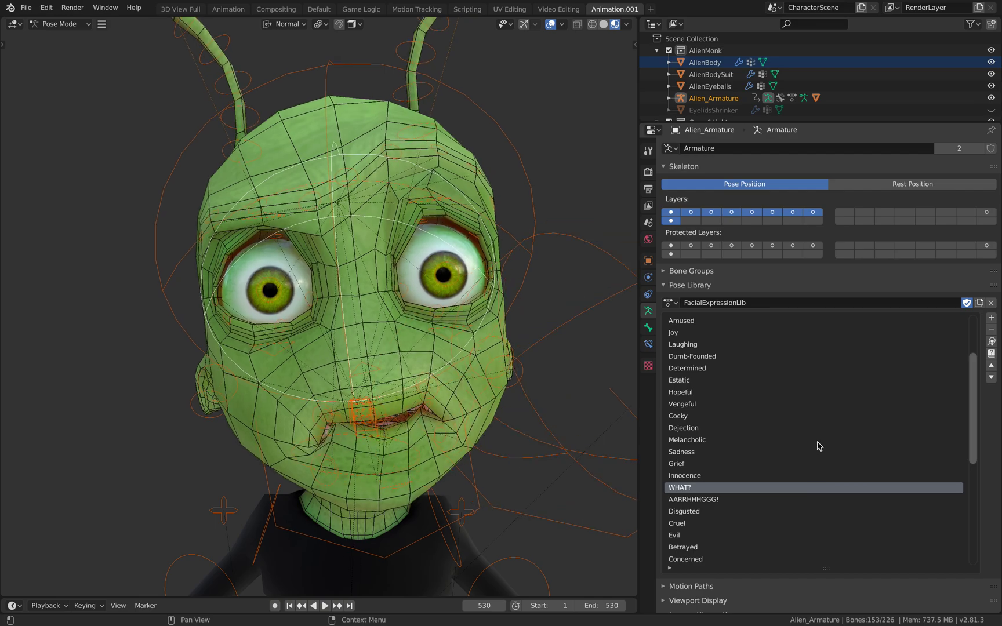
{"action": "scroll", "coordinate": [794, 496], "scroll_direction": "down", "scroll_amount": 2}
{"action": "left_click", "coordinate": [794, 500]}
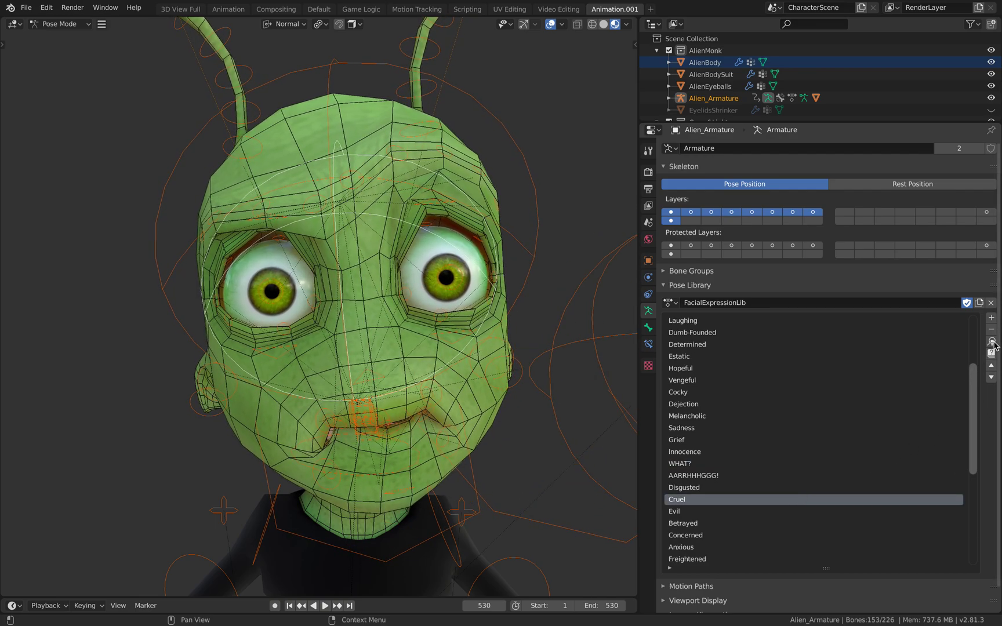
{"action": "scroll", "coordinate": [801, 463], "scroll_direction": "down", "scroll_amount": 3}
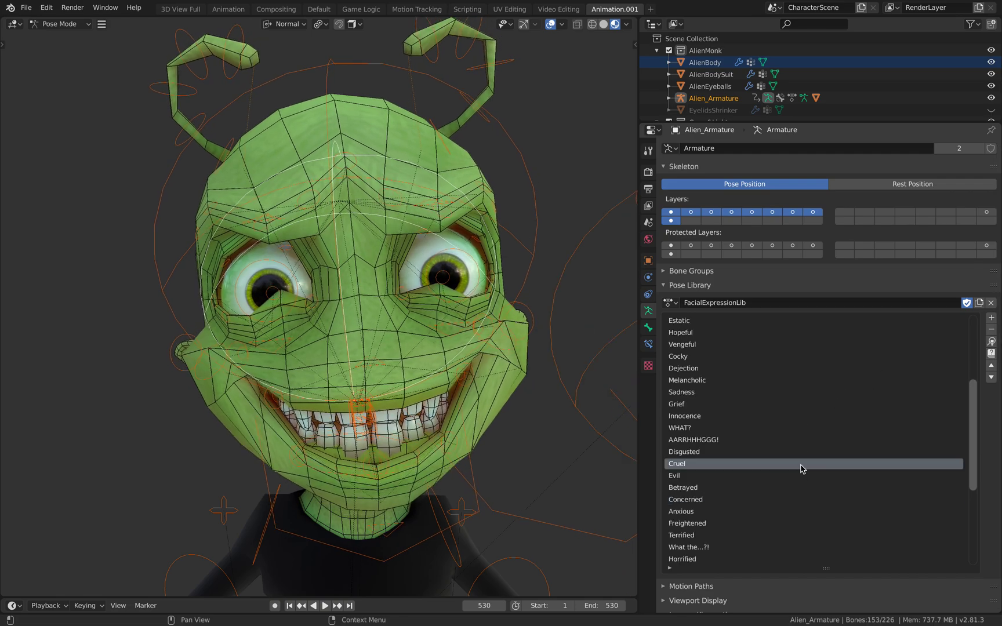
Apply the Anxious pose and then the What the...?! pose from further down the library.
{"action": "scroll", "coordinate": [799, 509], "scroll_direction": "down", "scroll_amount": 2}
{"action": "left_click", "coordinate": [812, 490]}
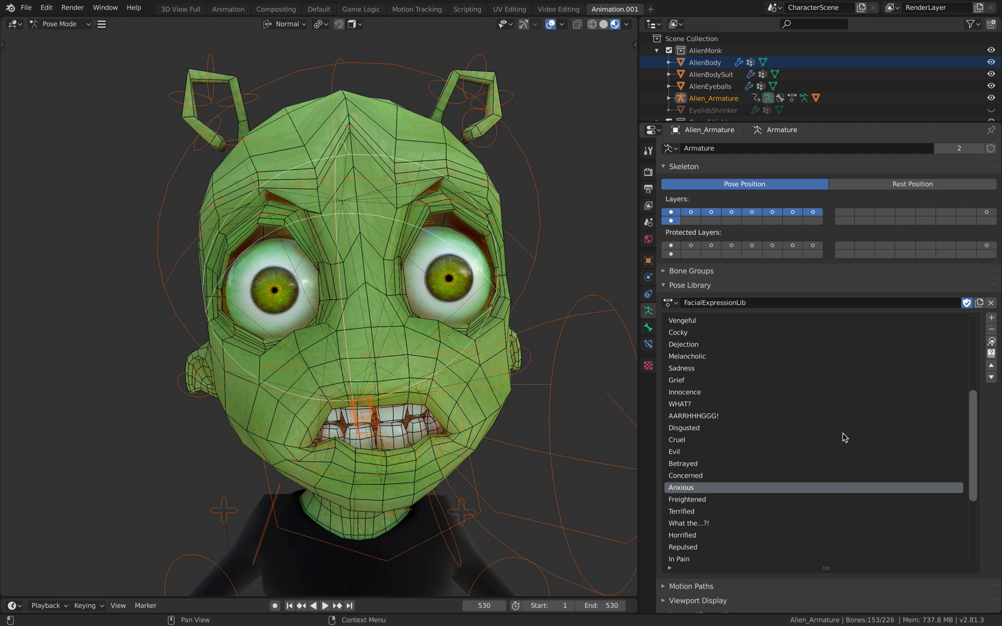
{"action": "scroll", "coordinate": [789, 486], "scroll_direction": "down", "scroll_amount": 3}
{"action": "left_click", "coordinate": [792, 489]}
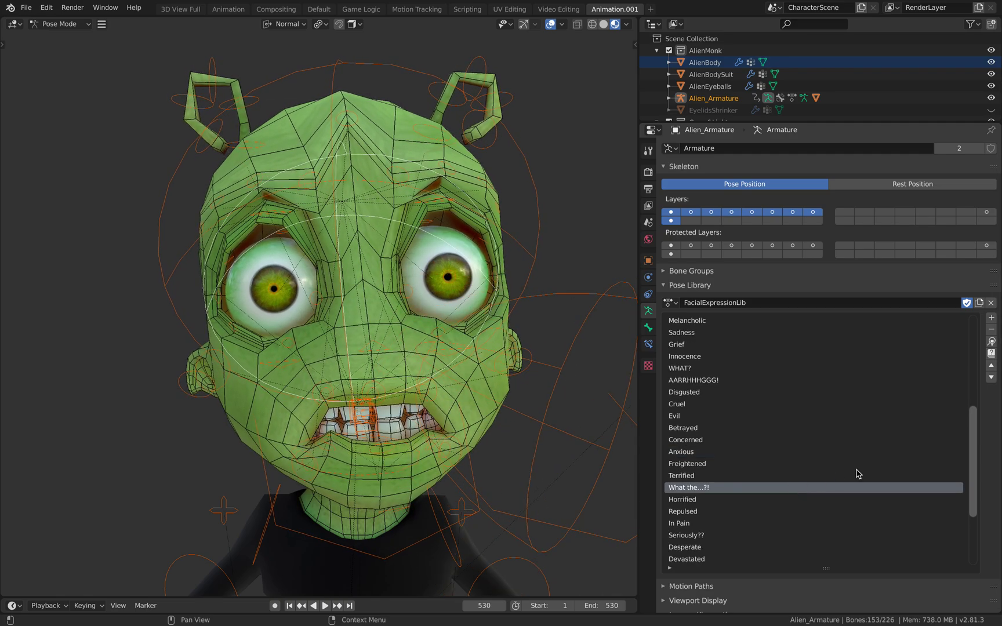
{"action": "left_click", "coordinate": [991, 341]}
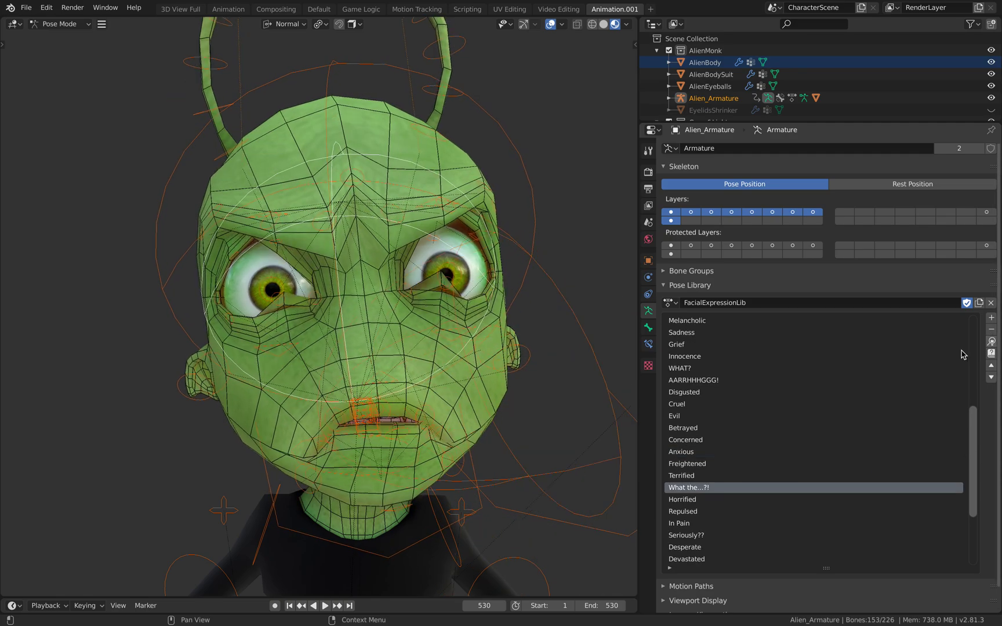
Apply the Seriously?? pose from the facial expression library to the selected bones.
{"action": "scroll", "coordinate": [713, 521], "scroll_direction": "down", "scroll_amount": 2}
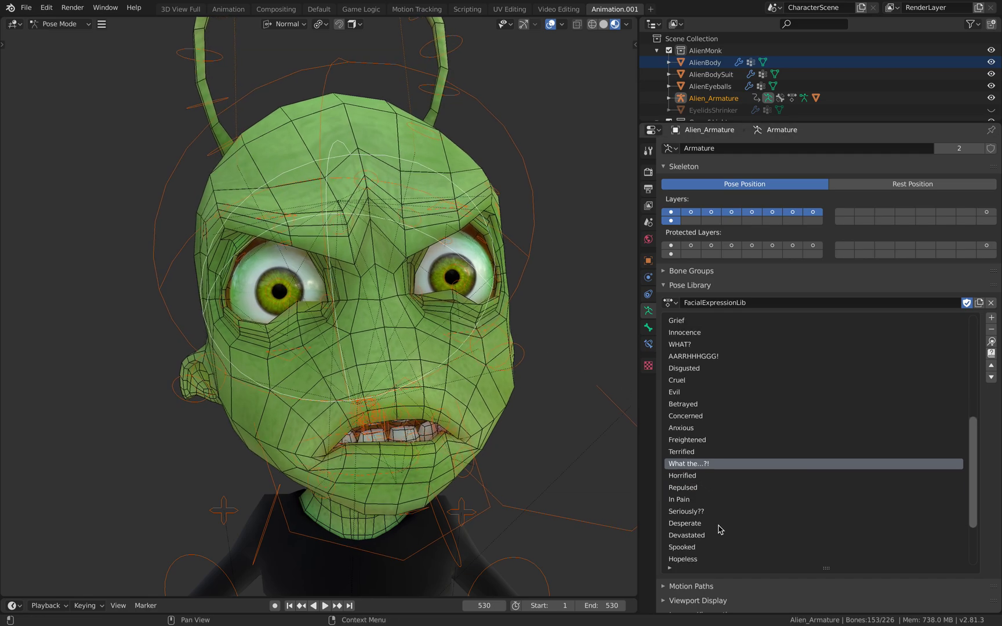
{"action": "left_click", "coordinate": [721, 532]}
{"action": "left_click", "coordinate": [721, 513]}
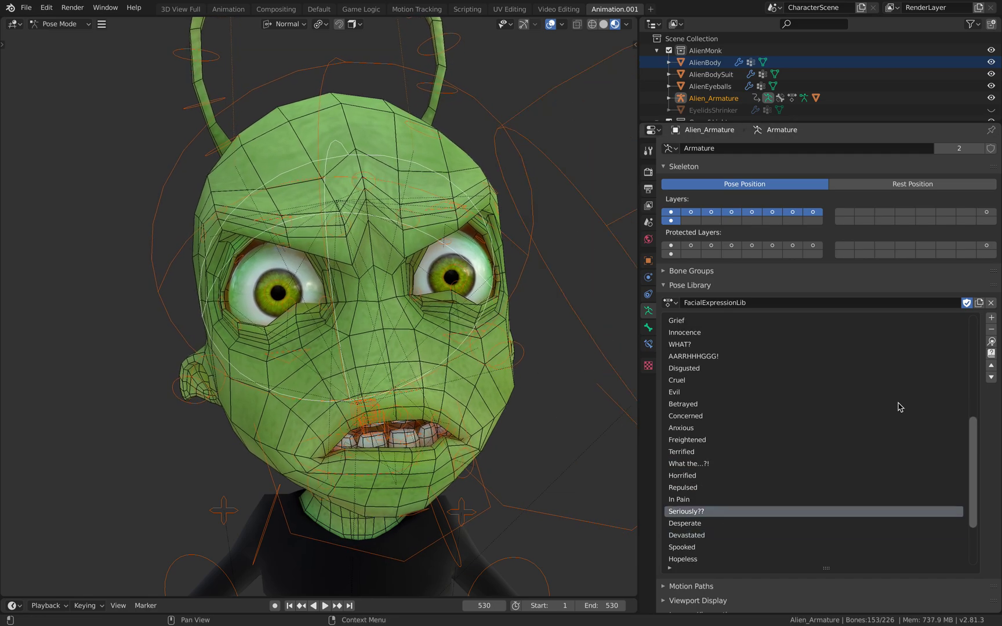
{"action": "left_click", "coordinate": [991, 341]}
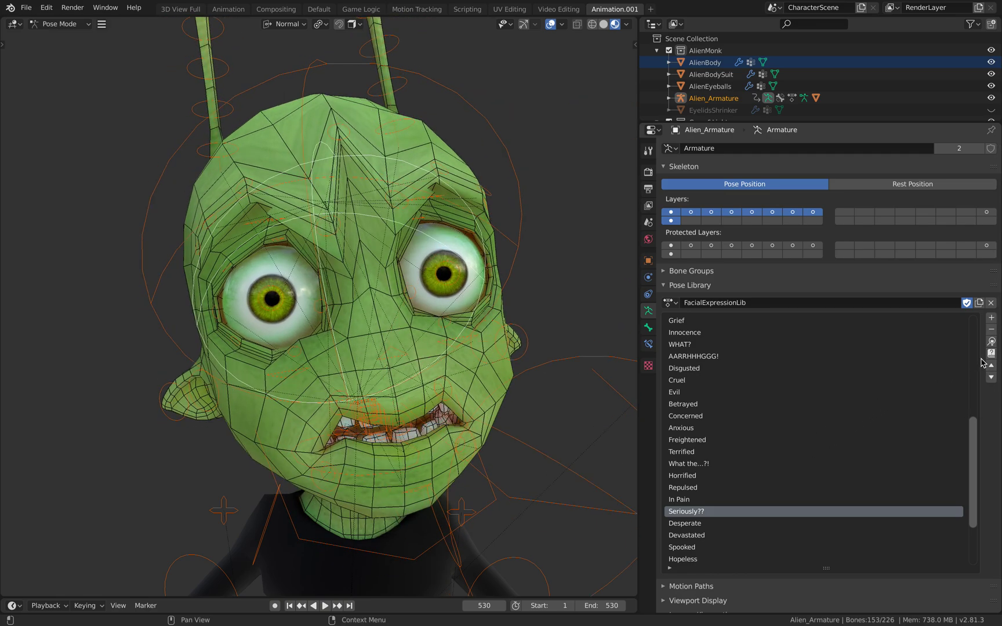
Apply the Disgusted pose and then the AARRHHHGGG! pose to the selected bones.
{"action": "left_click", "coordinate": [850, 369]}
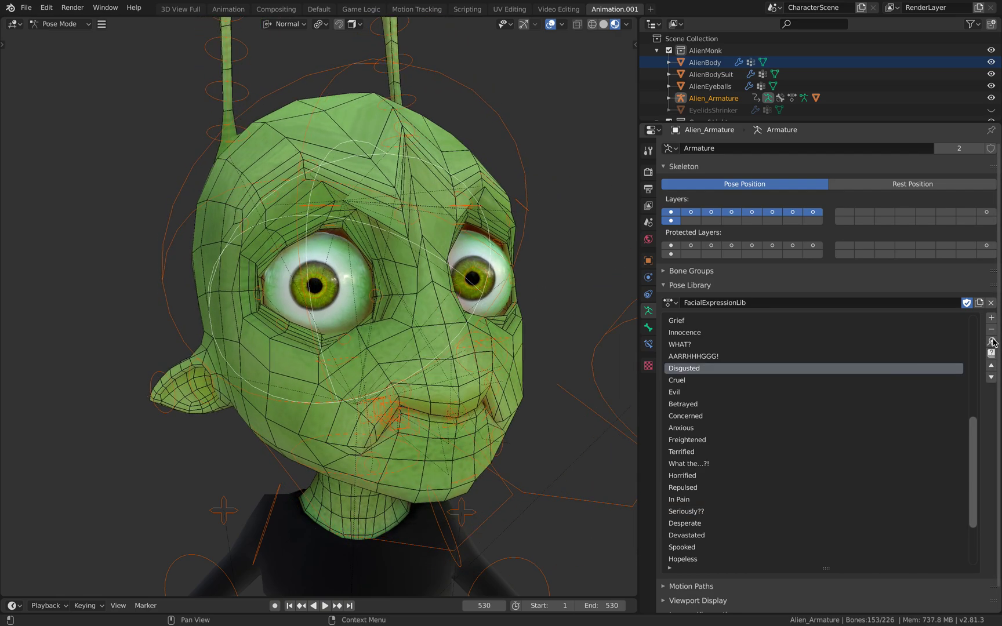
{"action": "left_click", "coordinate": [991, 341]}
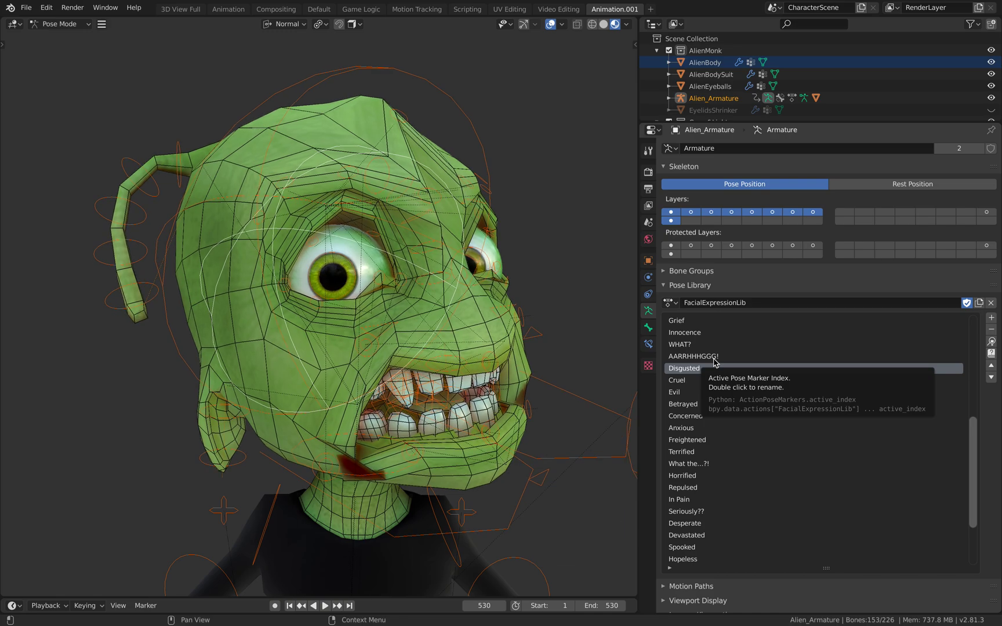
{"action": "left_click", "coordinate": [714, 358]}
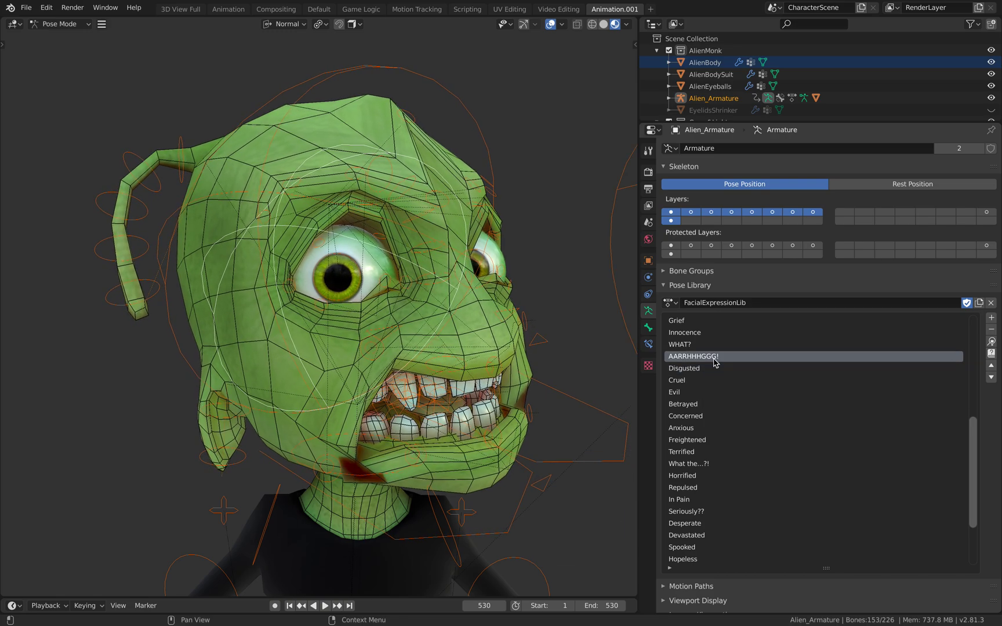
{"action": "left_click", "coordinate": [992, 343]}
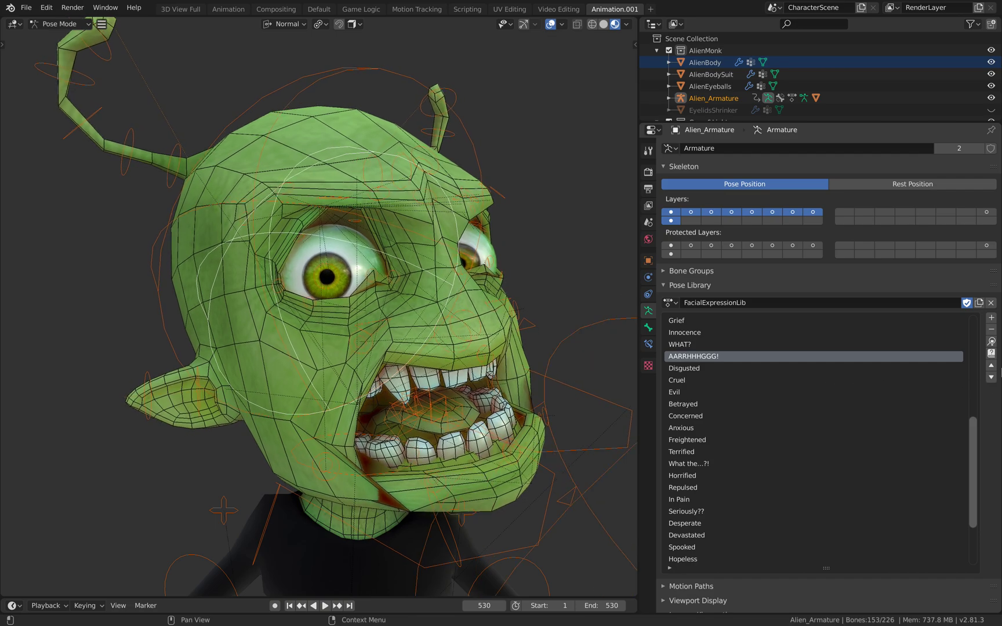
Apply the WHAT? pose to the selected bones and select the Dejection pose further up the library.
{"action": "left_click", "coordinate": [885, 344]}
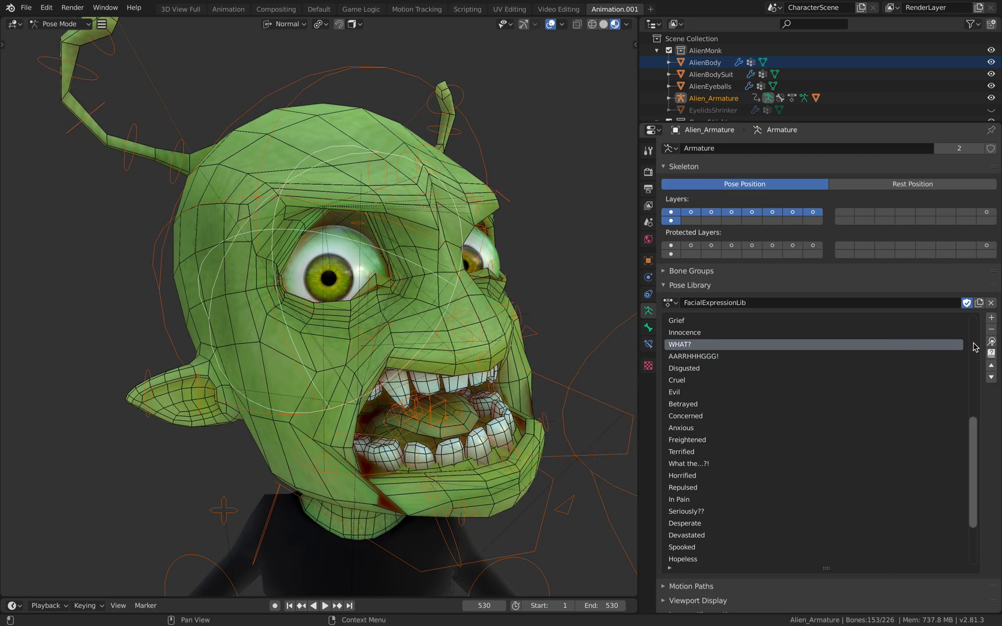
{"action": "left_click", "coordinate": [992, 343]}
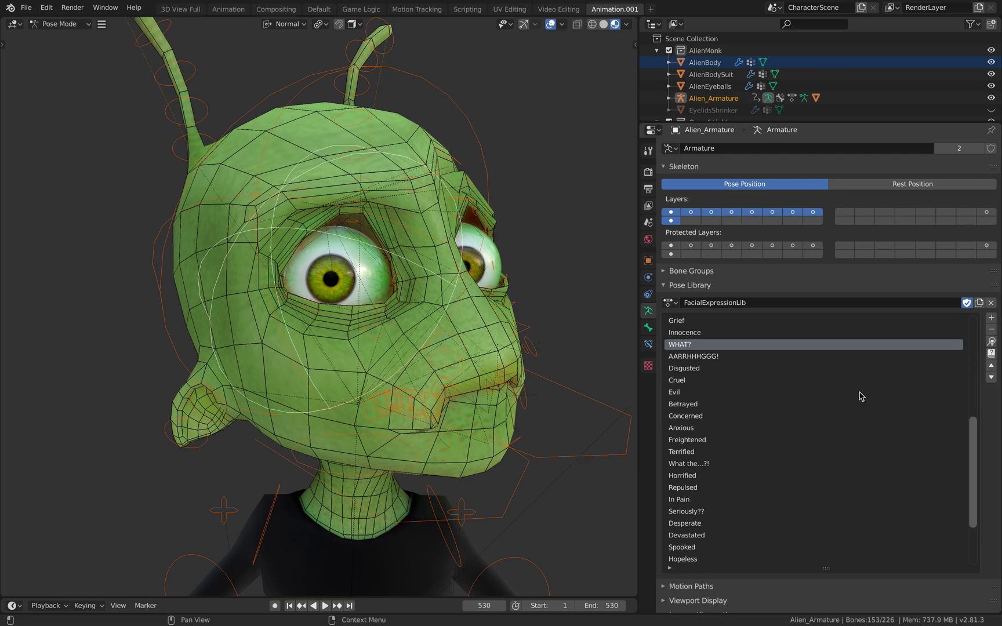
{"action": "scroll", "coordinate": [838, 380], "scroll_direction": "up", "scroll_amount": 6}
{"action": "left_click", "coordinate": [832, 356]}
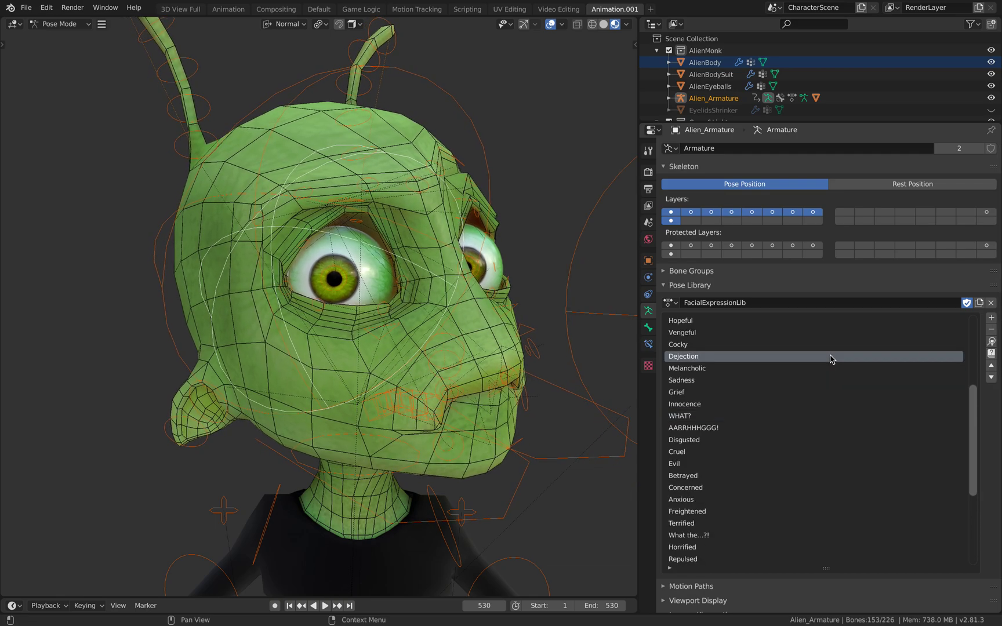
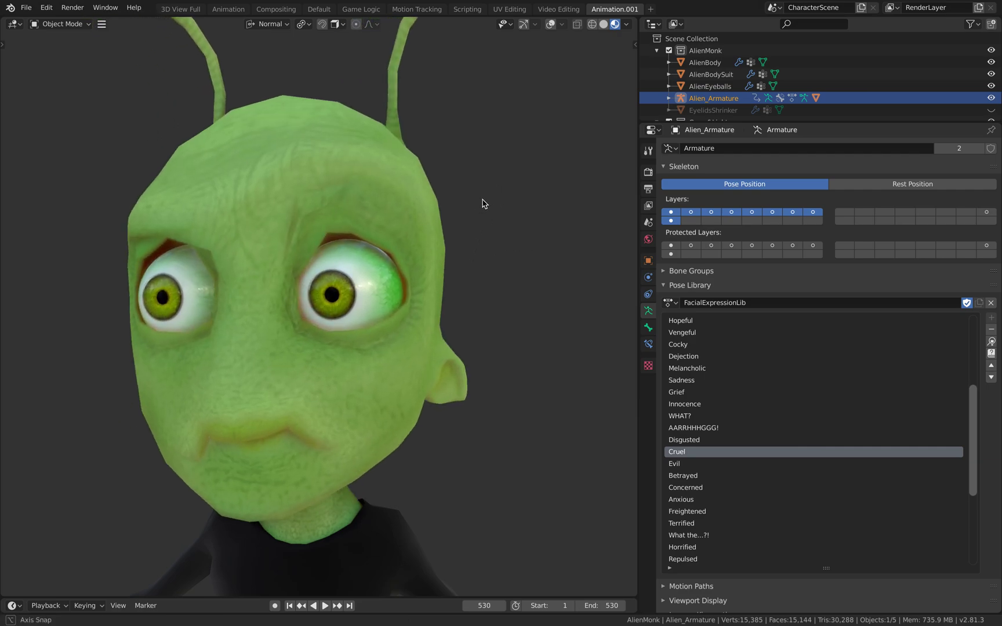
Open AlienMonk2.8_testOSC_009.blend from the PAID_AlienMonk folder without saving the current file.
{"action": "left_click", "coordinate": [26, 8]}
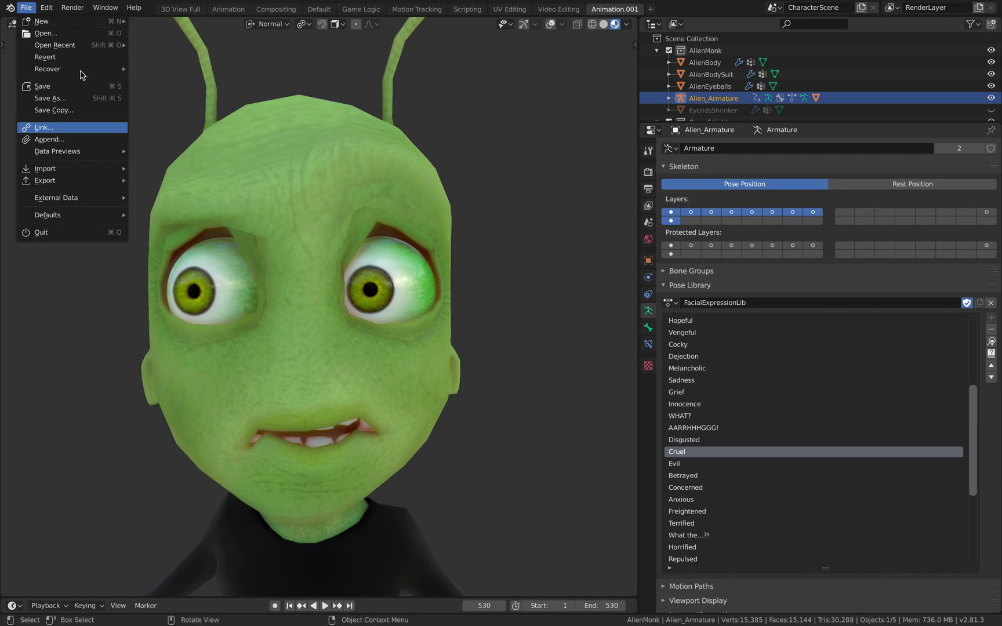
{"action": "left_click", "coordinate": [75, 35]}
{"action": "left_click", "coordinate": [408, 326]}
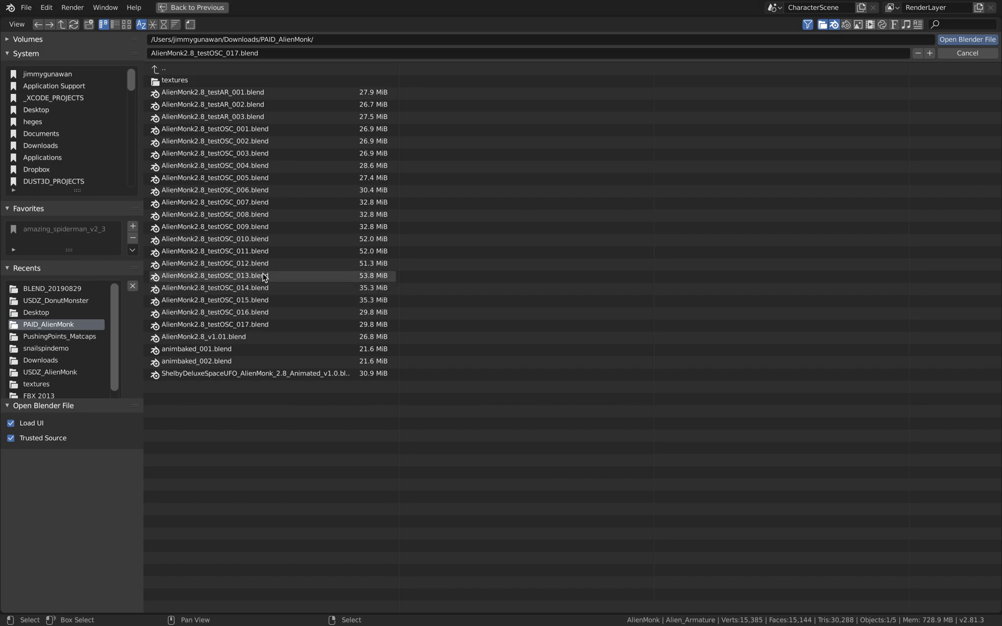
{"action": "left_click", "coordinate": [263, 231]}
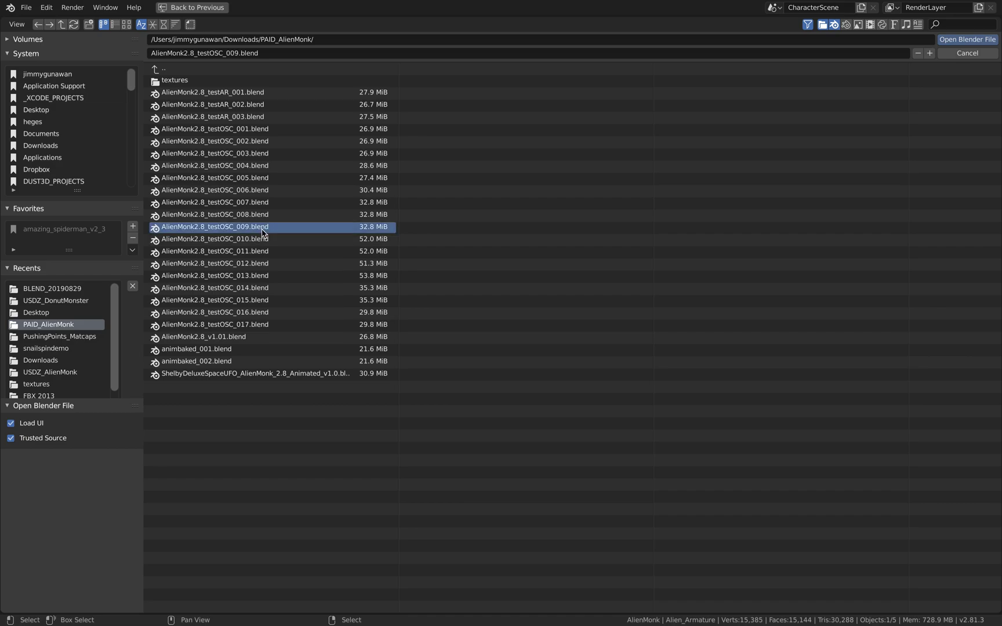
{"action": "left_click", "coordinate": [948, 42]}
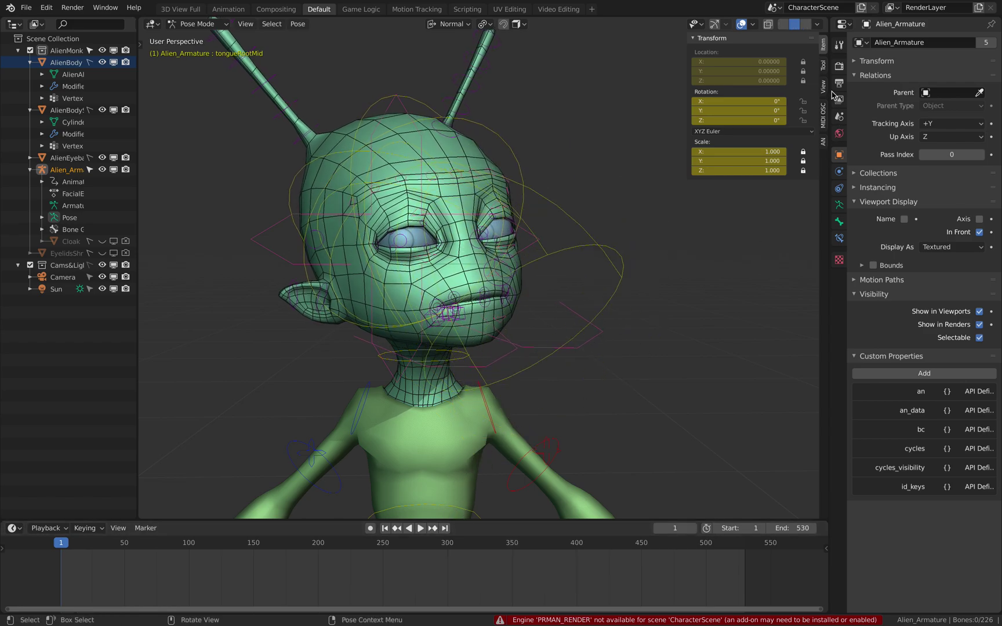
Show the MIDI OSC routes of the armature and play the timeline while scrubbing through the earlier facial poses.
{"action": "left_click", "coordinate": [824, 124]}
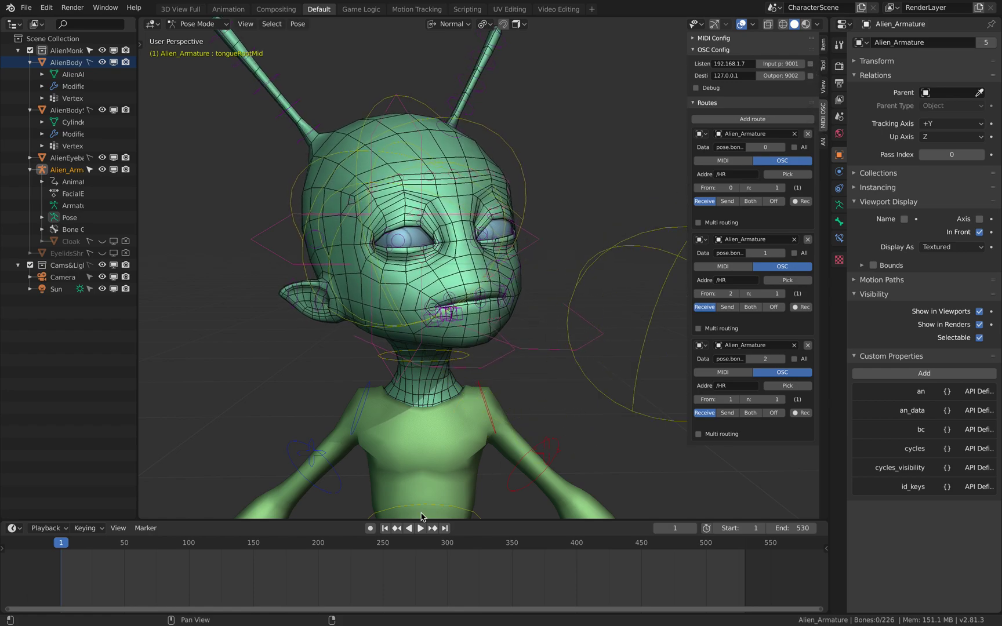
{"action": "left_click", "coordinate": [307, 543]}
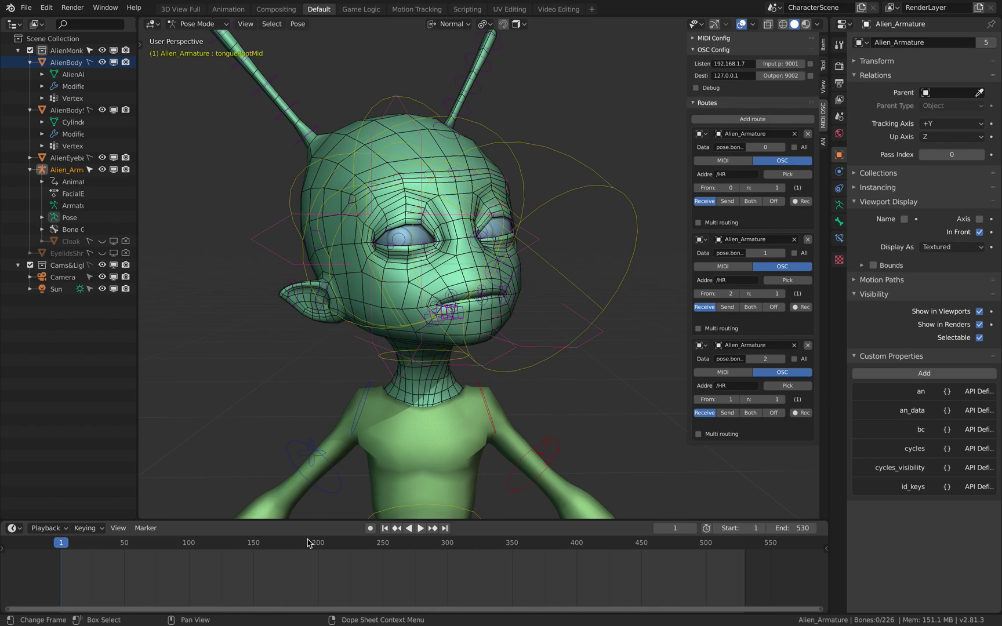
{"action": "key", "text": "space"}
{"action": "left_click_drag", "start_coordinate": [350, 544], "coordinate": [89, 547]}
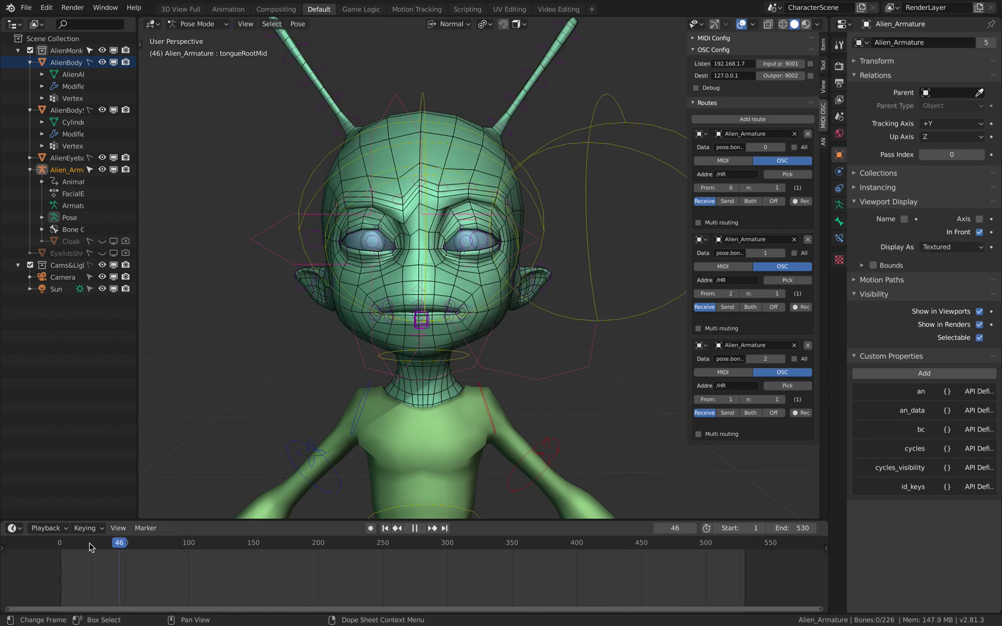
{"action": "left_click_drag", "start_coordinate": [209, 549], "coordinate": [125, 540]}
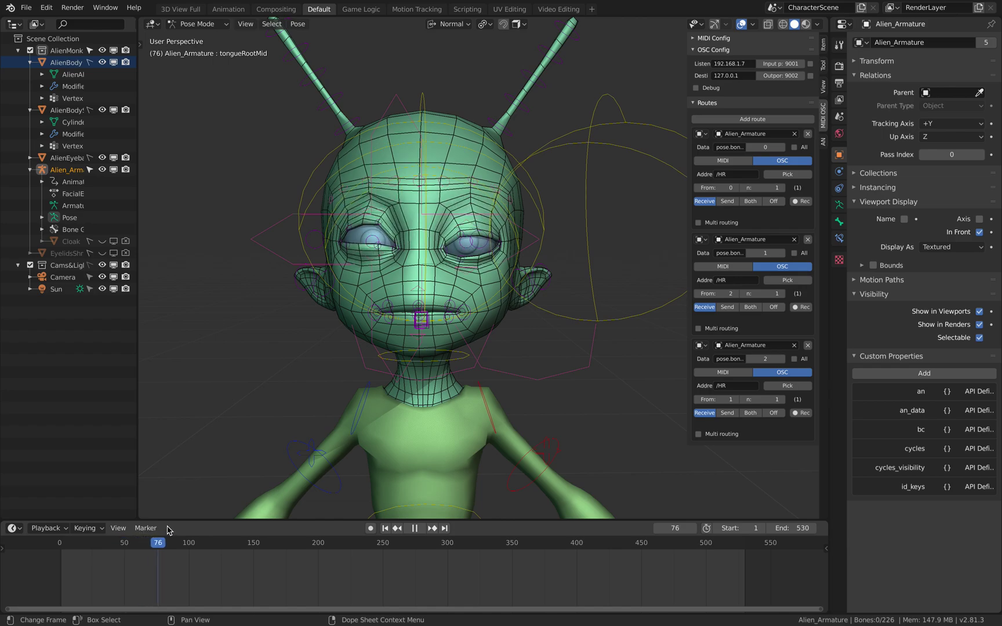
{"action": "left_click_drag", "start_coordinate": [226, 520], "coordinate": [147, 527]}
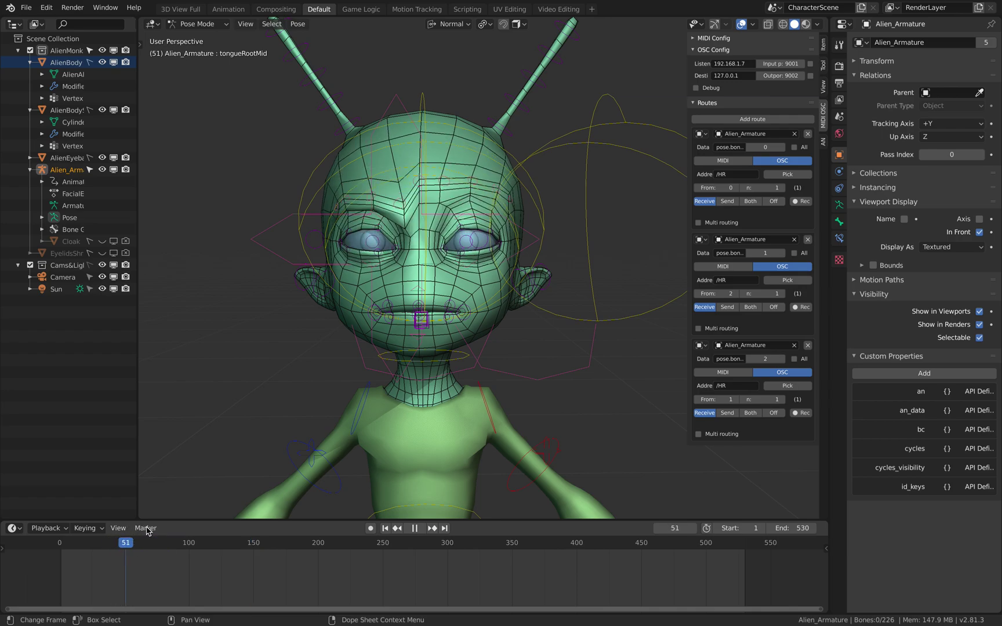
{"action": "left_click_drag", "start_coordinate": [213, 516], "coordinate": [303, 526]}
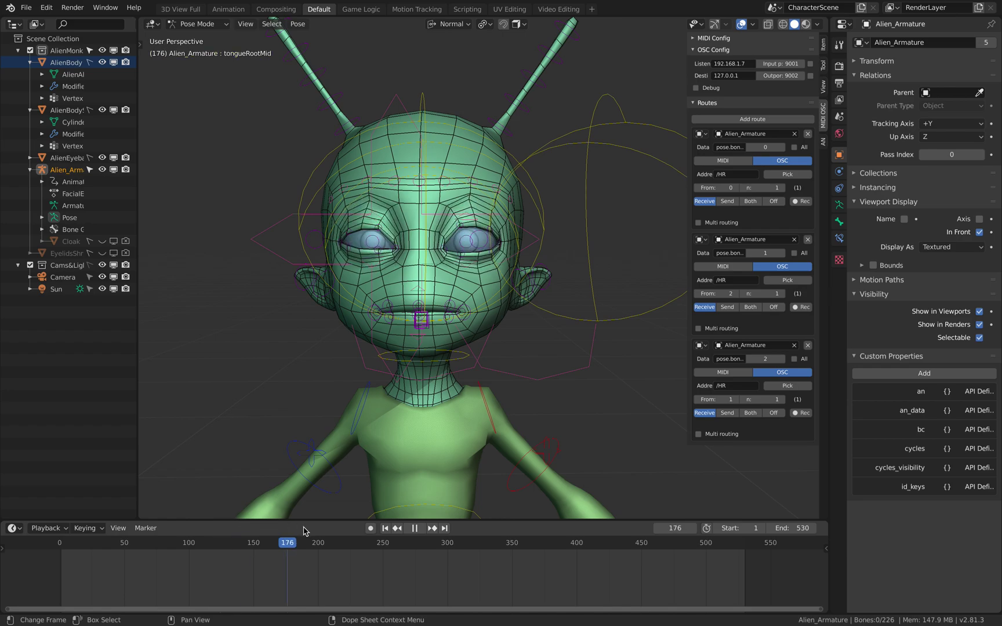
{"action": "left_click_drag", "start_coordinate": [391, 510], "coordinate": [355, 509]}
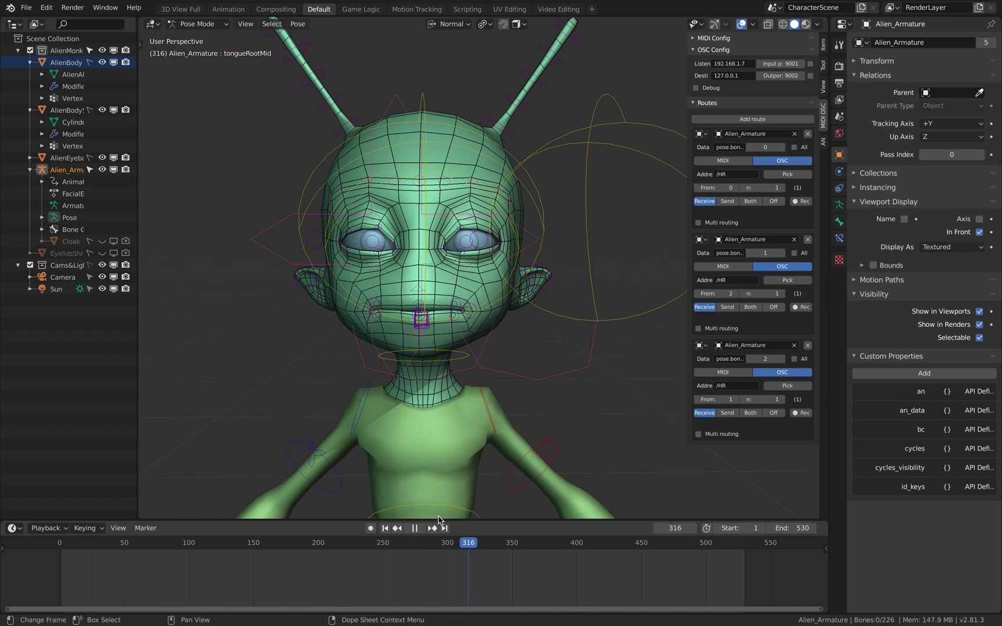
Scrub through the later facial poses up to the end of the timeline, around frame 530.
{"action": "left_click_drag", "start_coordinate": [436, 516], "coordinate": [538, 535]}
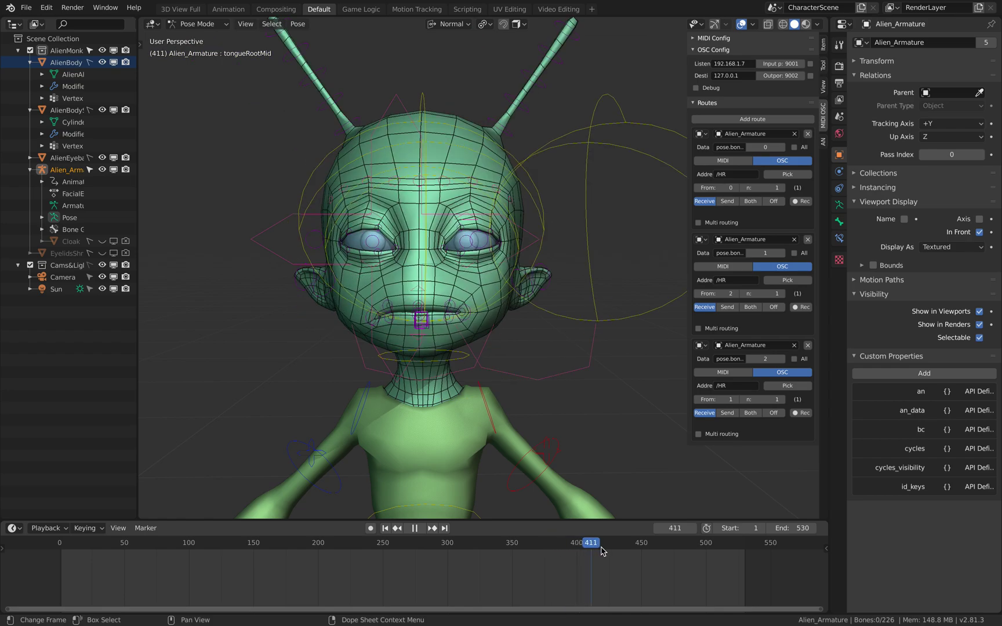
{"action": "left_click_drag", "start_coordinate": [636, 547], "coordinate": [652, 542]}
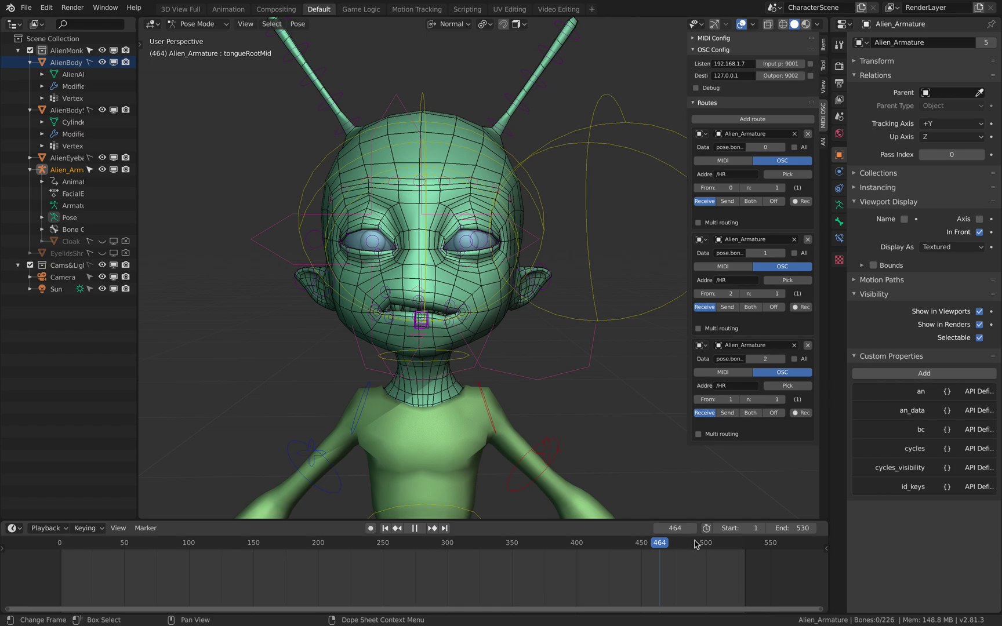
{"action": "left_click_drag", "start_coordinate": [634, 544], "coordinate": [585, 543]}
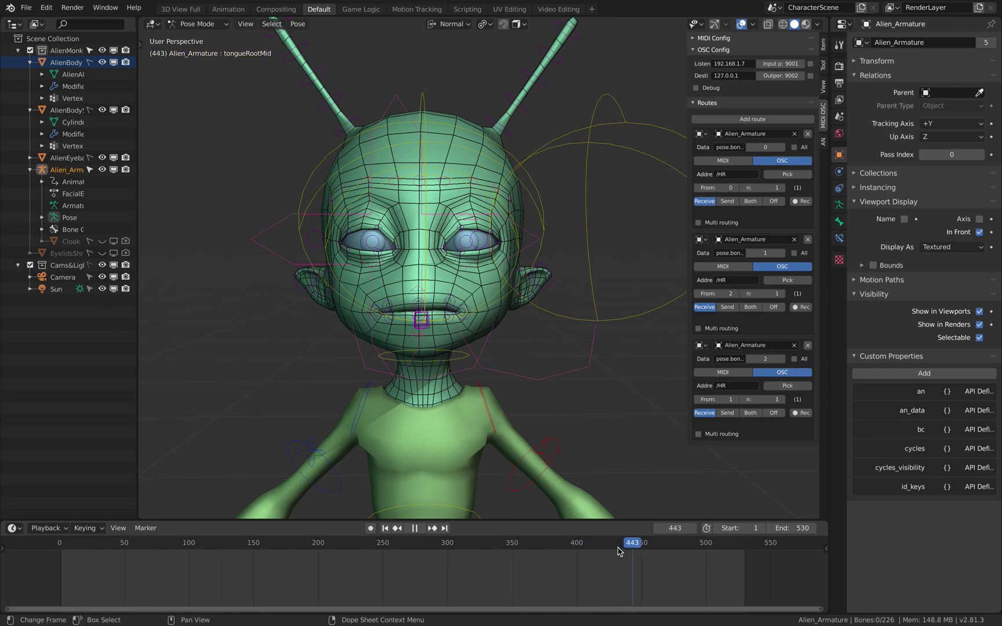
{"action": "left_click", "coordinate": [560, 544]}
{"action": "left_click", "coordinate": [588, 542]}
{"action": "left_click_drag", "start_coordinate": [625, 539], "coordinate": [709, 540]}
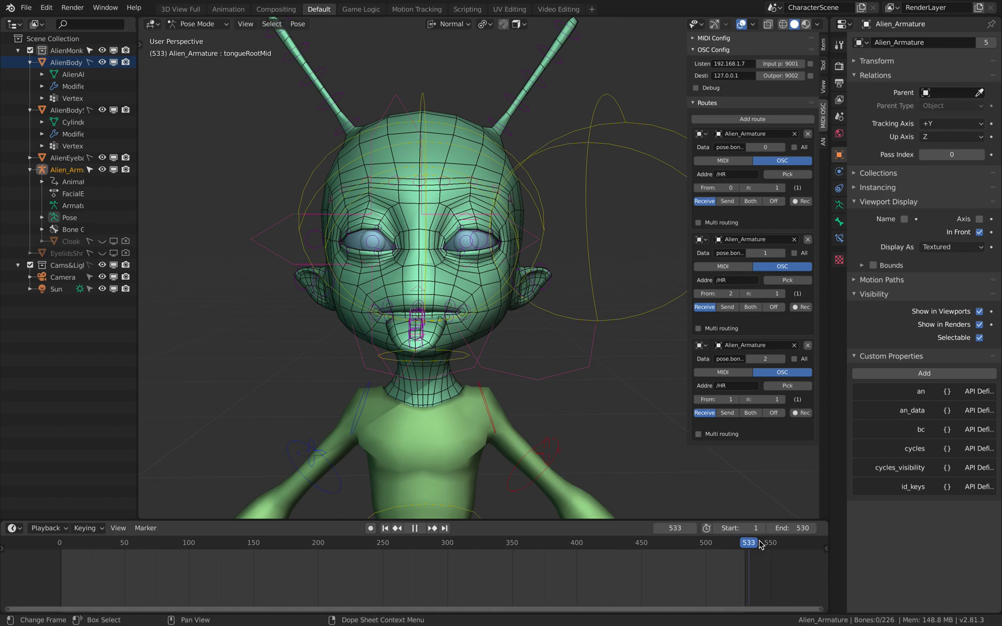
{"action": "left_click_drag", "start_coordinate": [740, 542], "coordinate": [728, 543]}
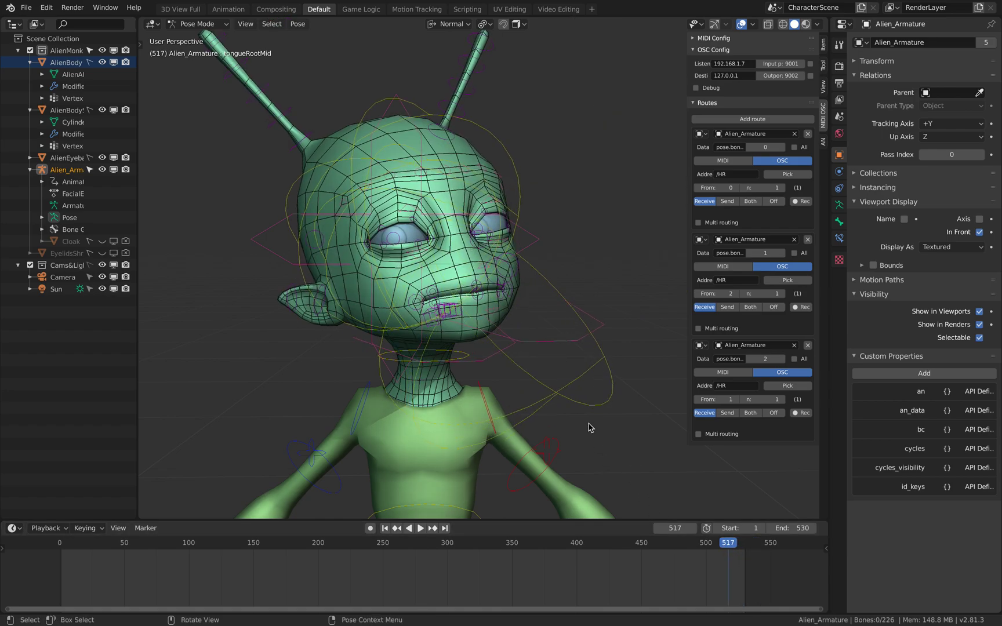
With playback stopped, view the face at frames 396, 325 and 436 while the head follows the live capture.
{"action": "left_click", "coordinate": [571, 543]}
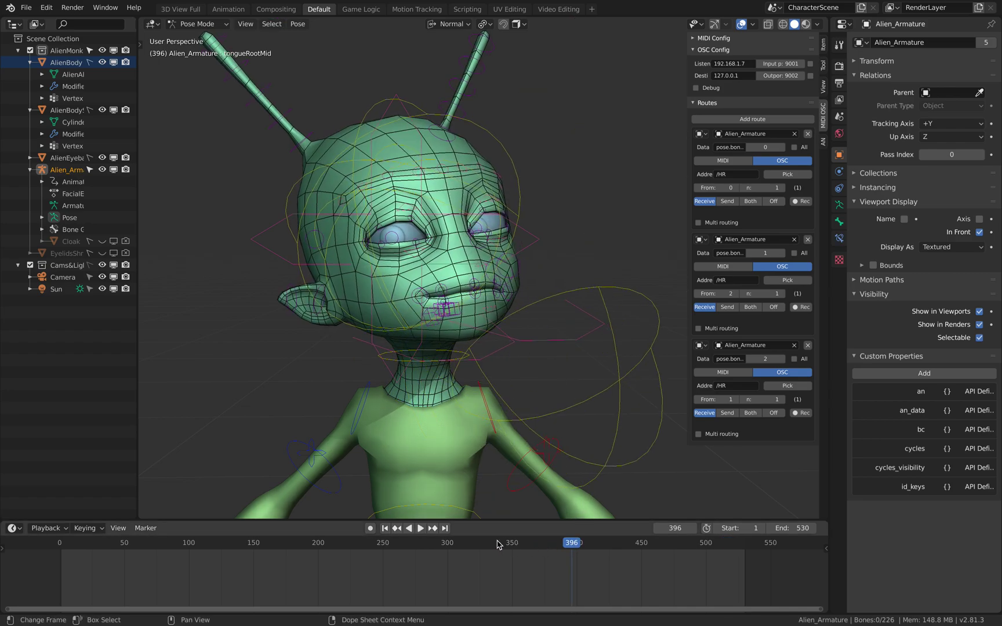
{"action": "left_click", "coordinate": [481, 548]}
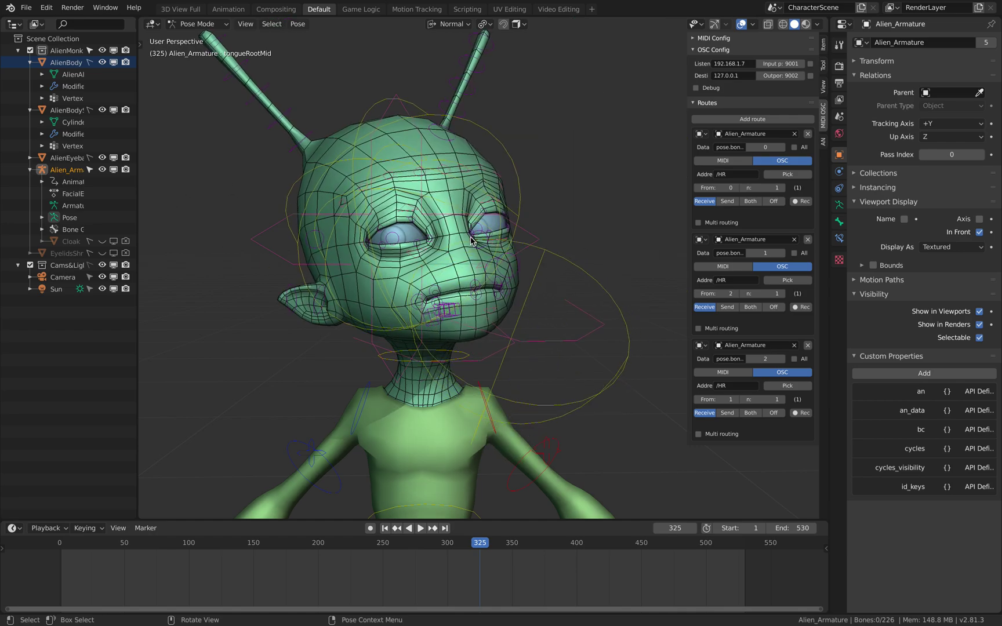
{"action": "left_click", "coordinate": [625, 545]}
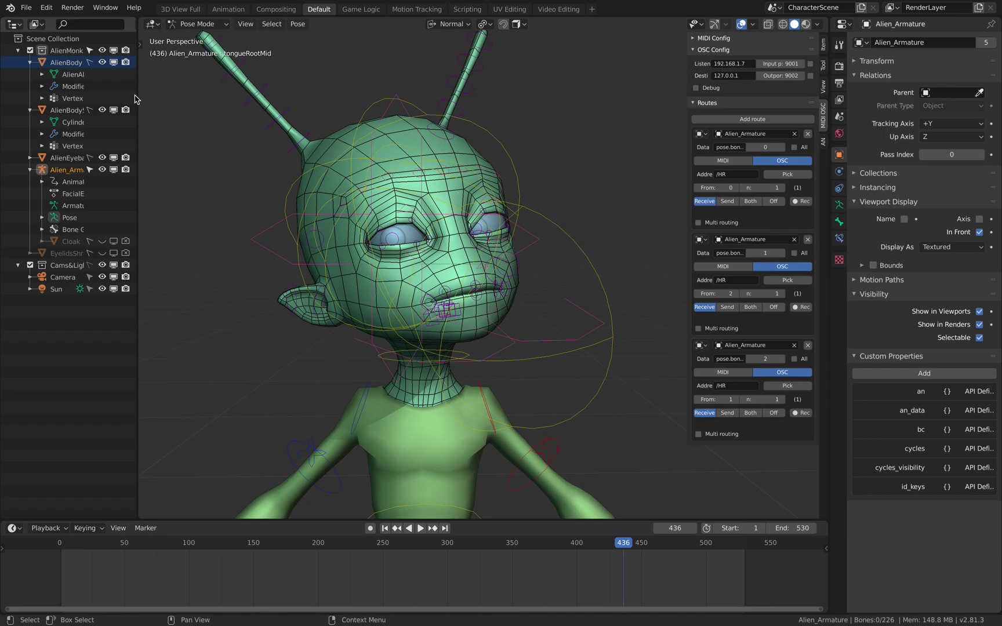
Reopen the recent file AlienMonk2.8_testOSC_017.blend and discard the changes to the current file.
{"action": "left_click", "coordinate": [27, 8]}
{"action": "mouse_move", "coordinate": [58, 47]}
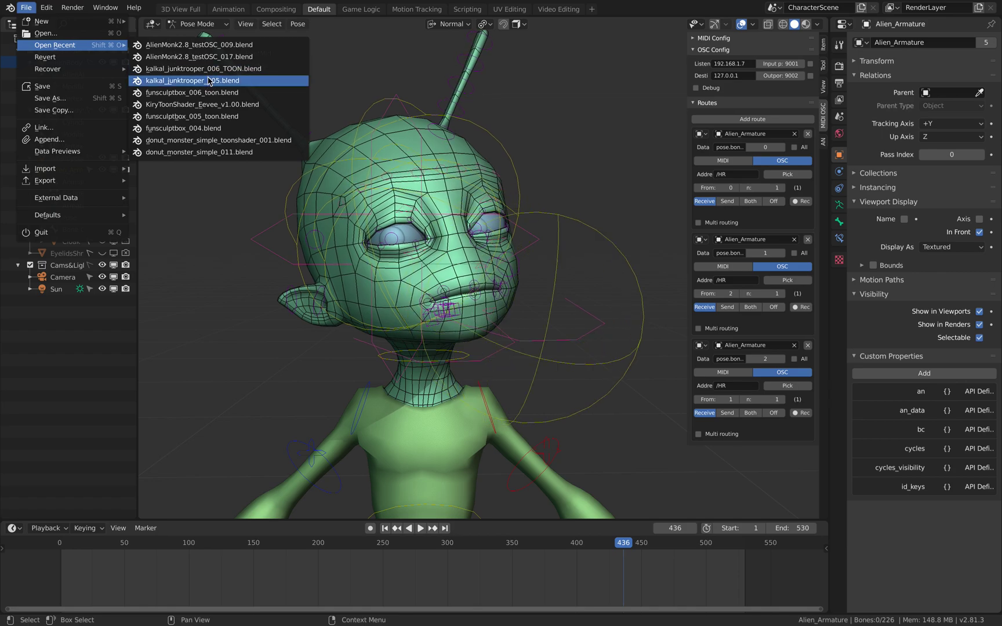
{"action": "left_click", "coordinate": [206, 57]}
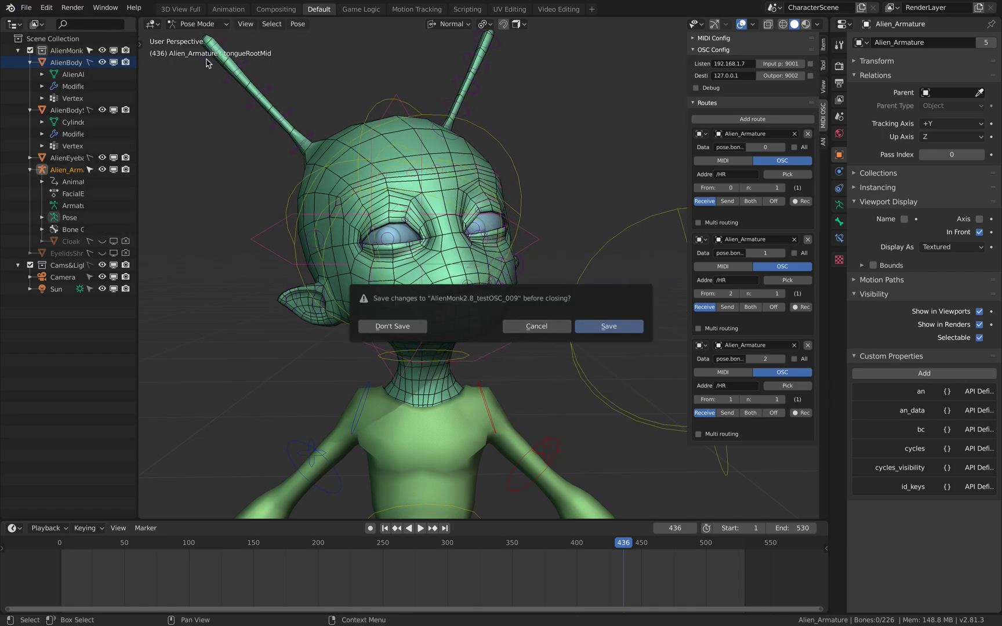
{"action": "left_click", "coordinate": [394, 326]}
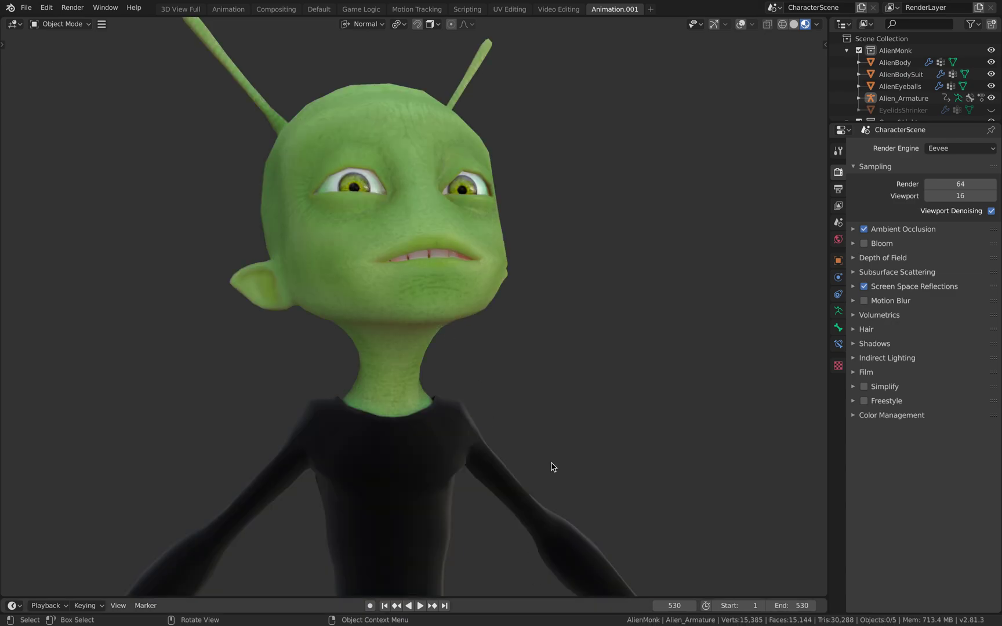
Display the character in wireframe with X-ray off and examine the topology around the eyes and mouth.
{"action": "middle_click_drag", "start_coordinate": [544, 475], "coordinate": [552, 429]}
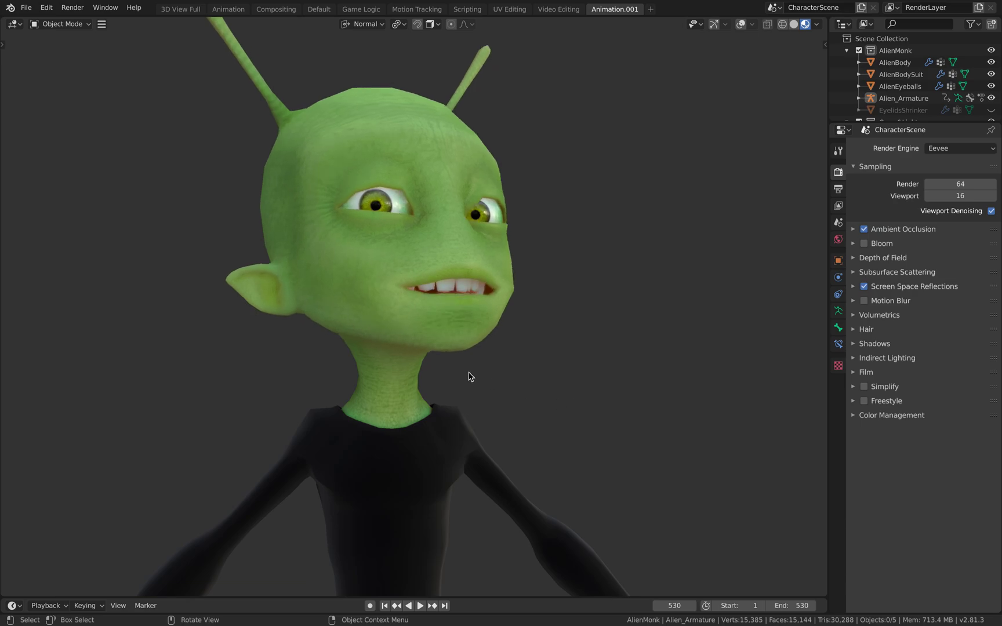
{"action": "middle_click_drag", "start_coordinate": [470, 396], "coordinate": [499, 392]}
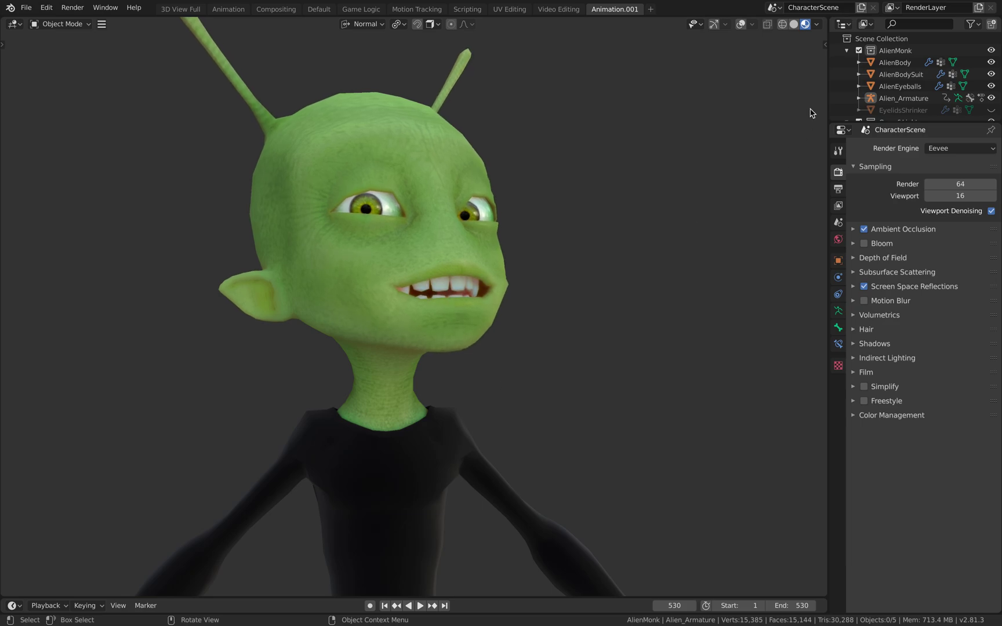
{"action": "left_click", "coordinate": [786, 25]}
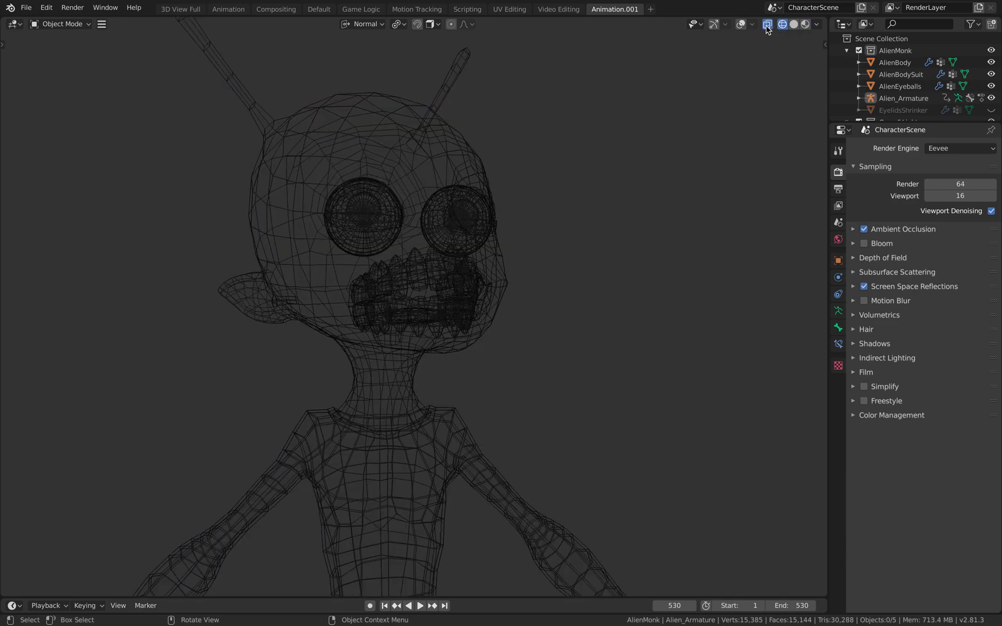
{"action": "left_click", "coordinate": [766, 25]}
{"action": "middle_click_drag", "start_coordinate": [550, 216], "coordinate": [573, 219]}
{"action": "scroll", "coordinate": [525, 237], "scroll_direction": "up", "scroll_amount": 2}
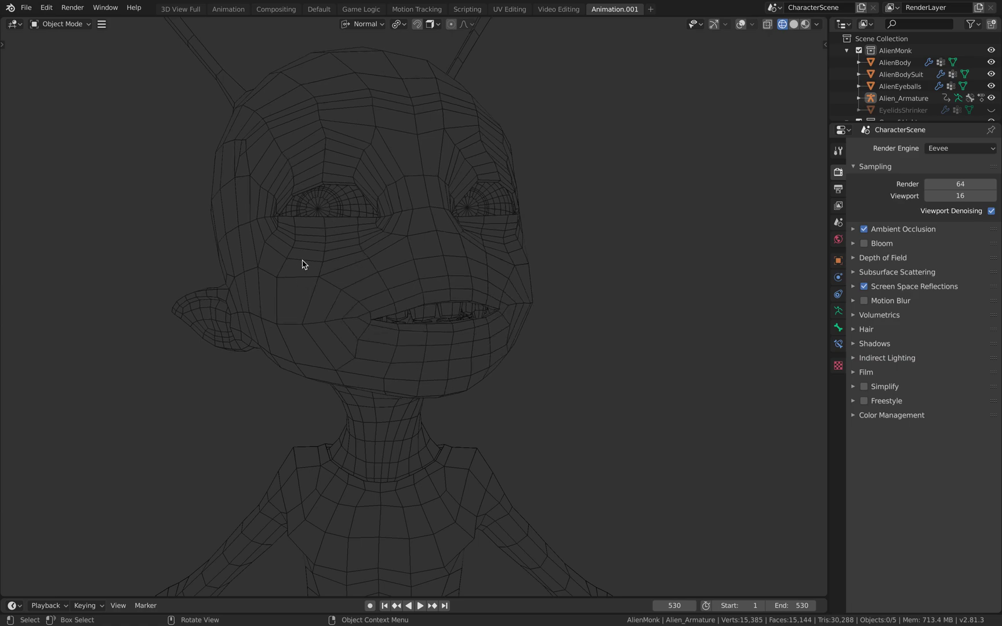
{"action": "mouse_move", "coordinate": [426, 305]}
{"action": "middle_mouse_down"}
{"action": "mouse_move", "coordinate": [407, 311]}
{"action": "mouse_move", "coordinate": [418, 314]}
{"action": "middle_mouse_up"}
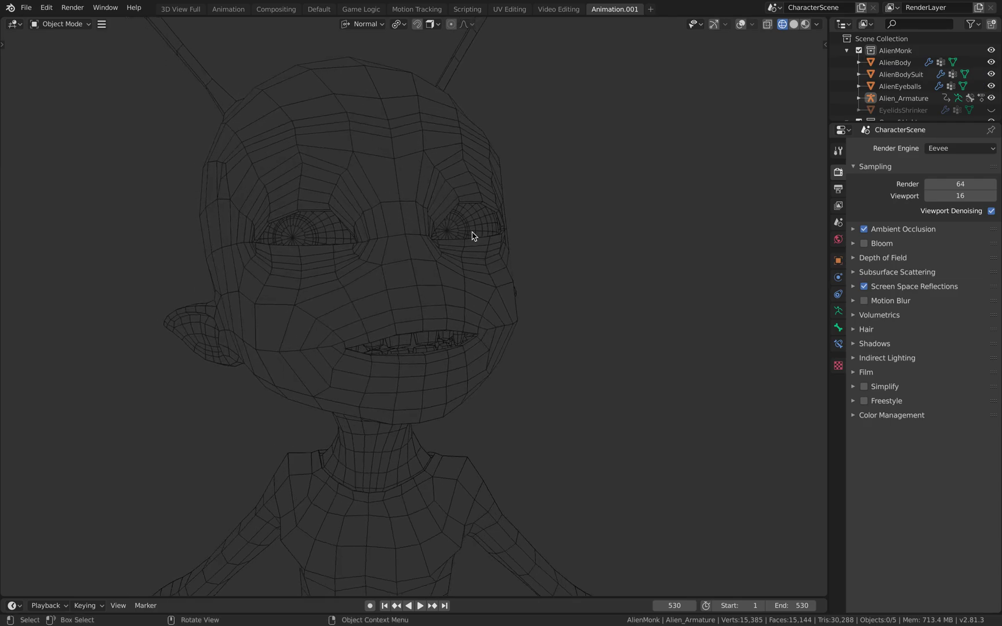
{"action": "scroll", "coordinate": [472, 229], "scroll_direction": "up", "scroll_amount": 2}
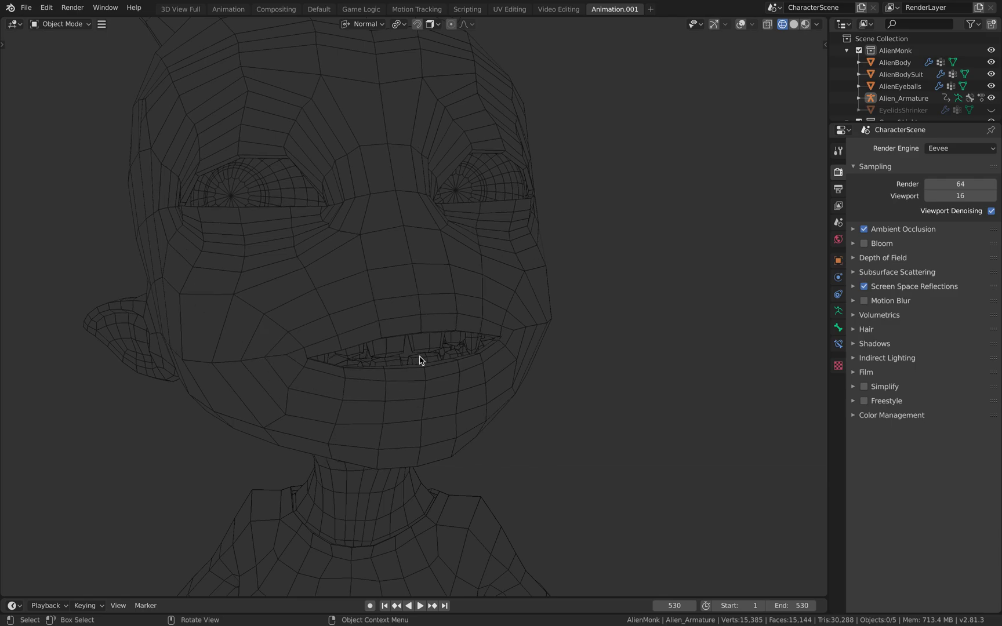
{"action": "scroll", "coordinate": [380, 197], "scroll_direction": "down", "scroll_amount": 2}
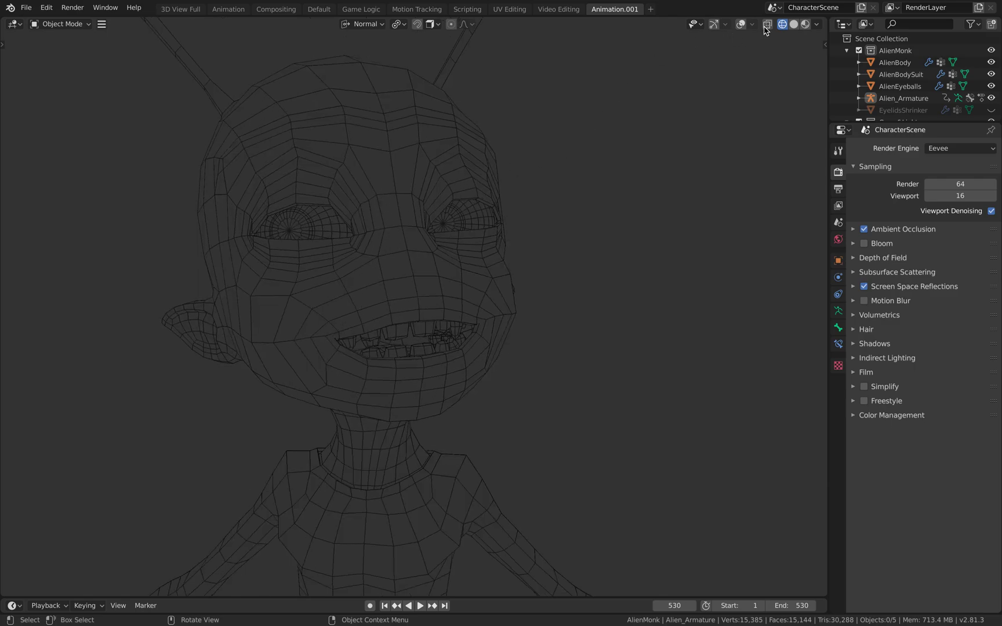
Switch the viewport to solid shading with MatCap lighting and apply the multicoloured speckled matcap.
{"action": "left_click", "coordinate": [793, 24]}
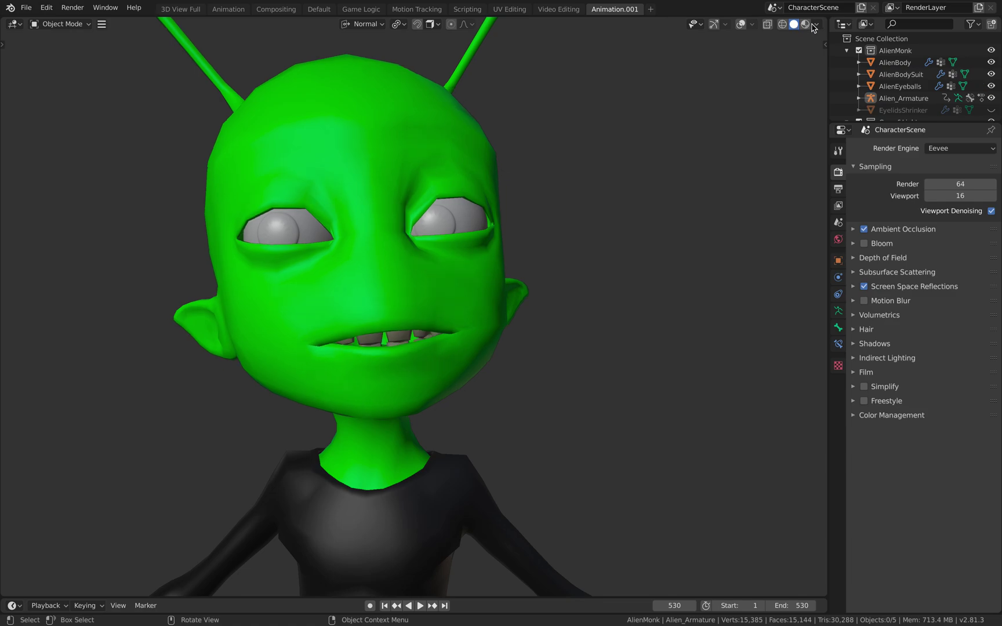
{"action": "left_click", "coordinate": [816, 25]}
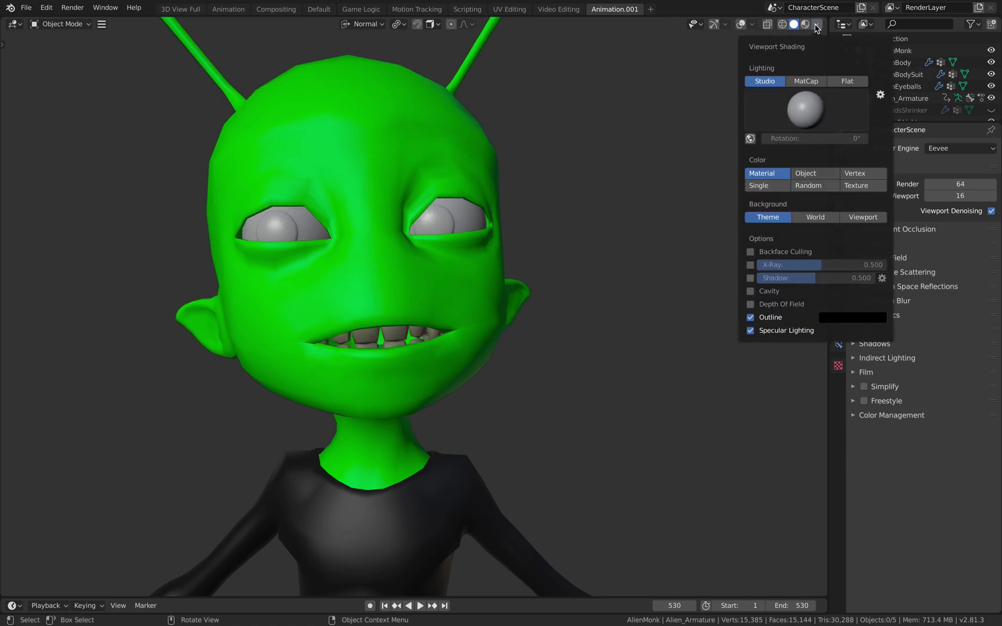
{"action": "left_click", "coordinate": [808, 82]}
{"action": "left_click", "coordinate": [753, 127]}
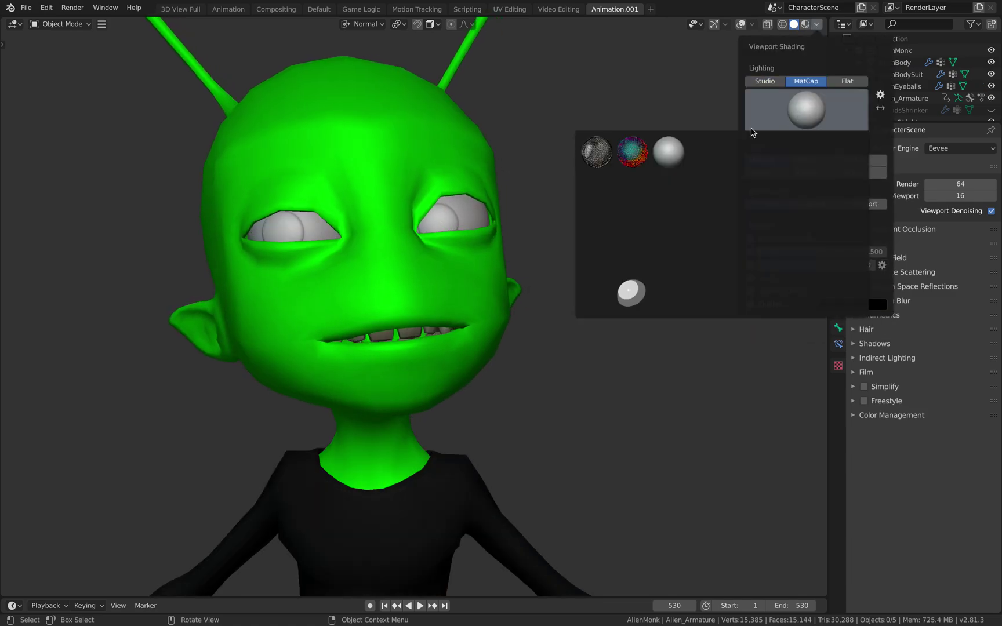
{"action": "left_click", "coordinate": [645, 163]}
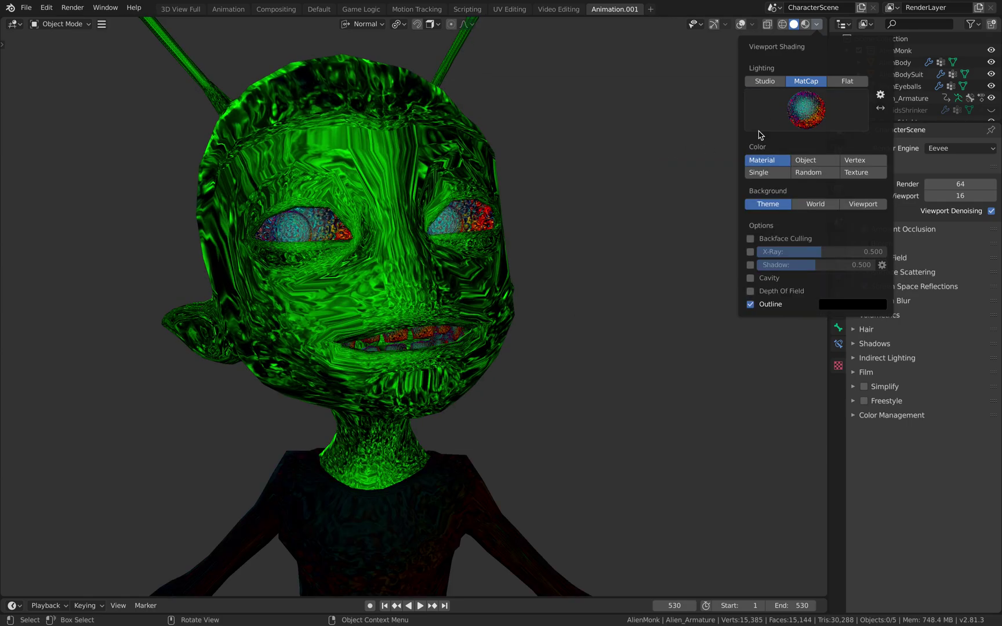
Replace the viewport matcap with the brown clay-like one.
{"action": "left_click", "coordinate": [796, 119]}
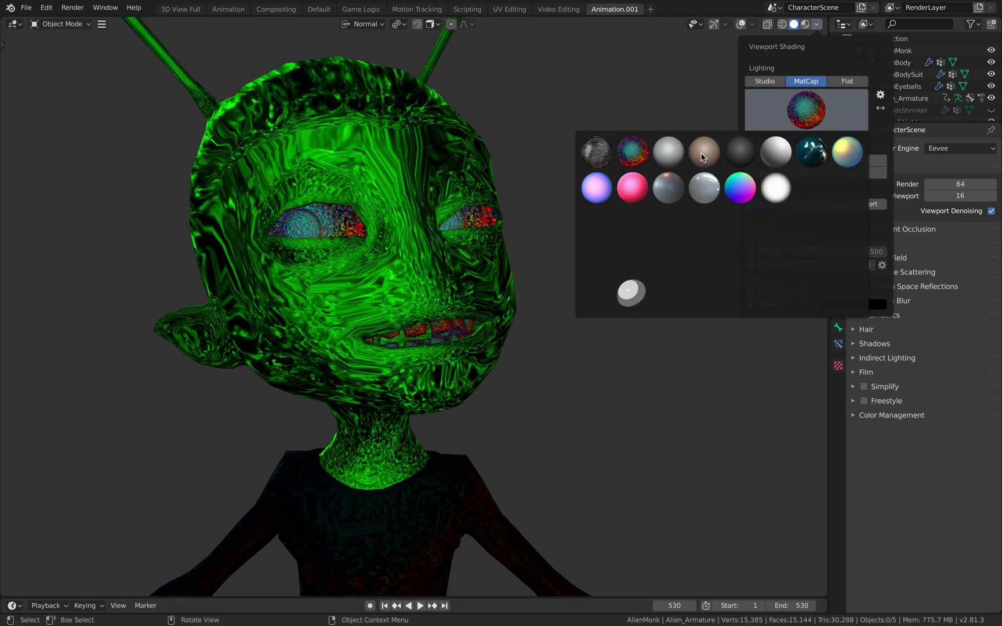
{"action": "left_click", "coordinate": [702, 157]}
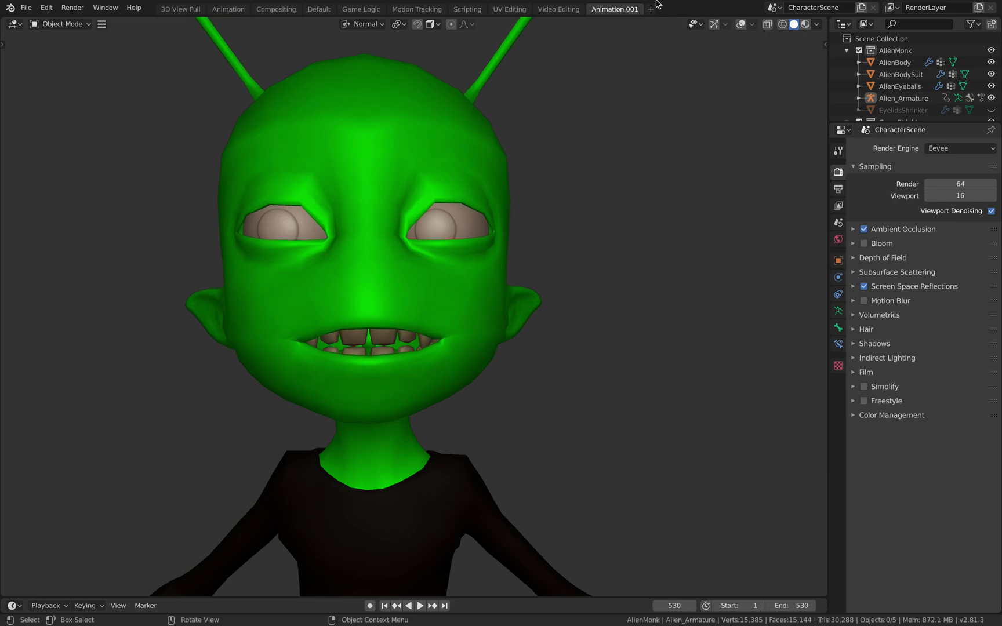
{"action": "key", "text": "ctrl+super+f"}
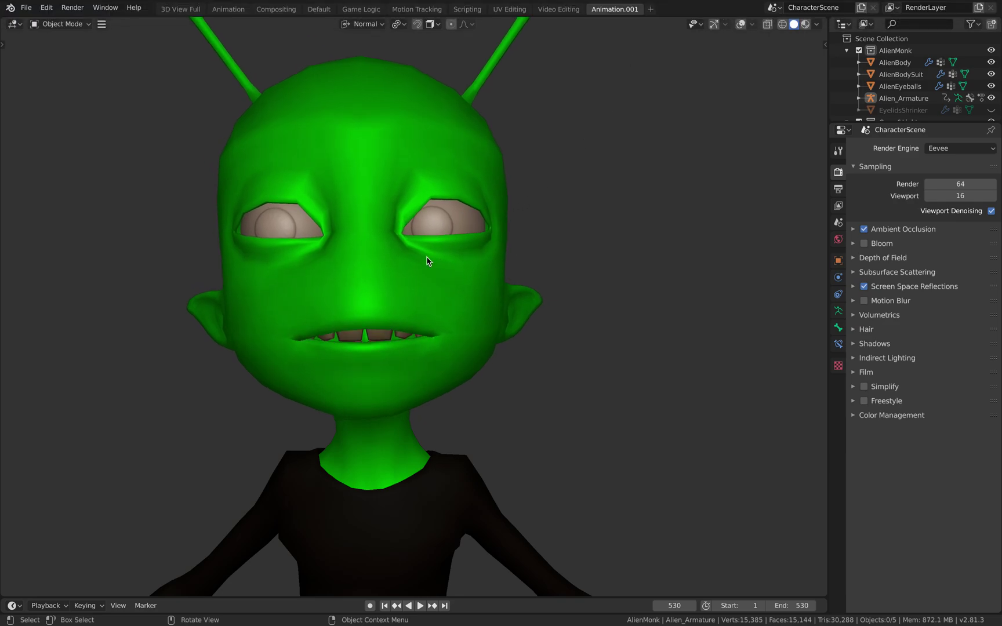